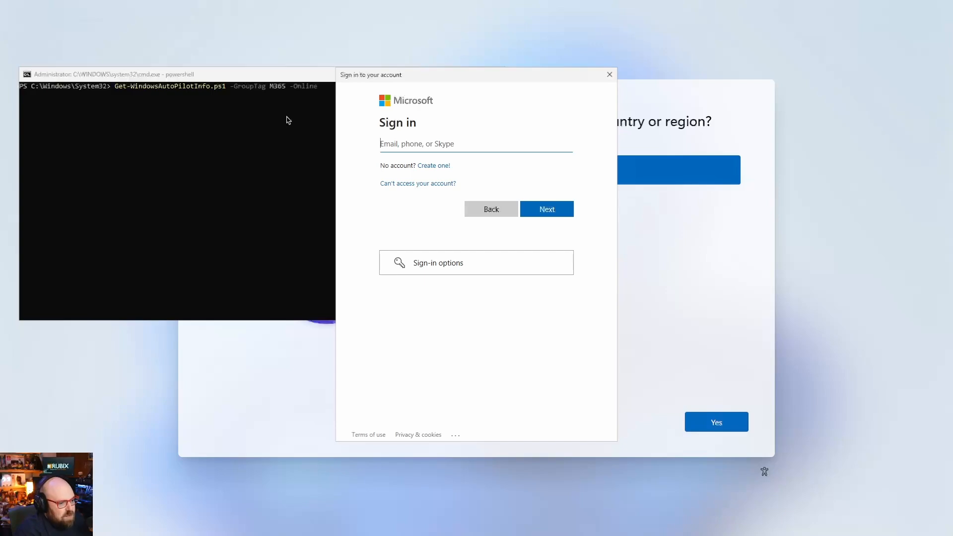
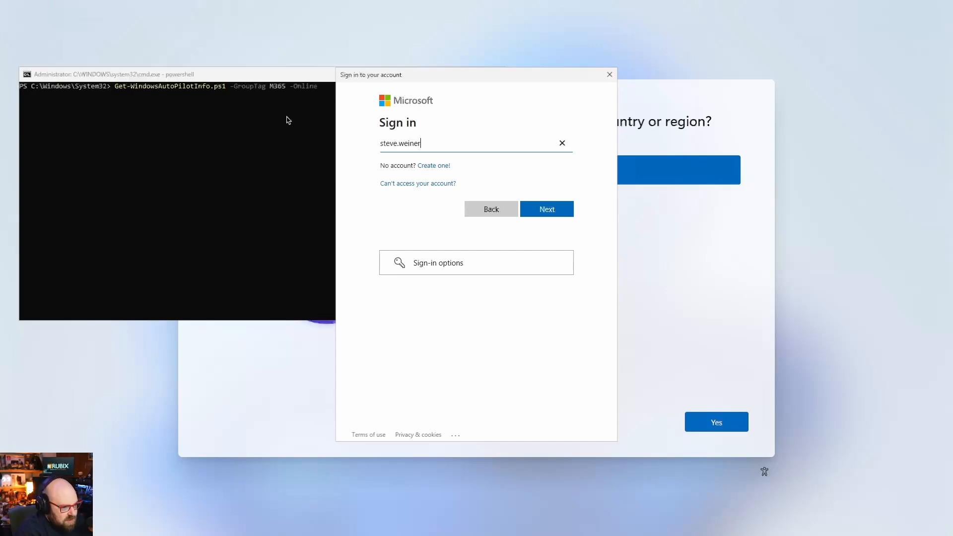
# Sign in to Microsoft Graph with the tenant admin account's e-mail and password.
pyautogui.press('Return')
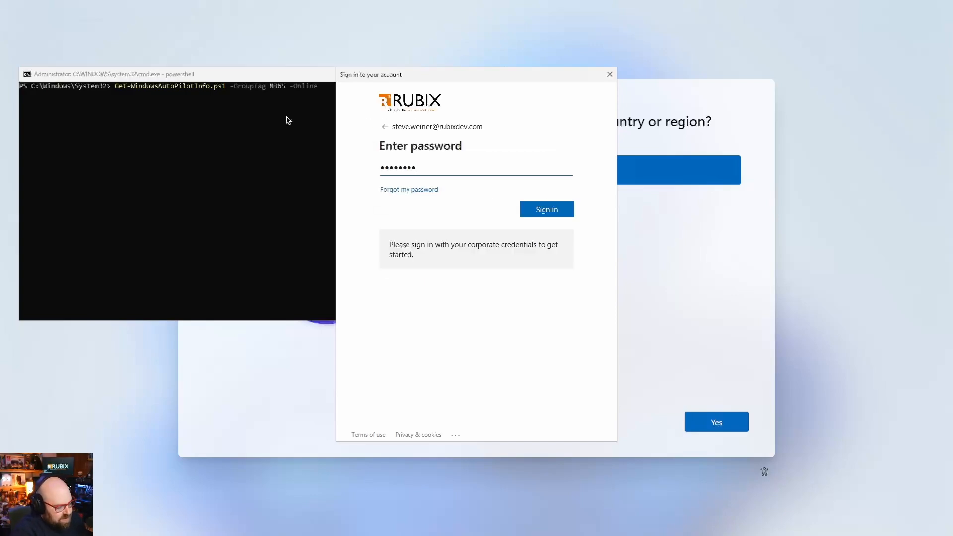
pyautogui.write('•••')
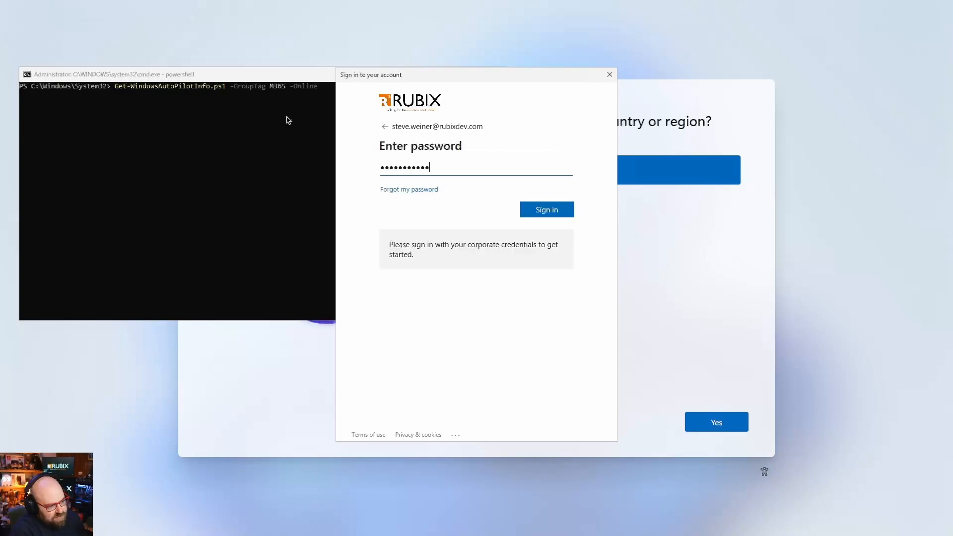
pyautogui.press('Return')
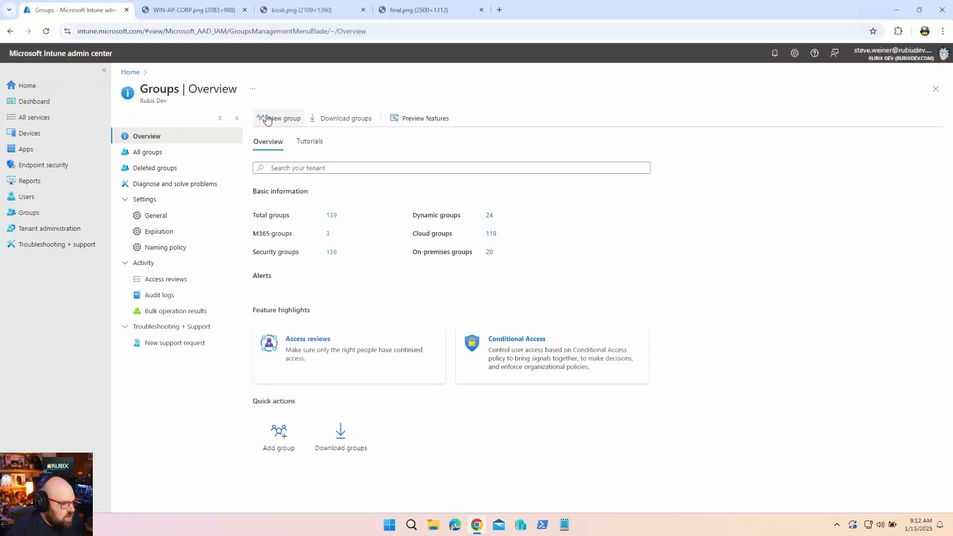
# Create a Security group named 'M365 Devices' with Dynamic Device membership and open its dynamic query.
pyautogui.click(268, 120)
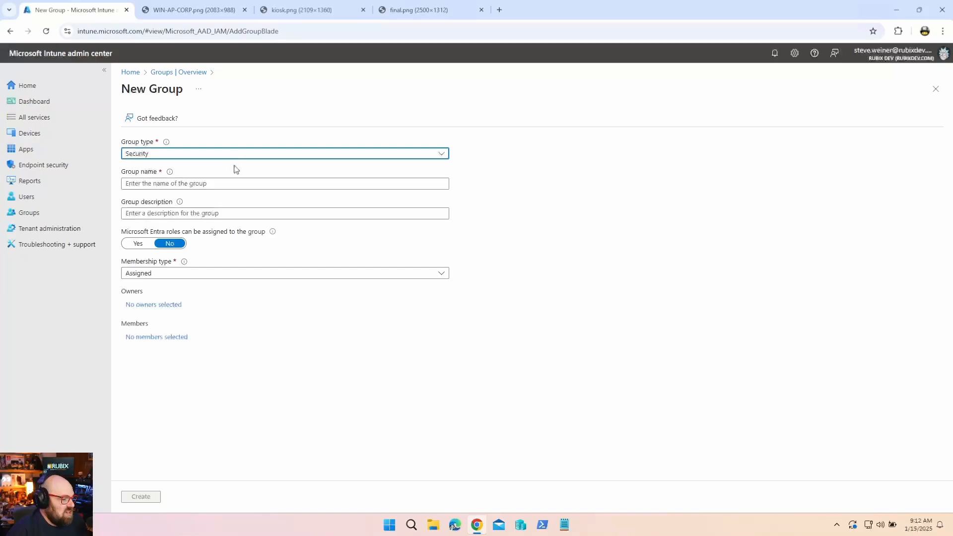
pyautogui.click(222, 186)
pyautogui.click(199, 199)
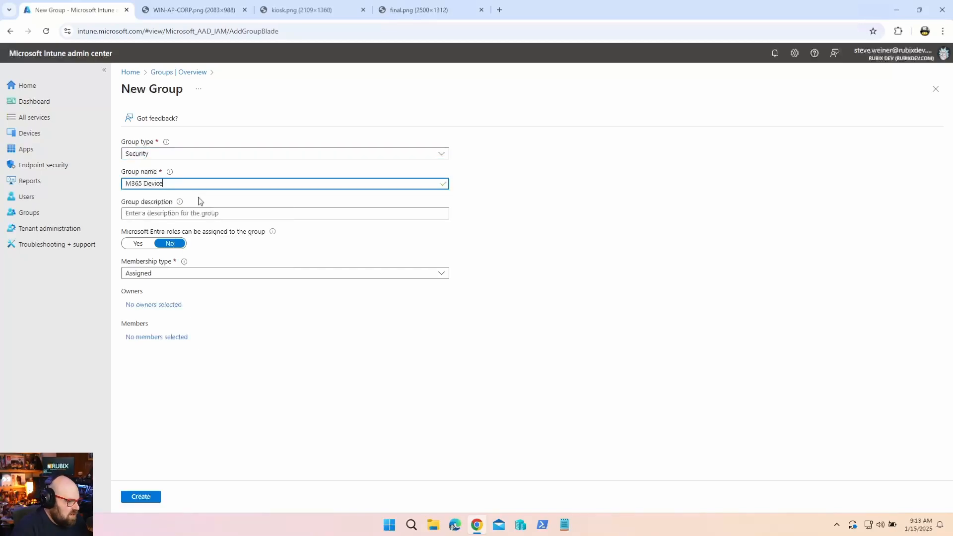
pyautogui.write('s')
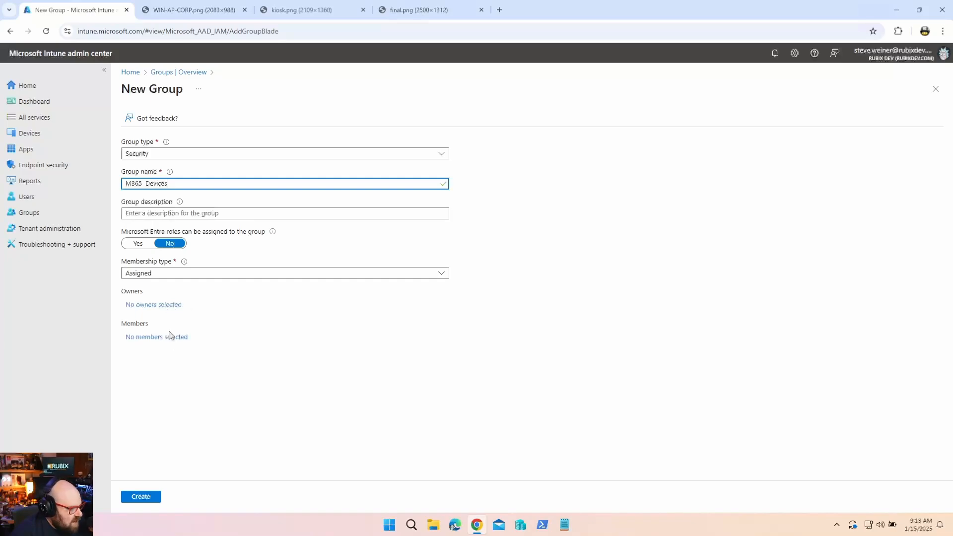
pyautogui.click(148, 274)
pyautogui.click(188, 317)
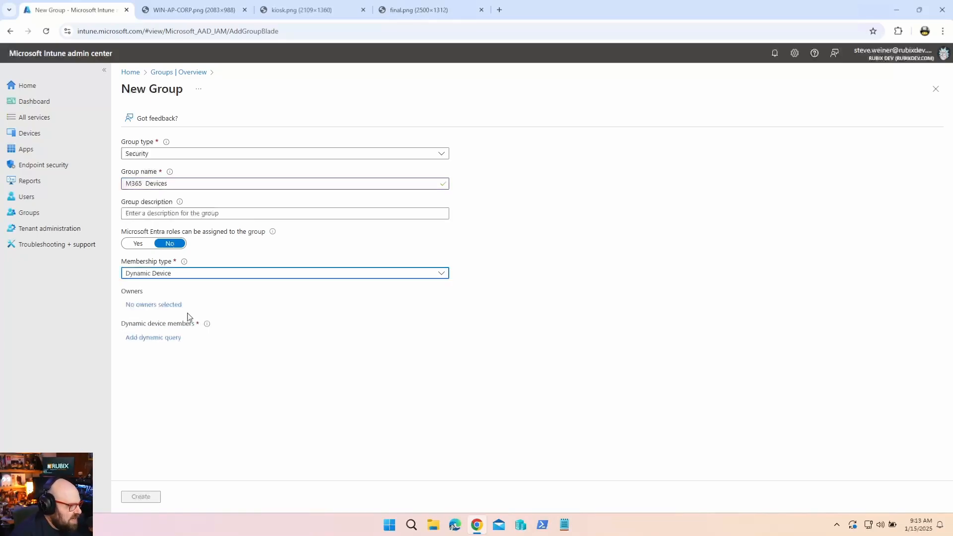
pyautogui.click(162, 338)
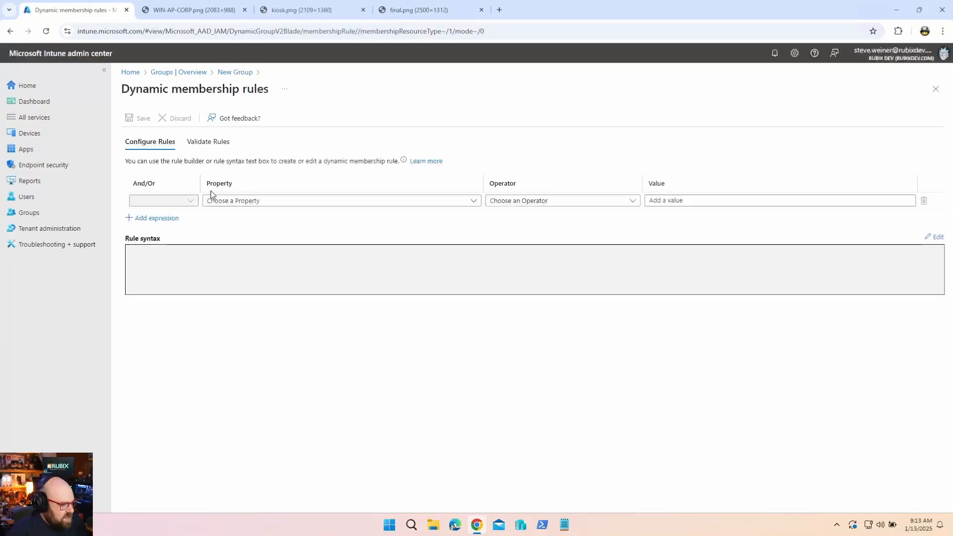
# Set the membership rule to (device.devicePhysicalIds -any _ -startsWith "[OrderID]:M365") and save it.
pyautogui.click(938, 238)
pyautogui.click(619, 166)
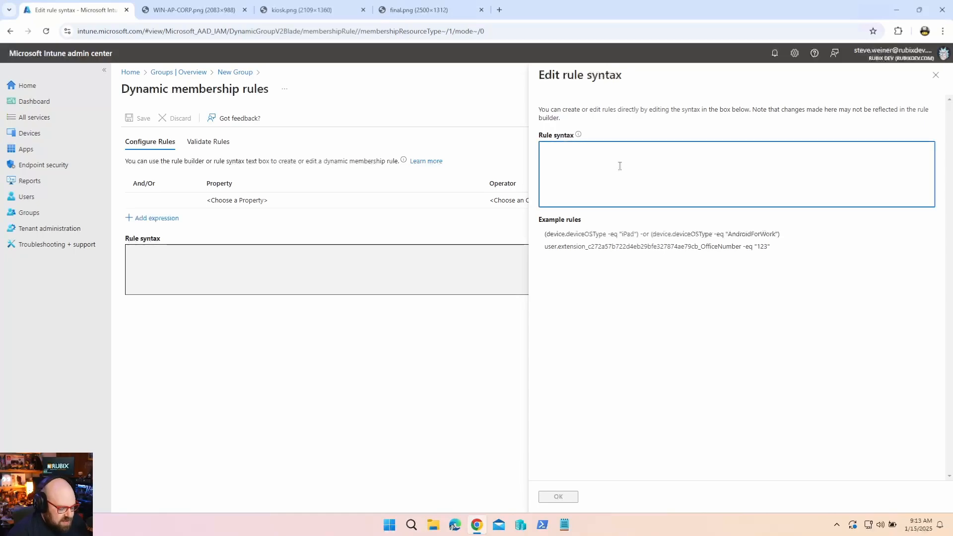
pyautogui.write('(device.de')
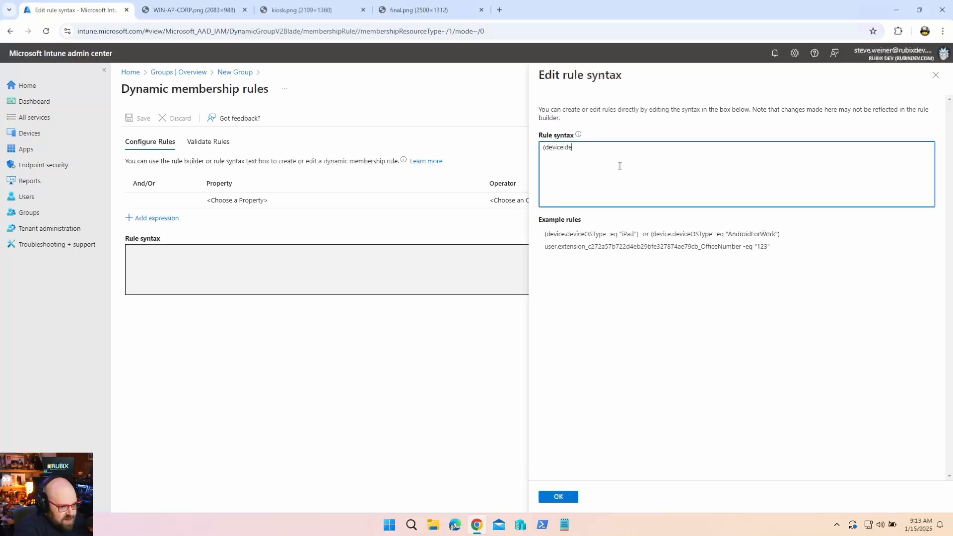
pyautogui.write('vicePhysicalIds -any')
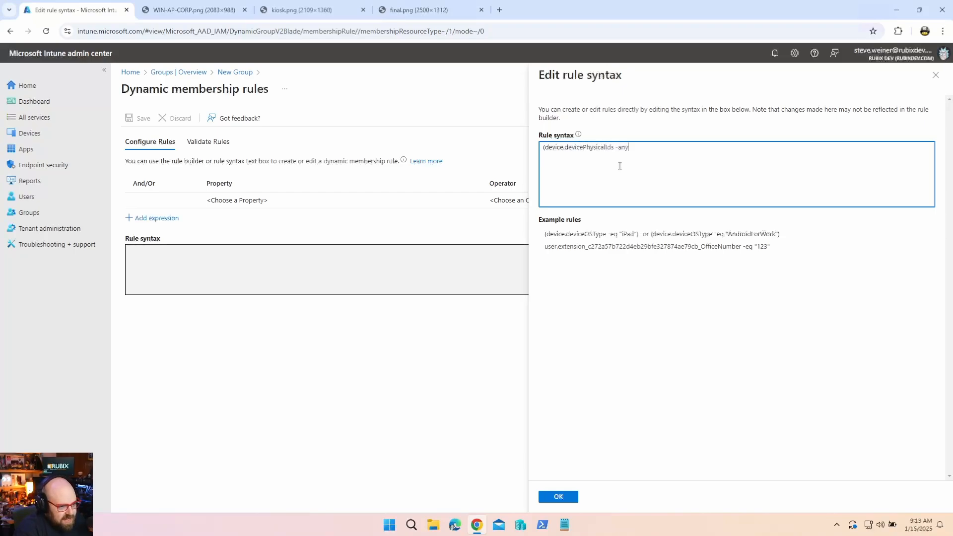
pyautogui.write(' _ -startsWith "[OrderID')
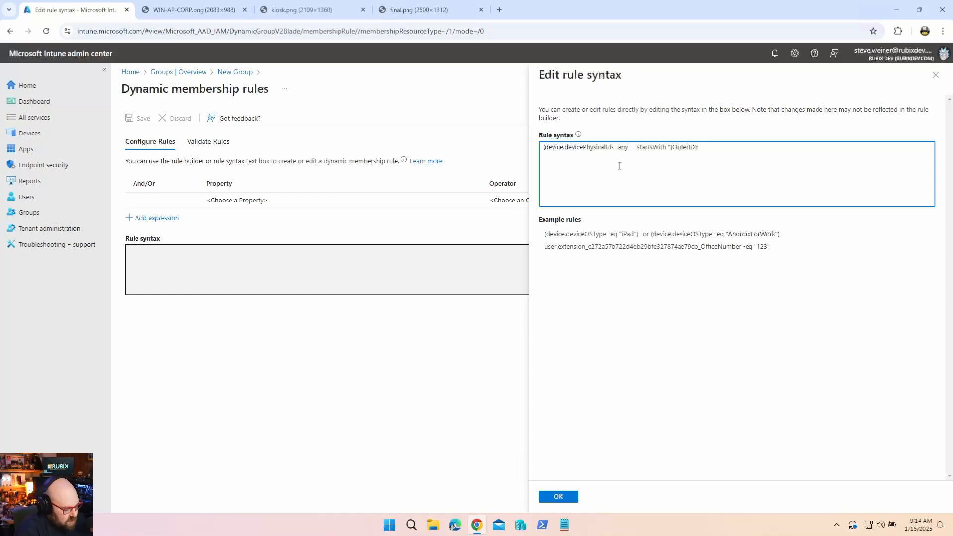
pyautogui.write('365')
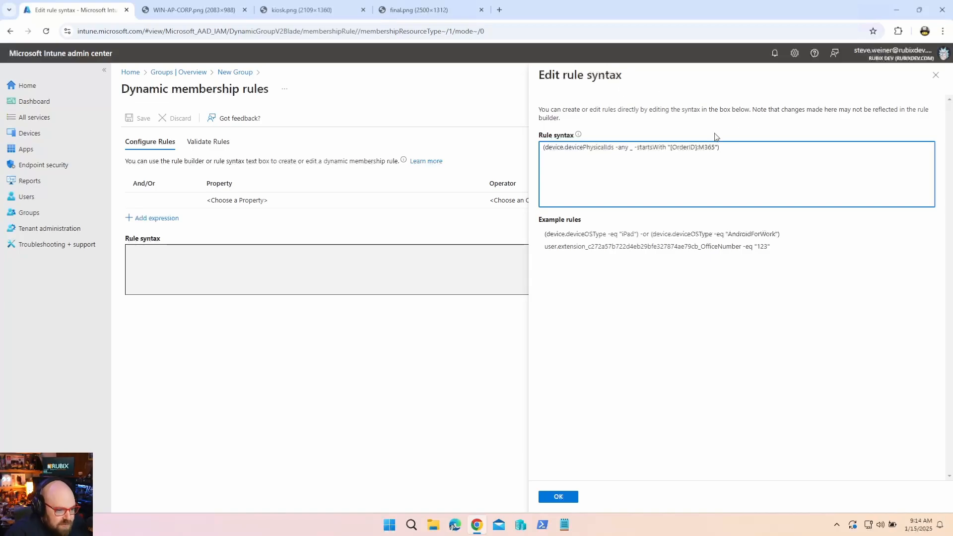
pyautogui.doubleClick(706, 148)
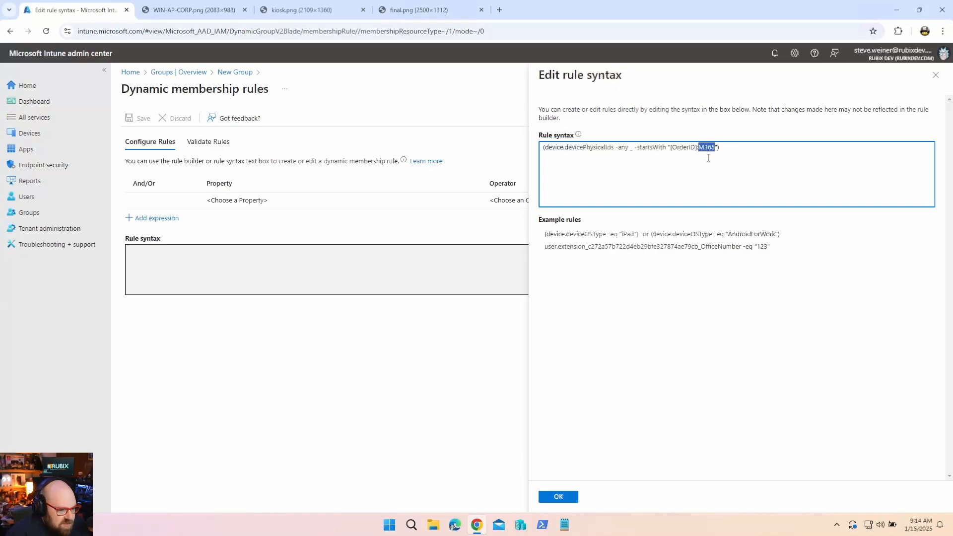
pyautogui.hotkey('ctrl', '+')
pyautogui.hotkey('ctrl', '+')
pyautogui.hotkey('ctrl', '+')
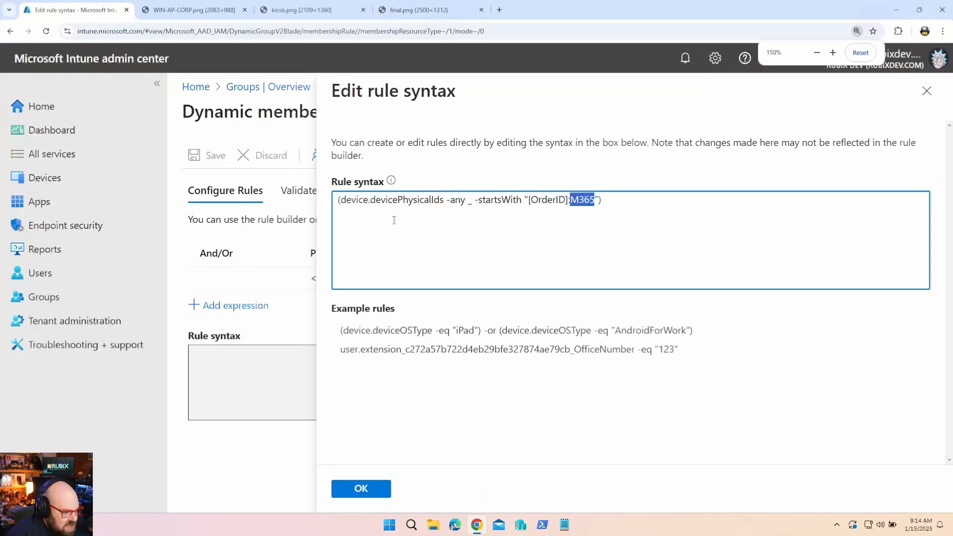
pyautogui.click(430, 200)
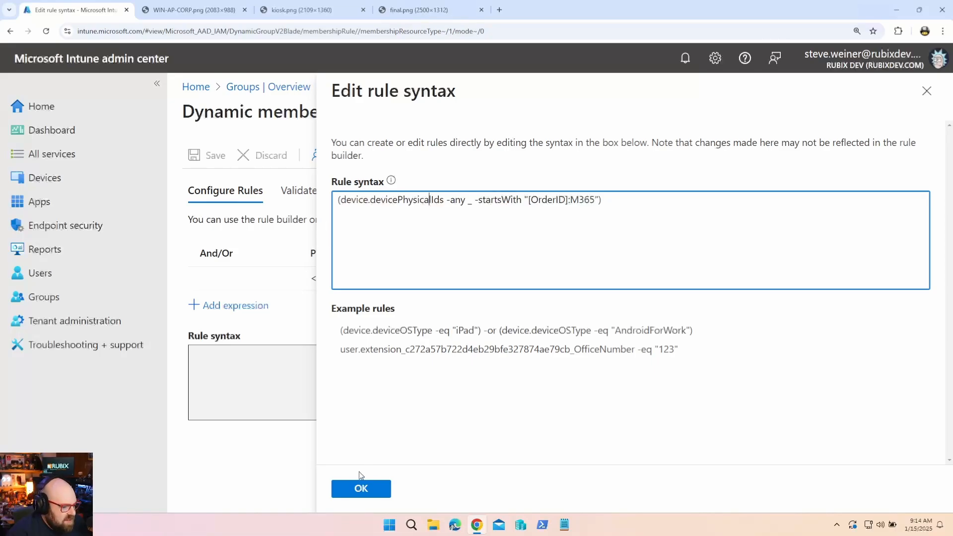
pyautogui.click(361, 489)
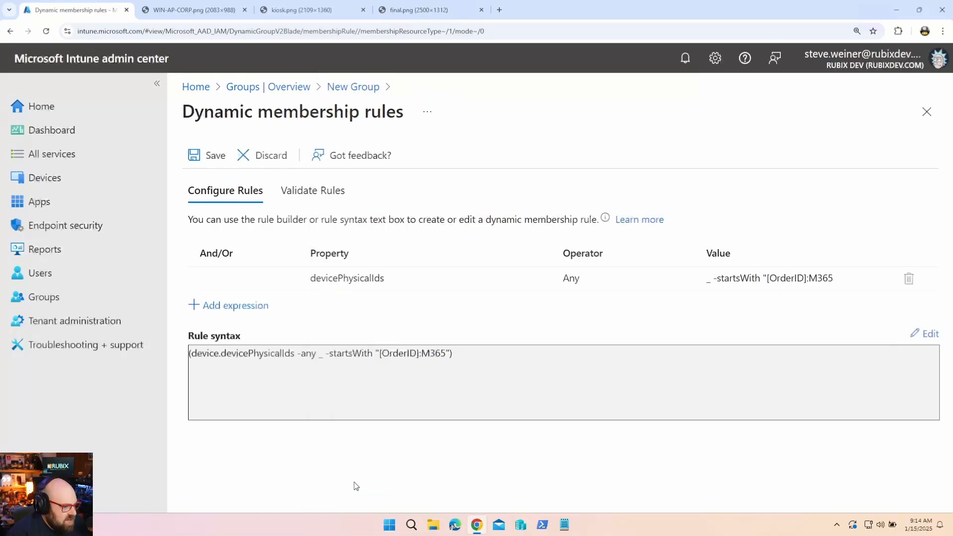
pyautogui.click(211, 157)
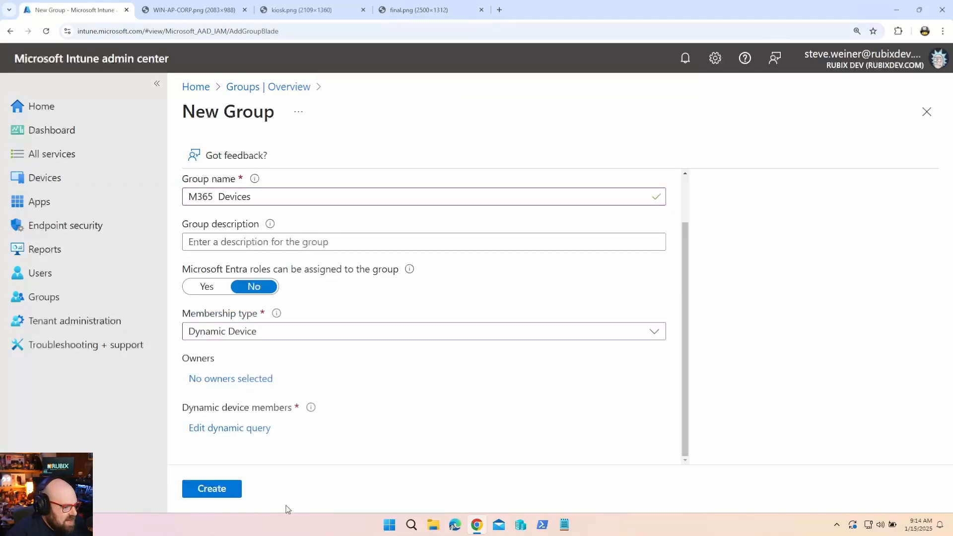
# Create the M365 Devices group and review its Members list showing 47 devices.
pyautogui.click(227, 488)
pyautogui.click(355, 260)
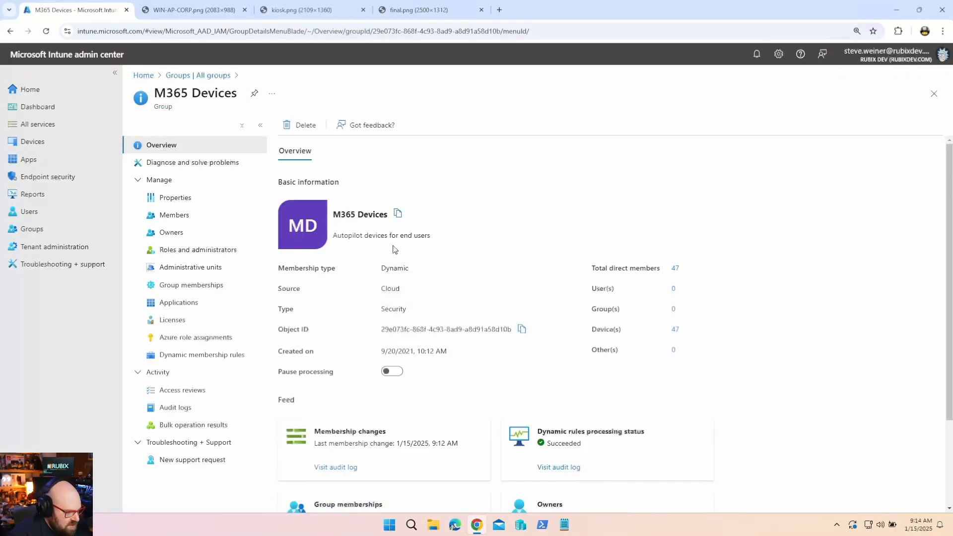
pyautogui.hotkey('ctrl', '+')
pyautogui.hotkey('ctrl', '+')
pyautogui.hotkey('ctrl', '+')
pyautogui.hotkey('ctrl', '-')
pyautogui.click(198, 238)
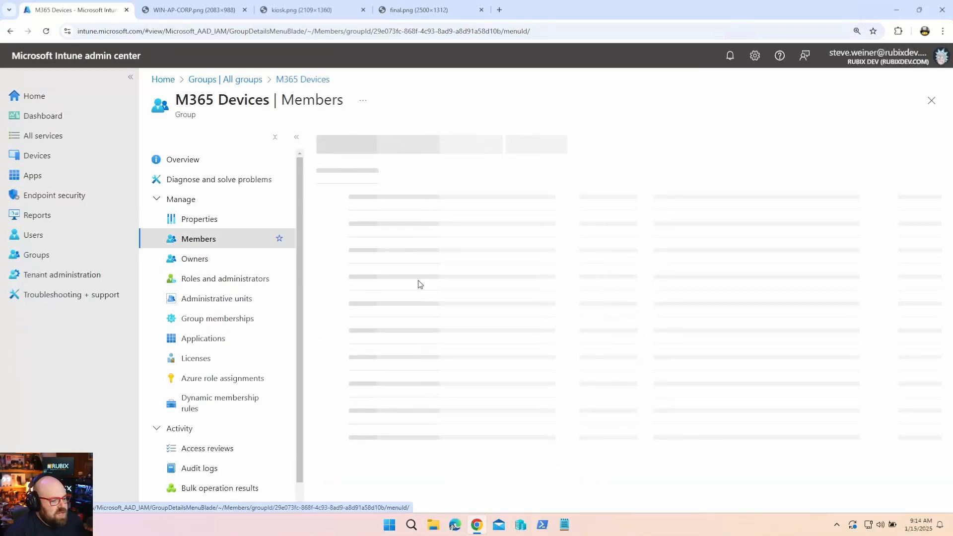
pyautogui.scroll(-3, 504, 349)
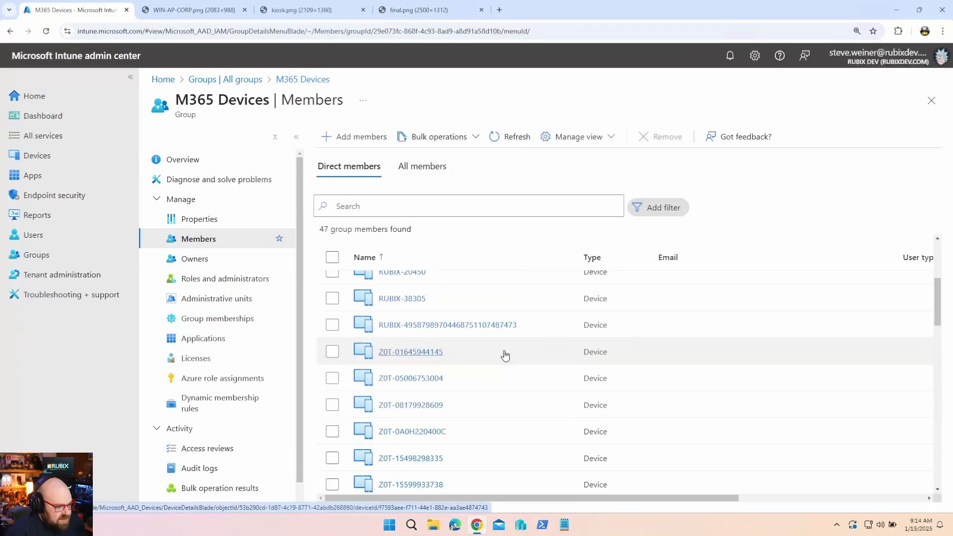
pyautogui.hotkey('ctrl', '-')
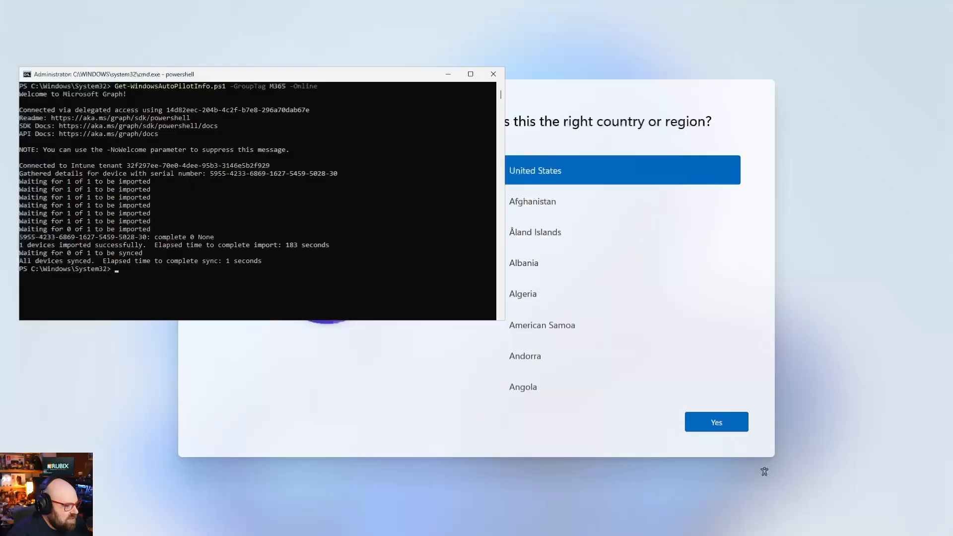
# Reboot the computer immediately with shutdown -r -t 0 in PowerShell.
pyautogui.click(196, 260)
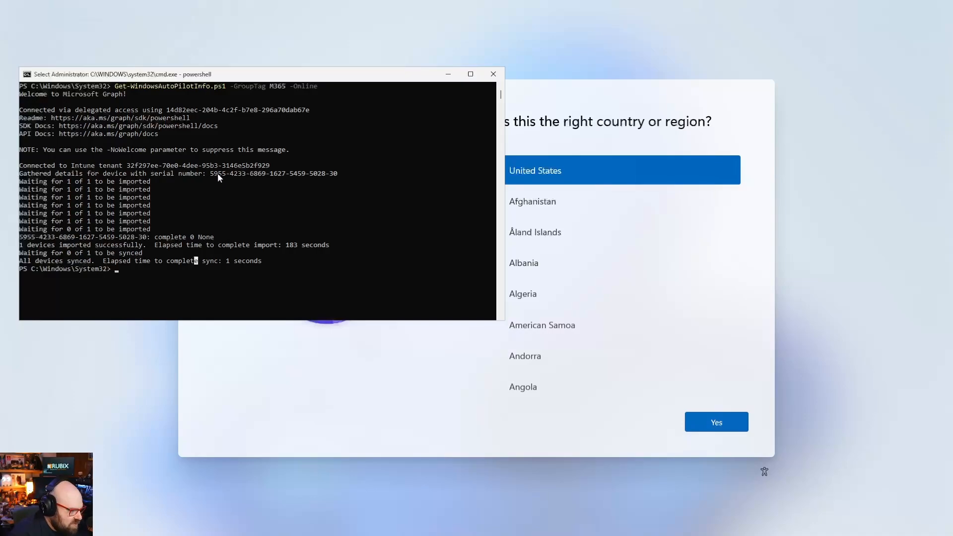
pyautogui.click(209, 286)
pyautogui.write('shutdown -')
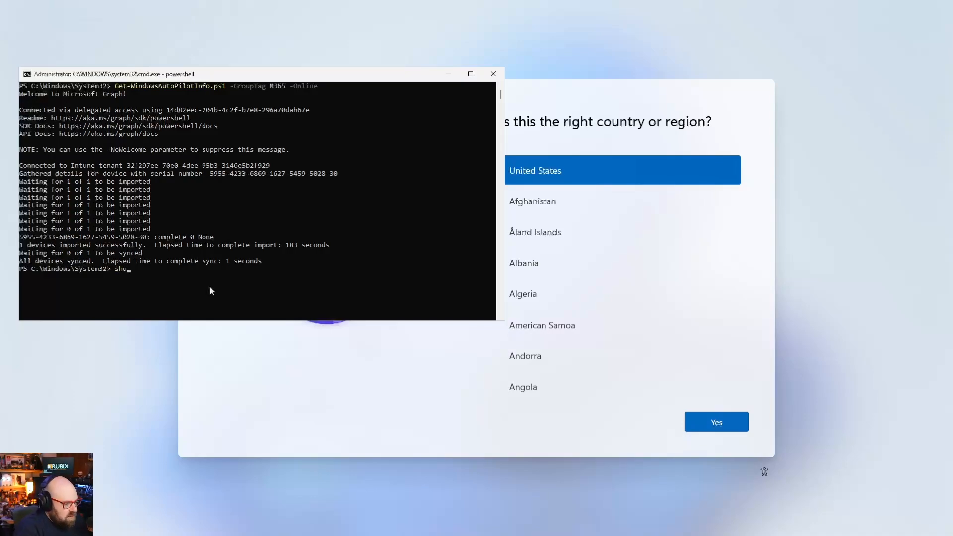
pyautogui.write('r -t 0')
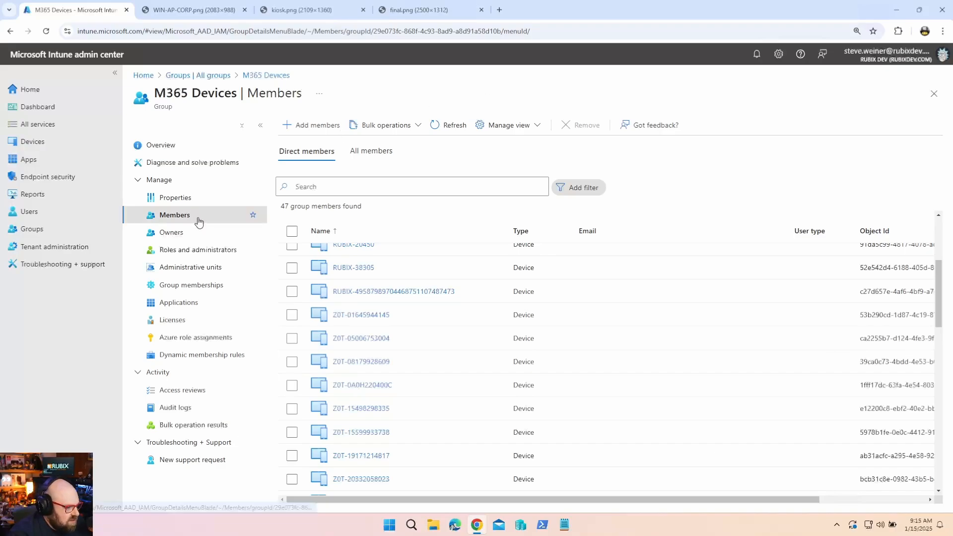
# Search the Windows Autopilot devices list for the 5955 device.
pyautogui.click(63, 144)
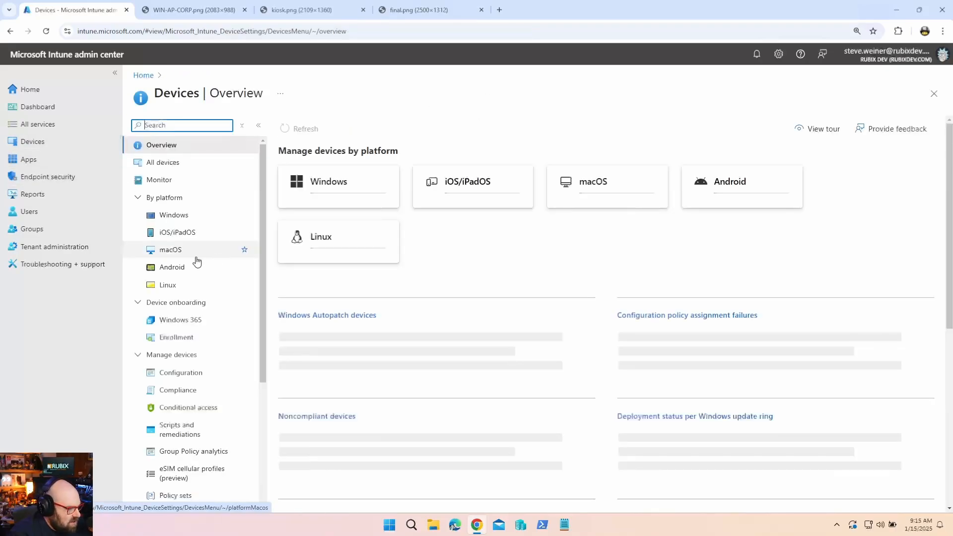
pyautogui.click(177, 338)
pyautogui.scroll(-3, 417, 347)
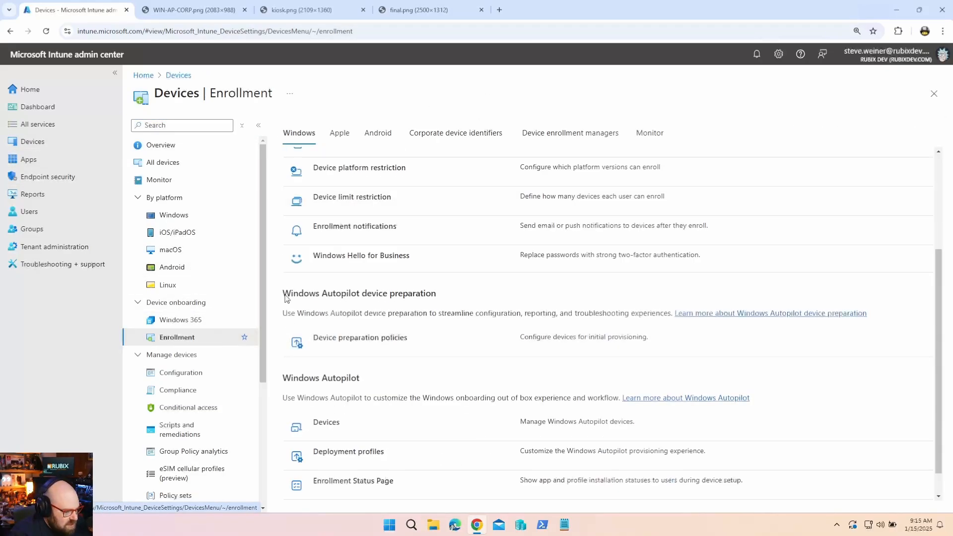
pyautogui.click(325, 423)
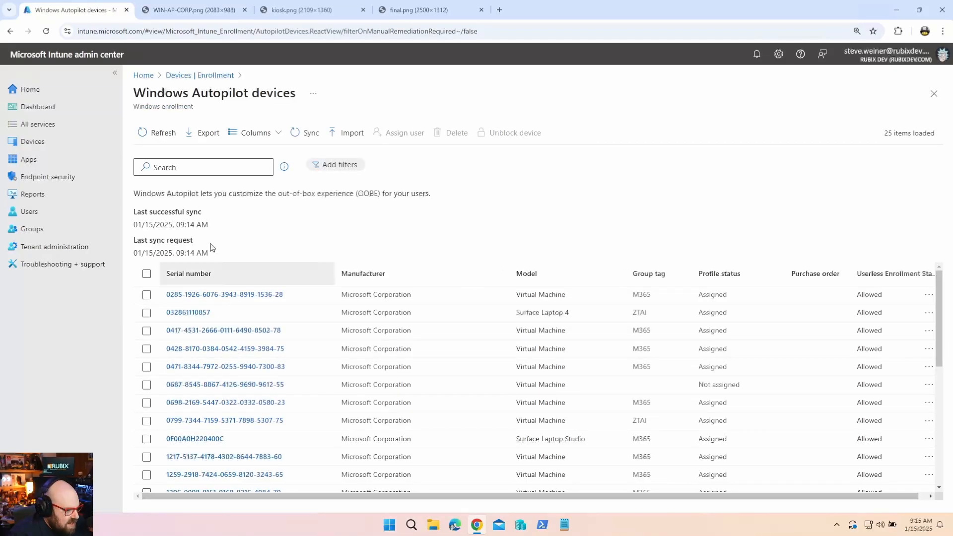
pyautogui.click(223, 173)
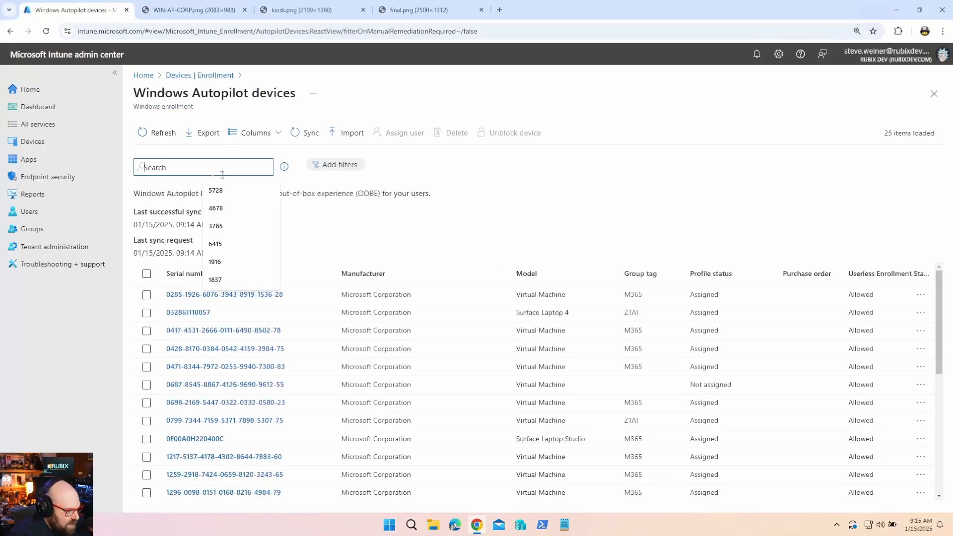
pyautogui.write('5955')
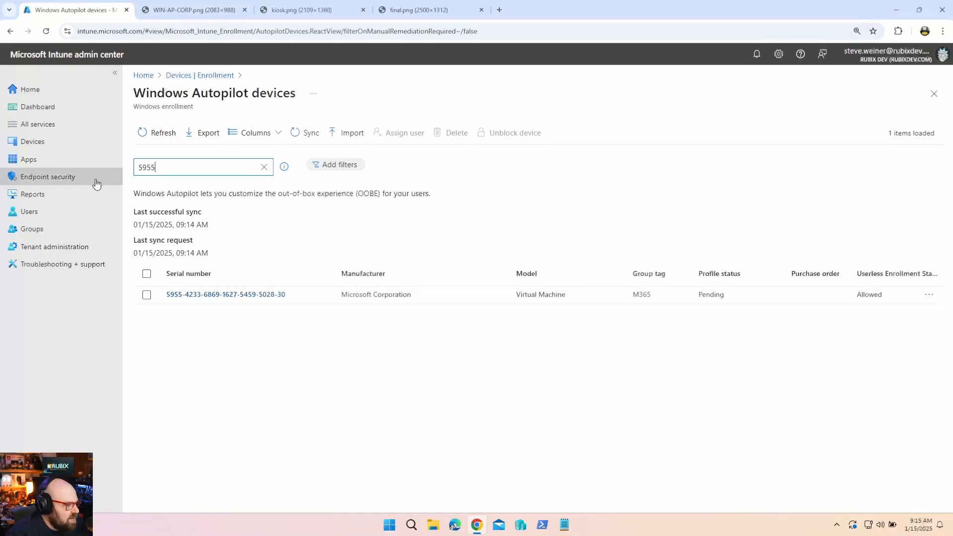
# Confirm device 5955 is among the M365 Devices group members, clear the search, and return to Devices.
pyautogui.click(59, 231)
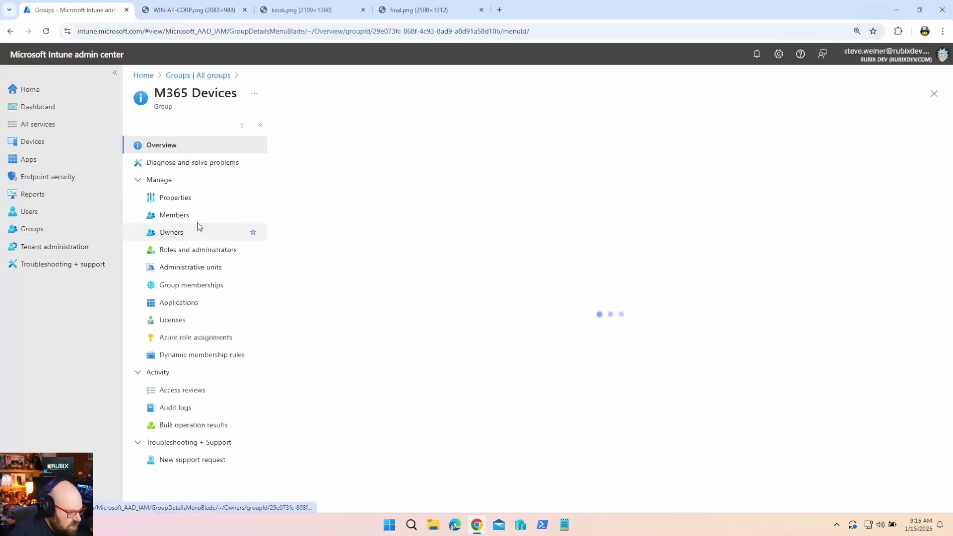
pyautogui.click(192, 217)
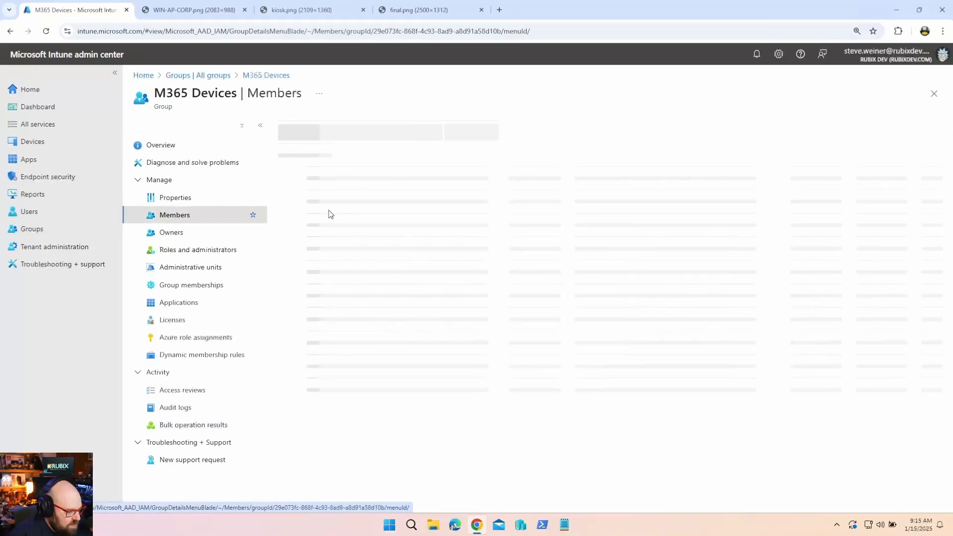
pyautogui.click(386, 183)
pyautogui.write('5955')
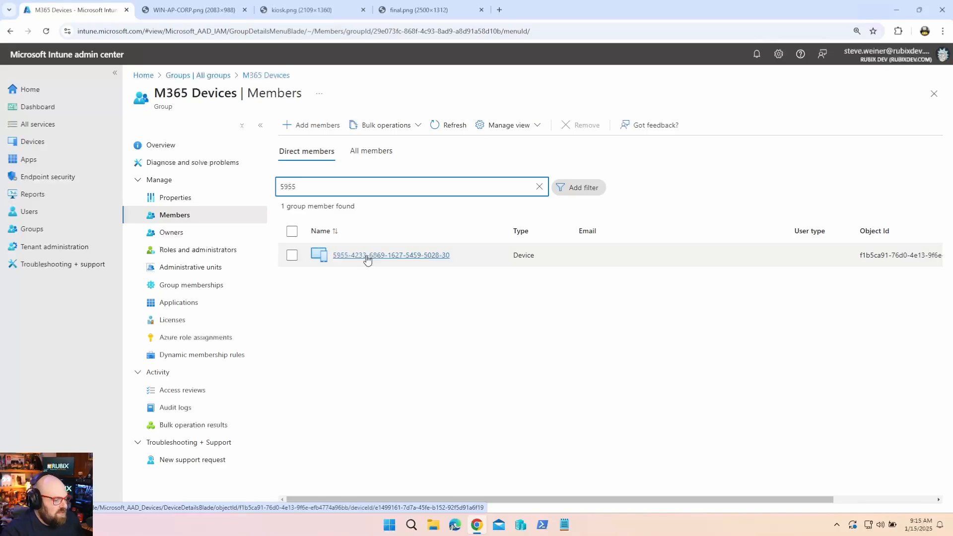
pyautogui.doubleClick(340, 187)
pyautogui.press('BackSpace')
pyautogui.click(31, 142)
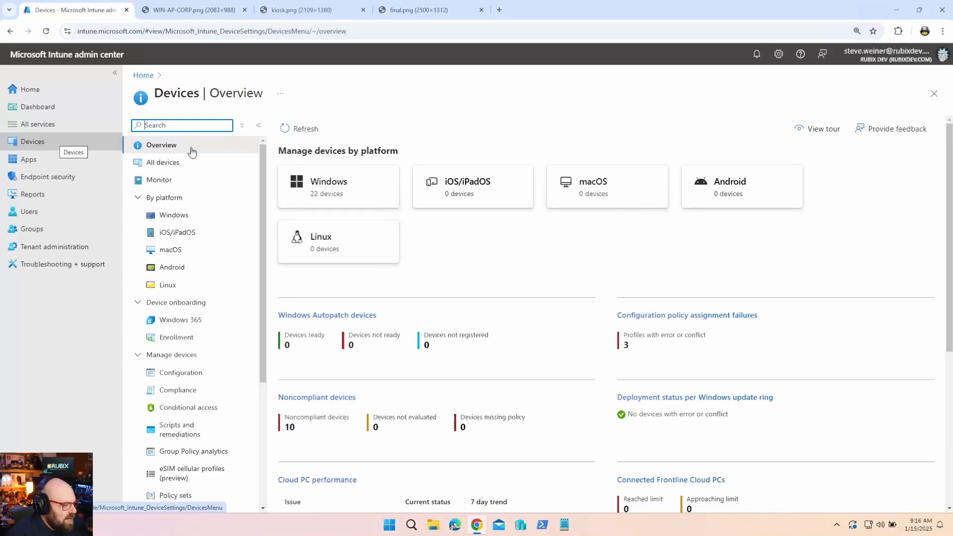
# Create a Windows PC Autopilot deployment profile named 'Standard Profile' and complete its Basics step.
pyautogui.click(200, 218)
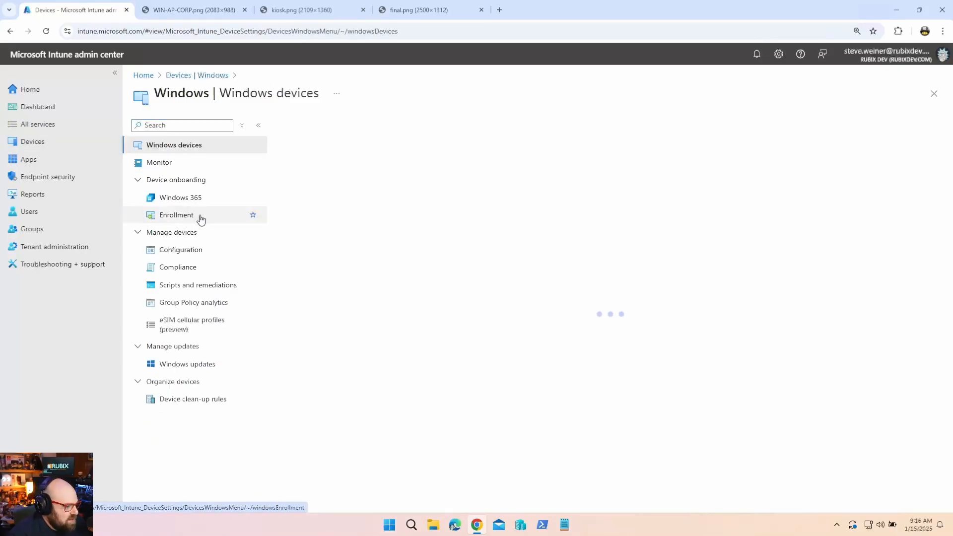
pyautogui.click(198, 216)
pyautogui.scroll(-3, 332, 253)
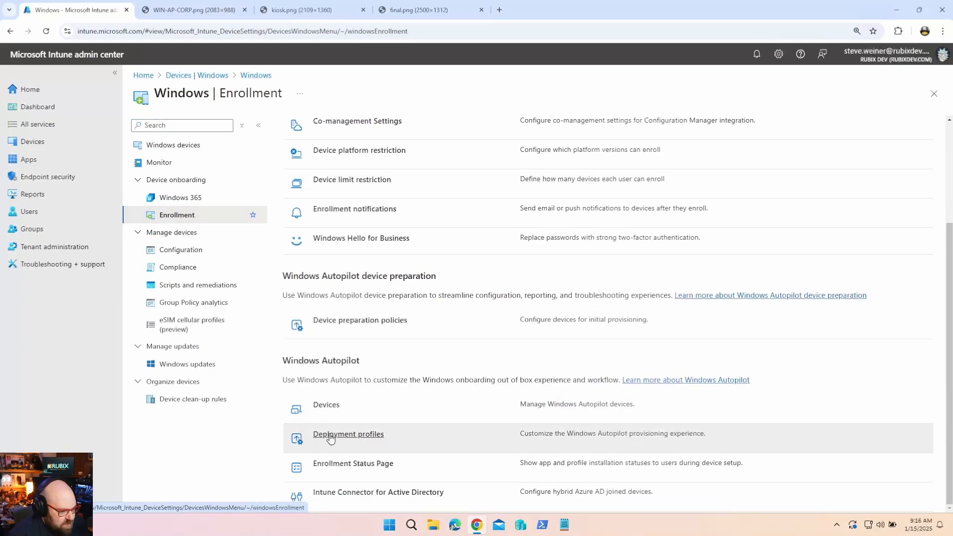
pyautogui.click(331, 436)
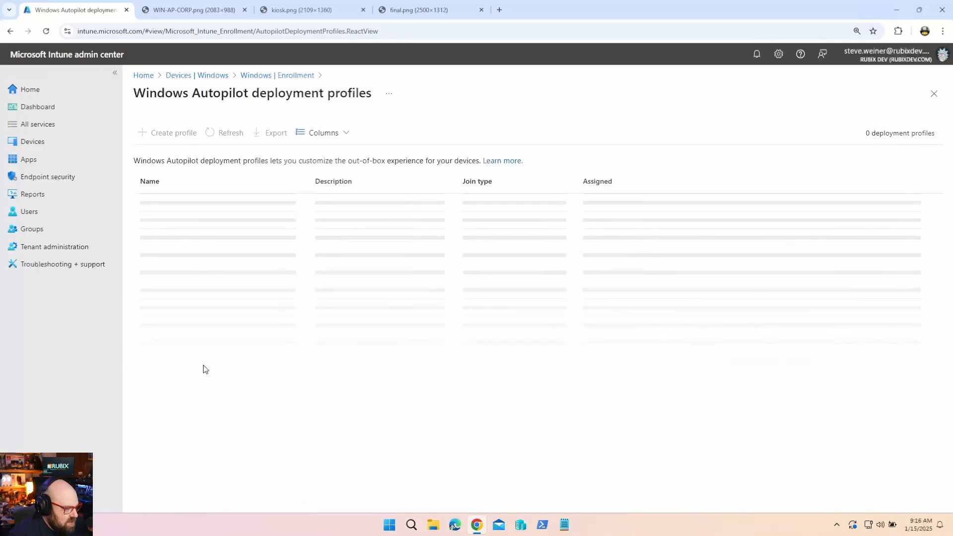
pyautogui.click(184, 132)
pyautogui.click(181, 154)
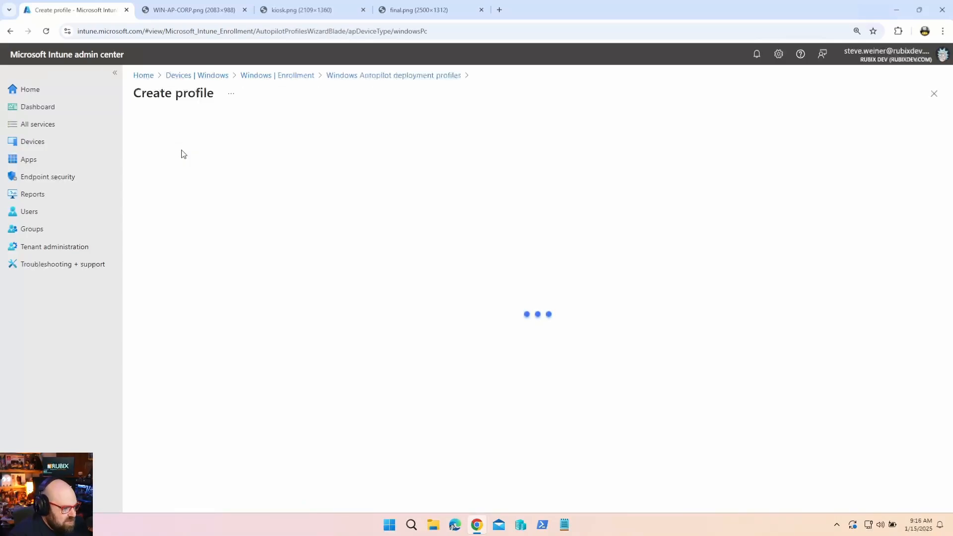
pyautogui.click(384, 159)
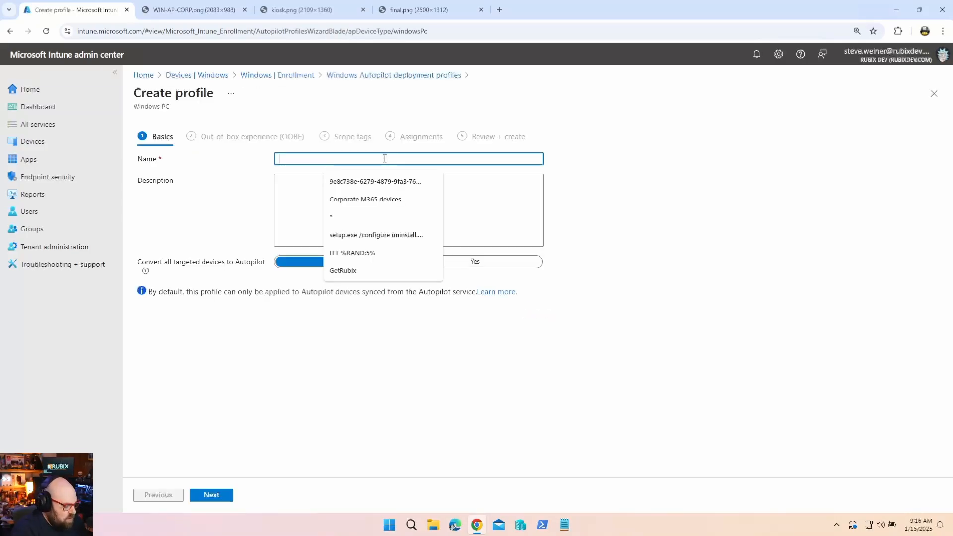
pyautogui.write('Standar')
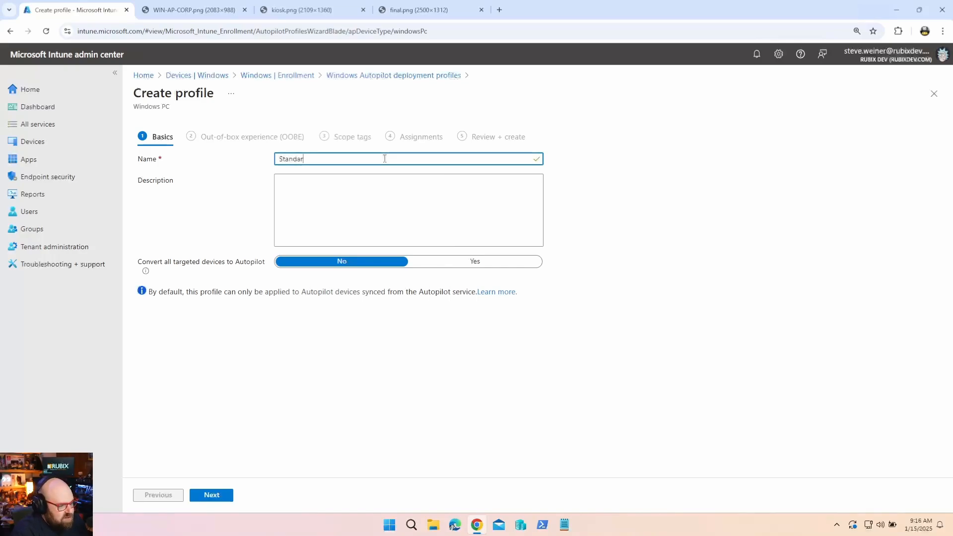
pyautogui.write('d Profile')
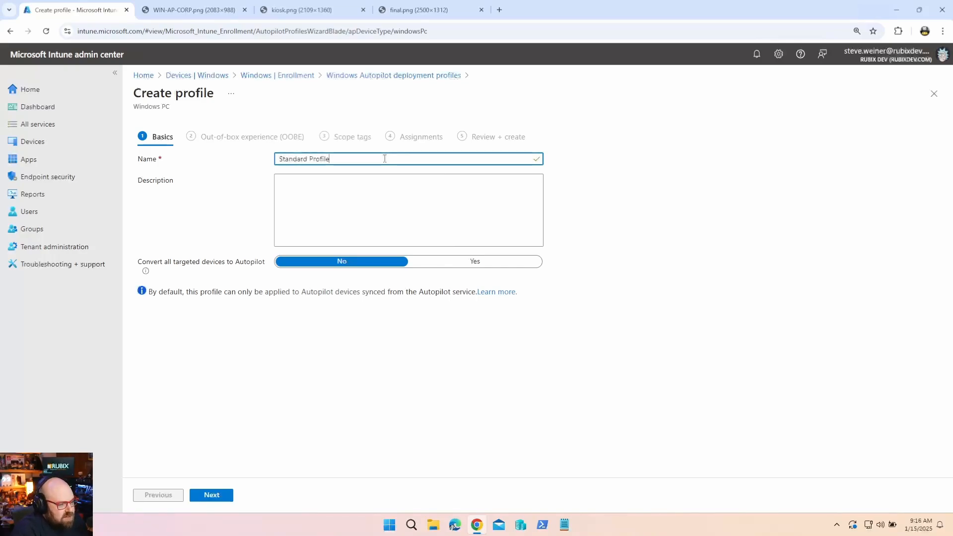
pyautogui.click(345, 343)
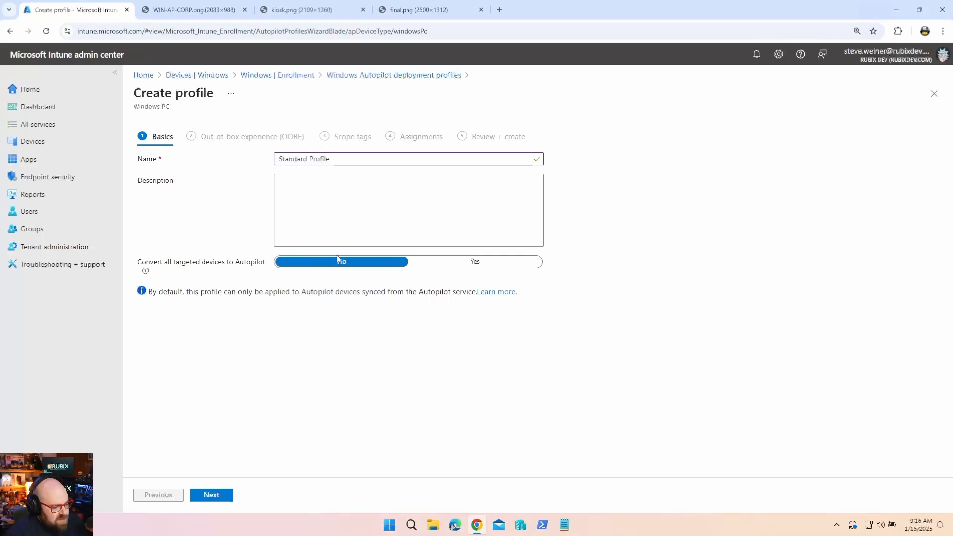
pyautogui.click(208, 495)
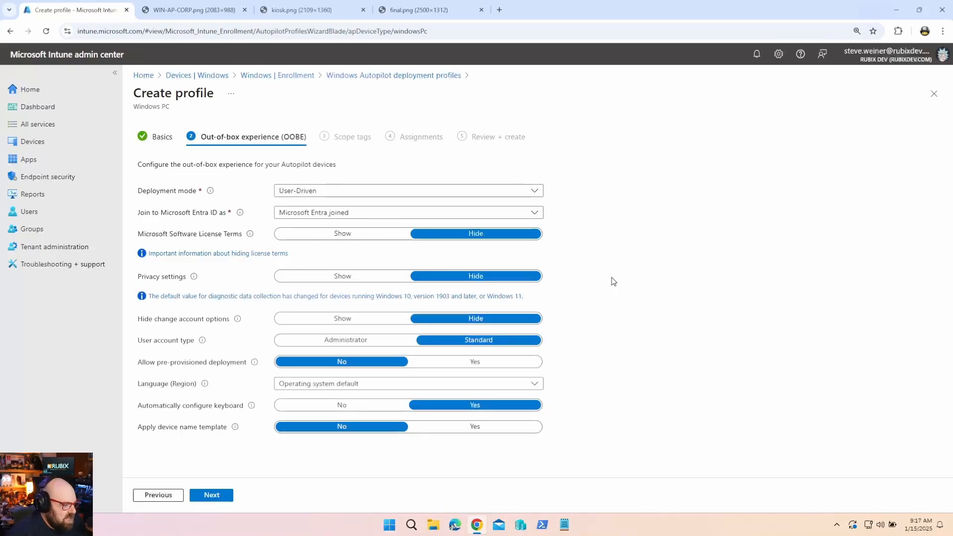
pyautogui.click(316, 191)
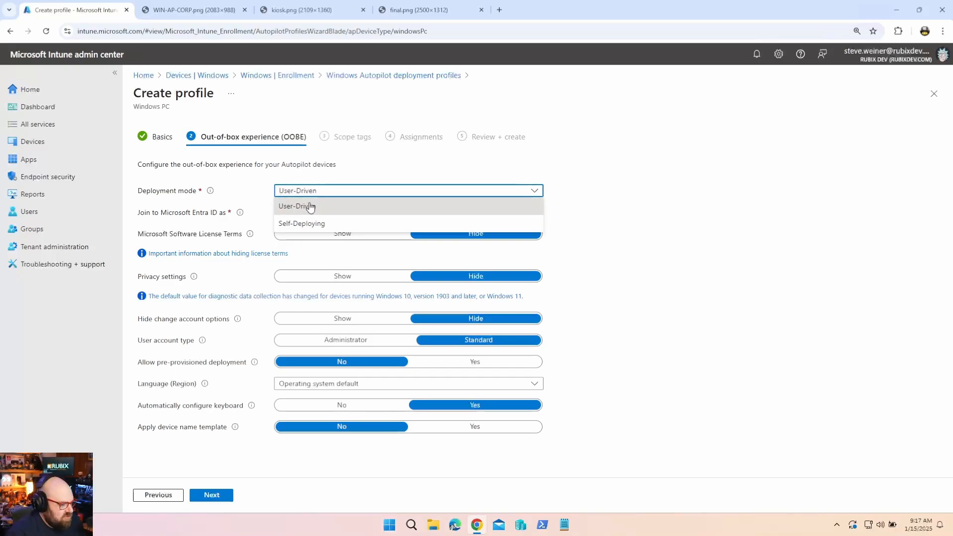
pyautogui.click(308, 204)
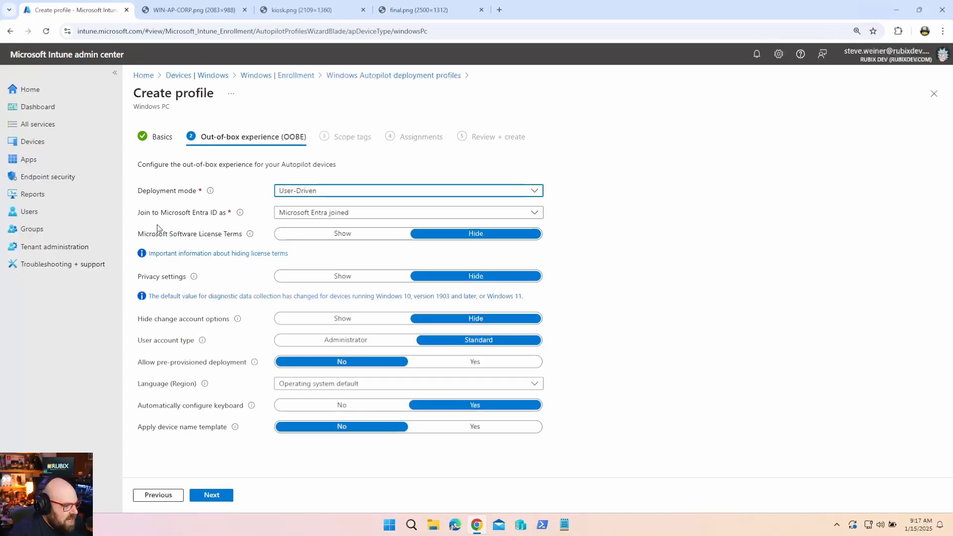
pyautogui.click(306, 219)
pyautogui.click(306, 224)
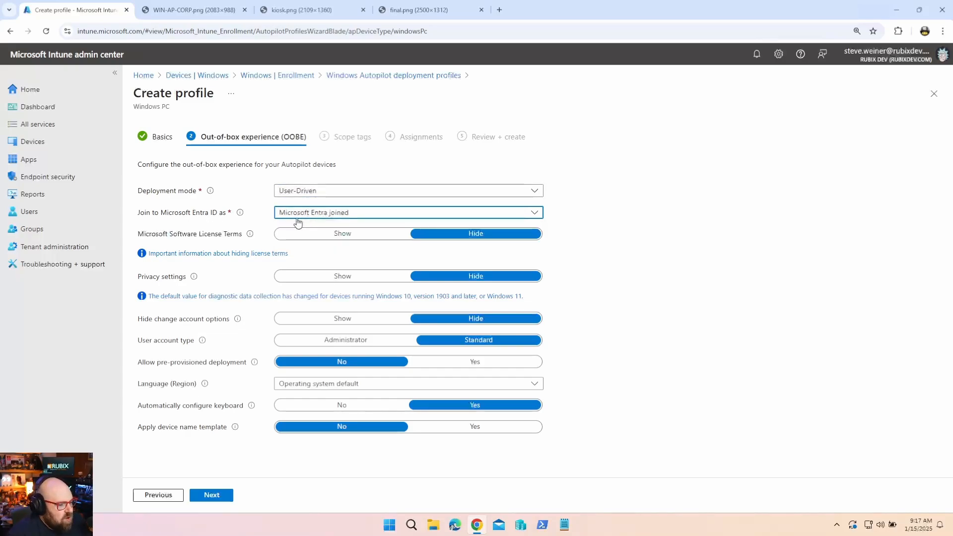
pyautogui.click(438, 213)
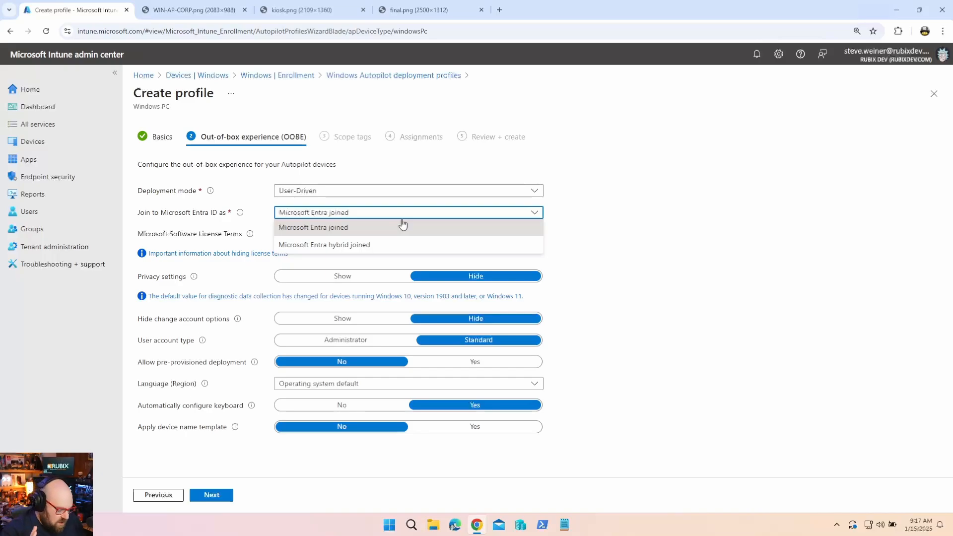
pyautogui.click(602, 223)
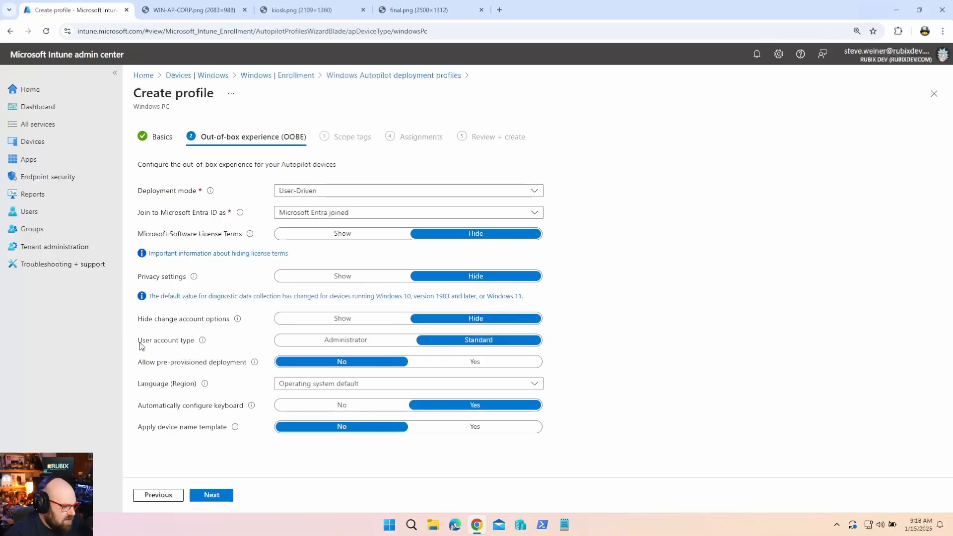
# Keep Language (Region) at Operating system default and set Apply device name template to Yes.
pyautogui.moveTo(132, 345); pyautogui.dragTo(536, 347)
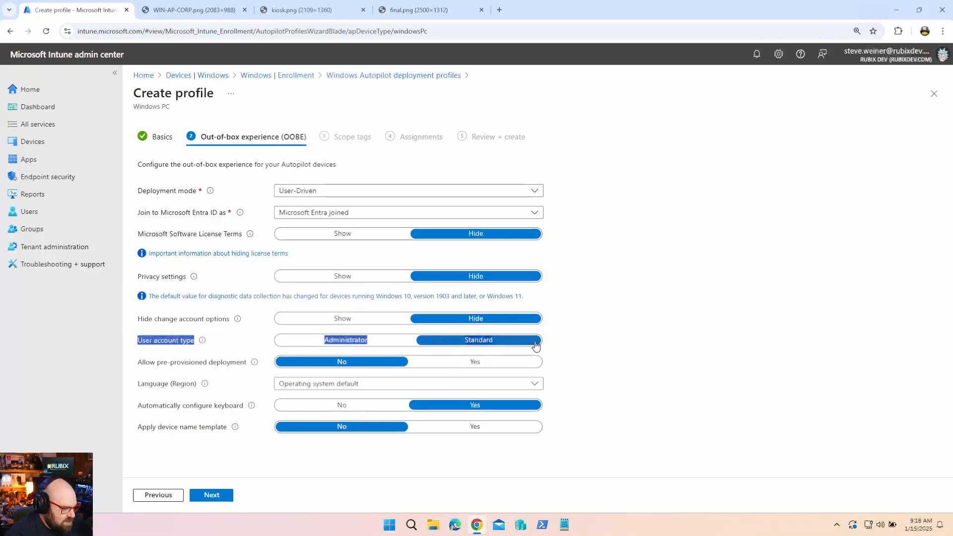
pyautogui.click(690, 365)
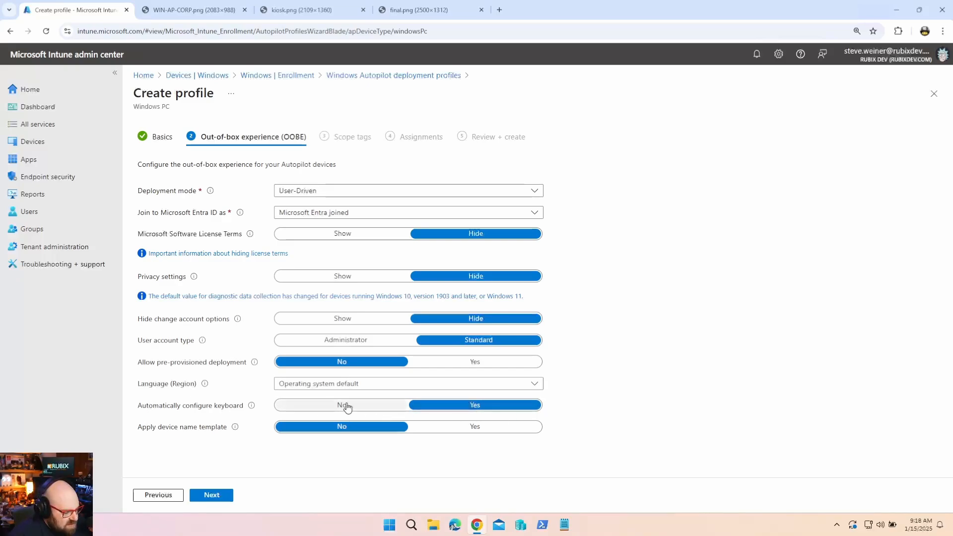
pyautogui.click(443, 388)
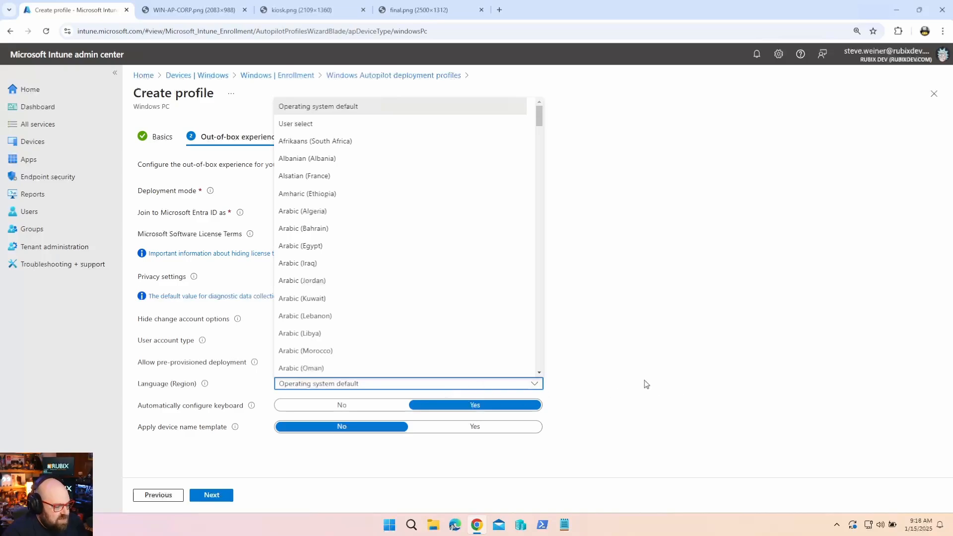
pyautogui.click(569, 391)
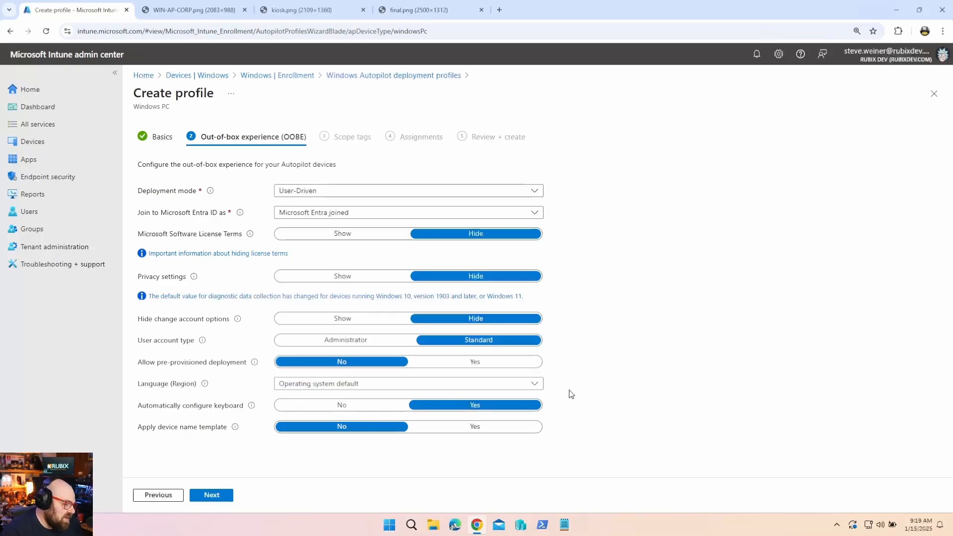
pyautogui.click(526, 385)
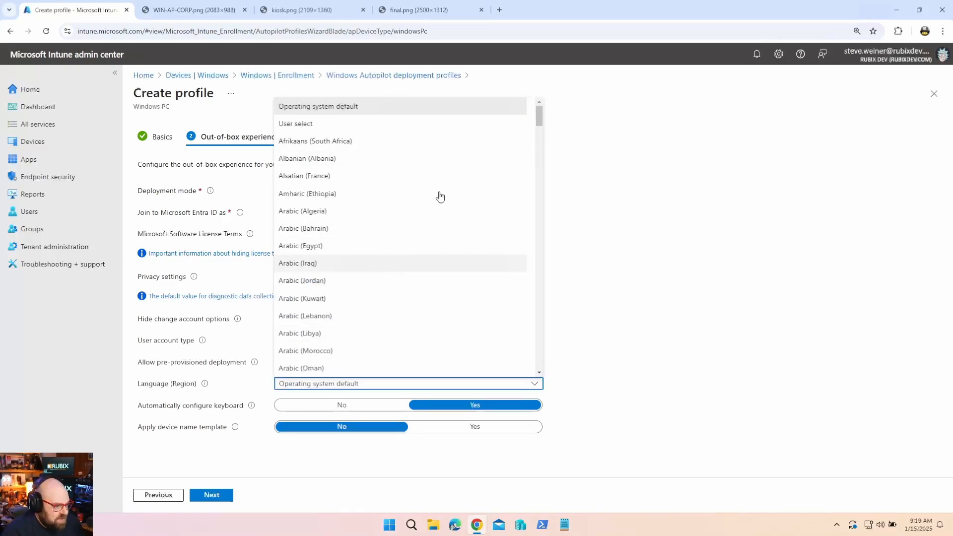
pyautogui.scroll(-20, 431, 233)
pyautogui.scroll(20, 430, 255)
pyautogui.click(673, 104)
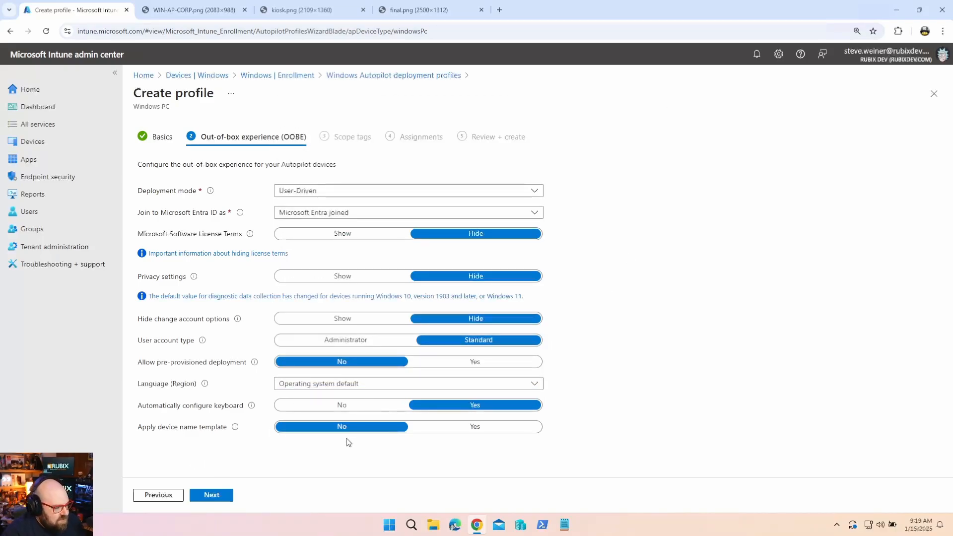
pyautogui.click(434, 430)
pyautogui.scroll(-1, 293, 438)
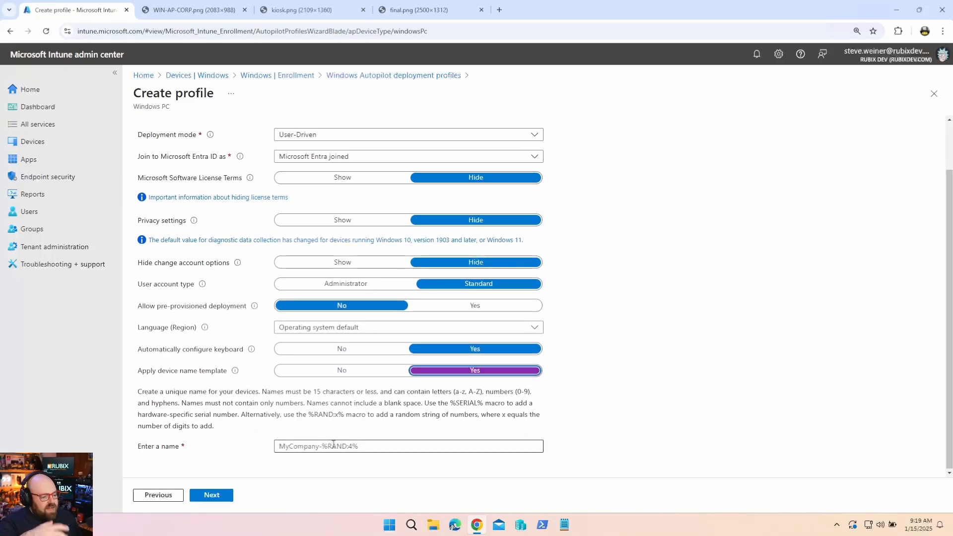
# Fill the device name field, replacing the initial M365- text with the Z0T-%RAND:4% pattern.
pyautogui.click(381, 443)
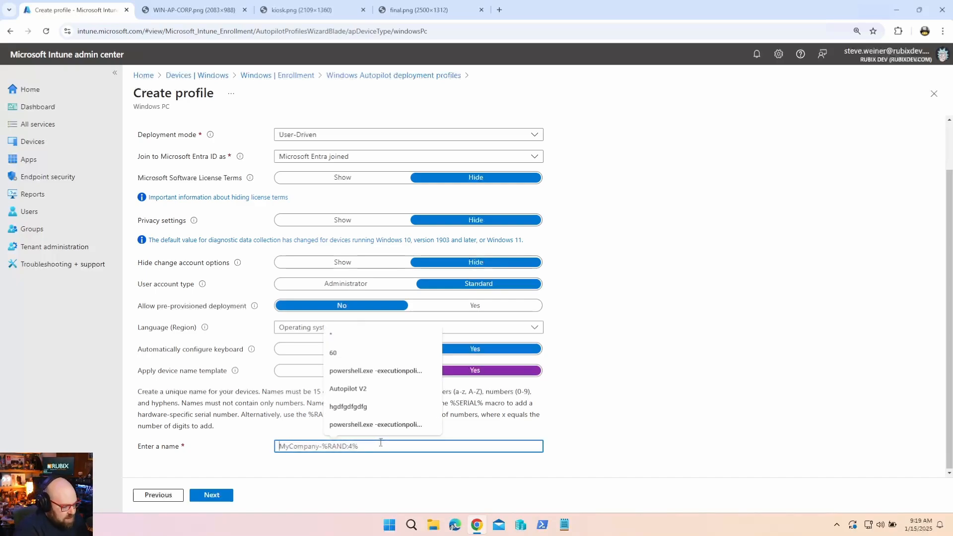
pyautogui.write('M365')
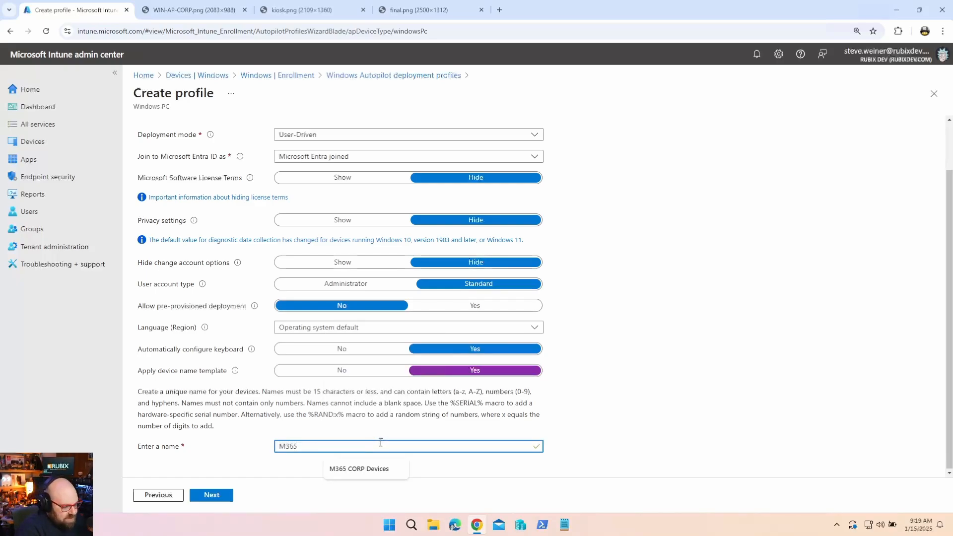
pyautogui.write('-%SERIAL%')
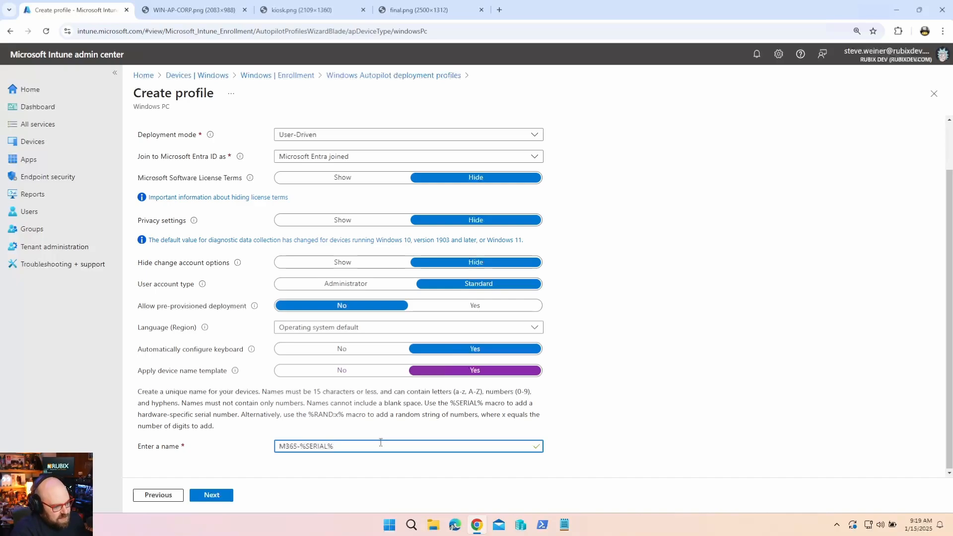
pyautogui.hotkey('ctrl', 'a')
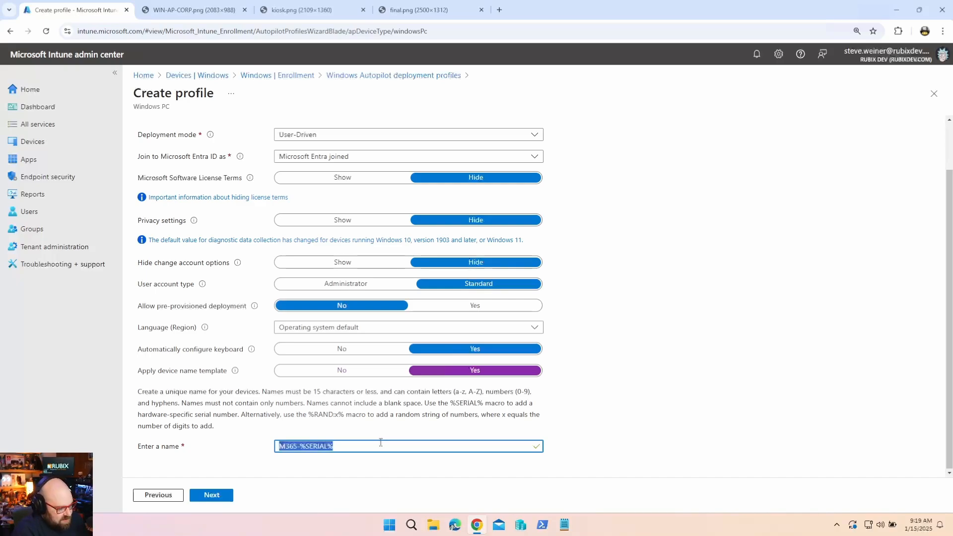
pyautogui.write('Z0T-')
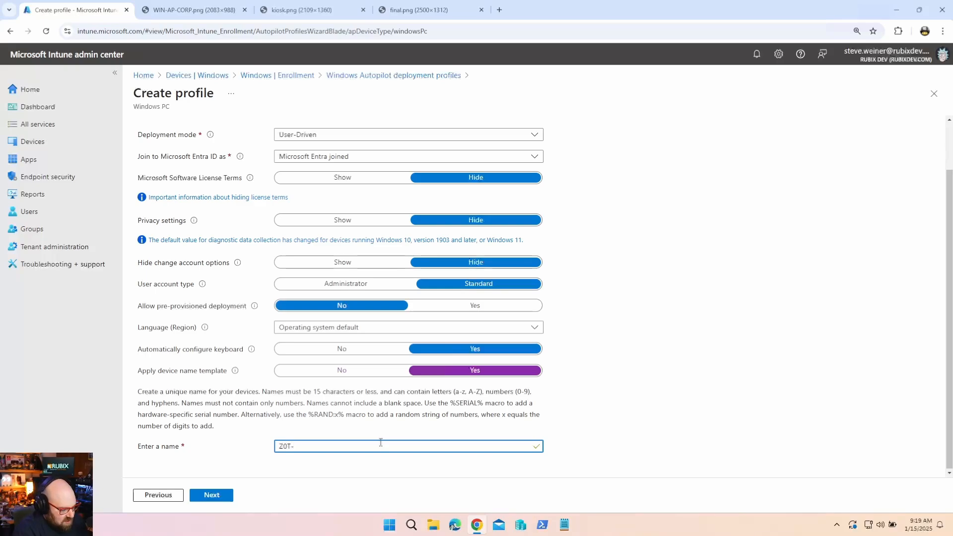
pyautogui.write('%')
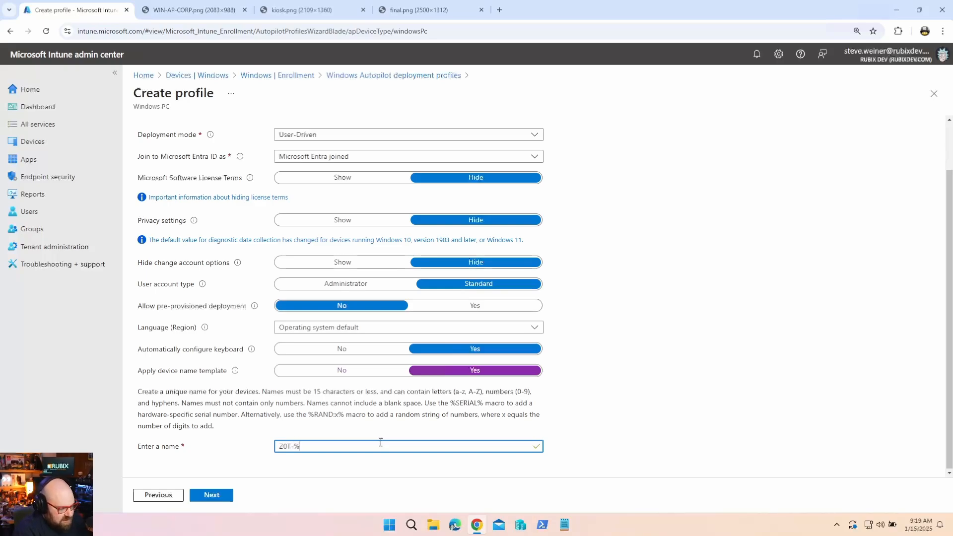
pyautogui.write('RAND:4%')
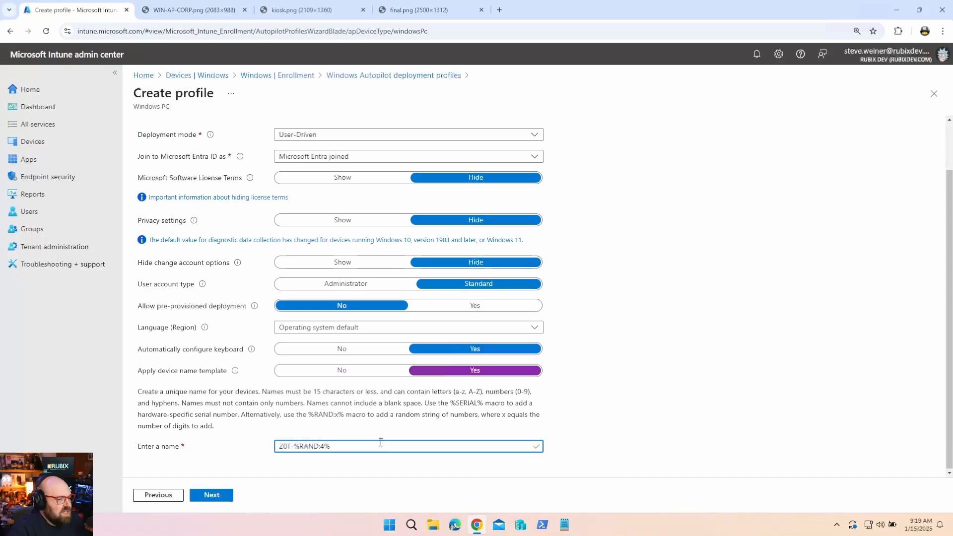
# Discard the unfinished new profile and save the Default M365 Corp Profile changes.
pyautogui.click(367, 75)
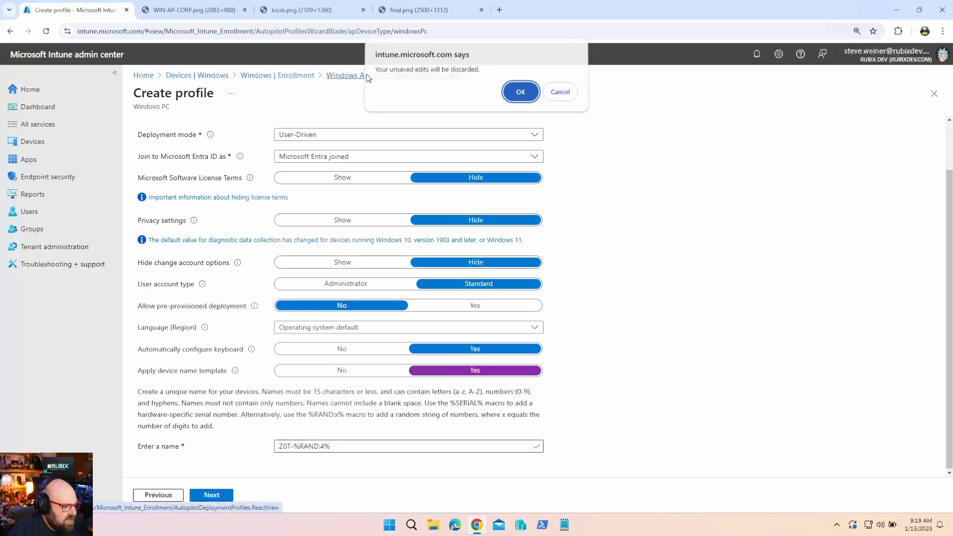
pyautogui.click(529, 95)
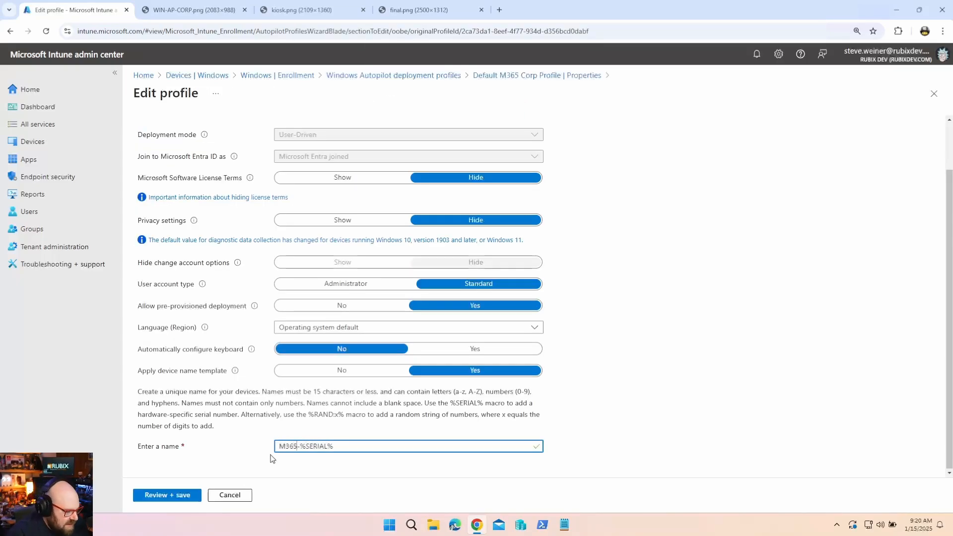
pyautogui.click(168, 496)
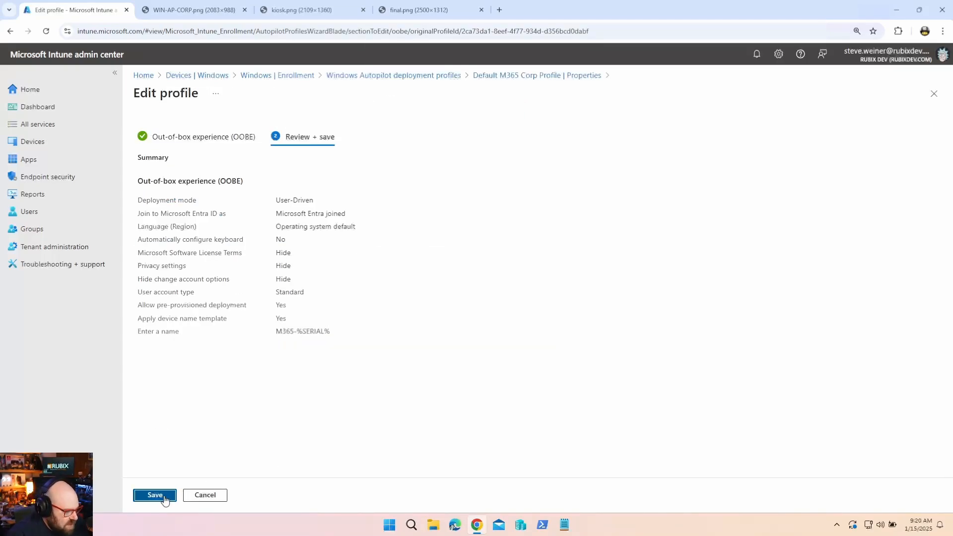
pyautogui.click(160, 495)
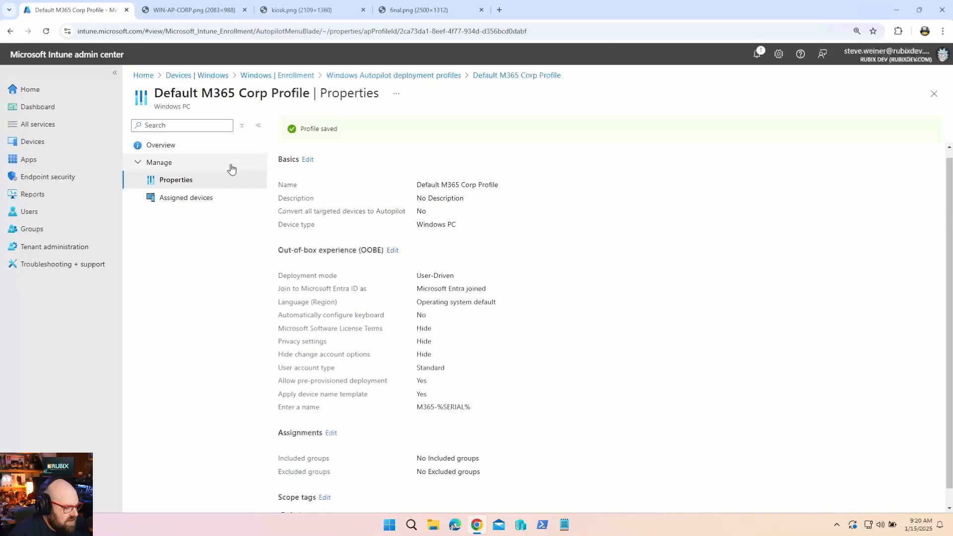
pyautogui.click(331, 433)
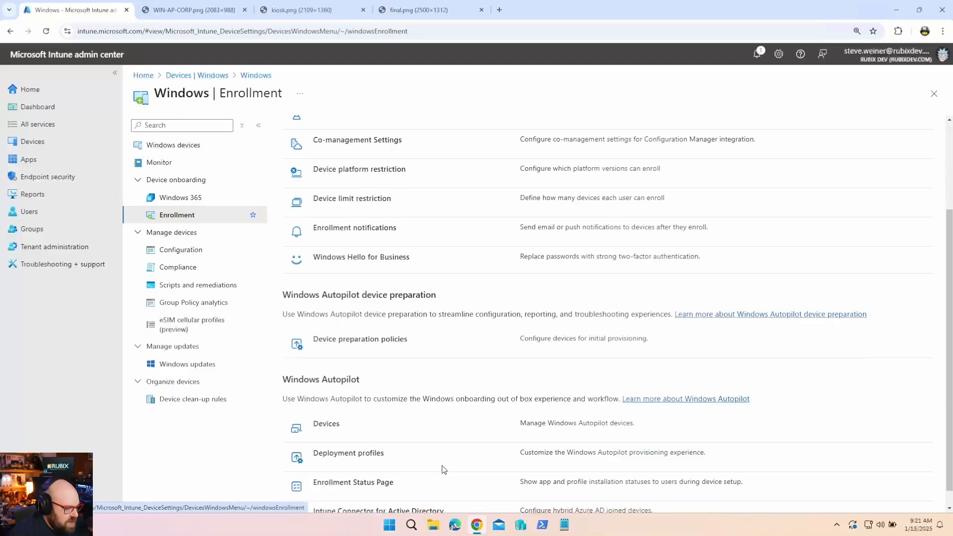
# Search Autopilot devices for 5955 and confirm its assigned profile is Default M365 Corp Profile.
pyautogui.scroll(-1, 443, 469)
pyautogui.click(323, 406)
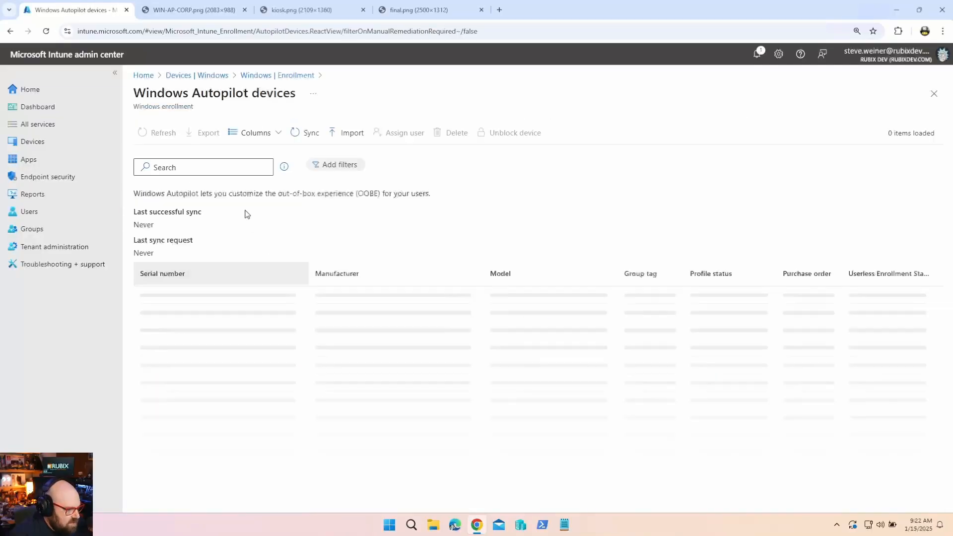
pyautogui.click(220, 167)
pyautogui.write('5955')
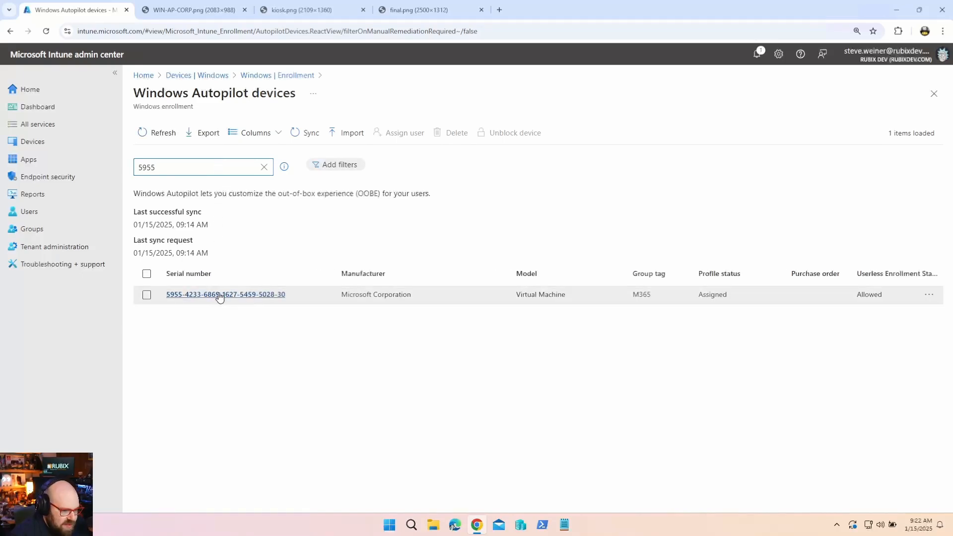
pyautogui.click(263, 295)
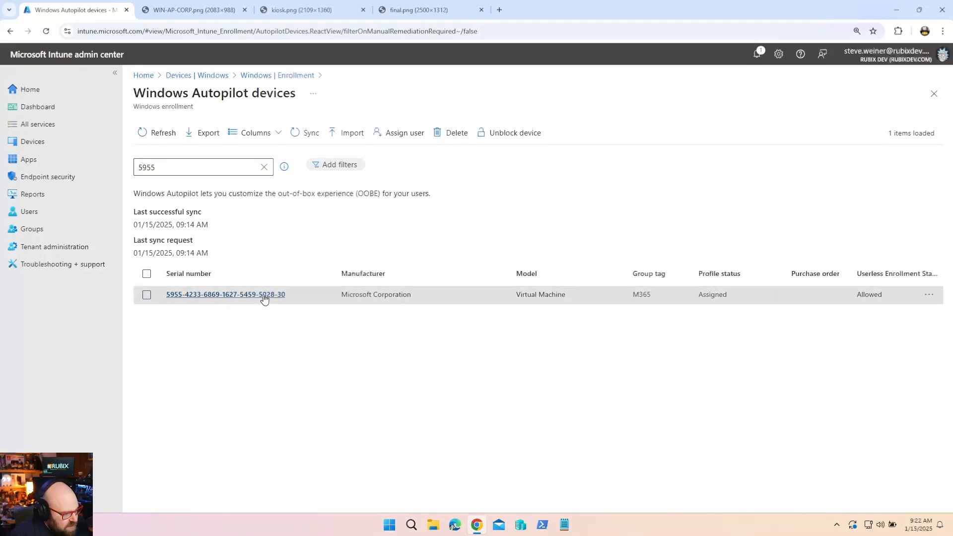
pyautogui.tripleClick(844, 341)
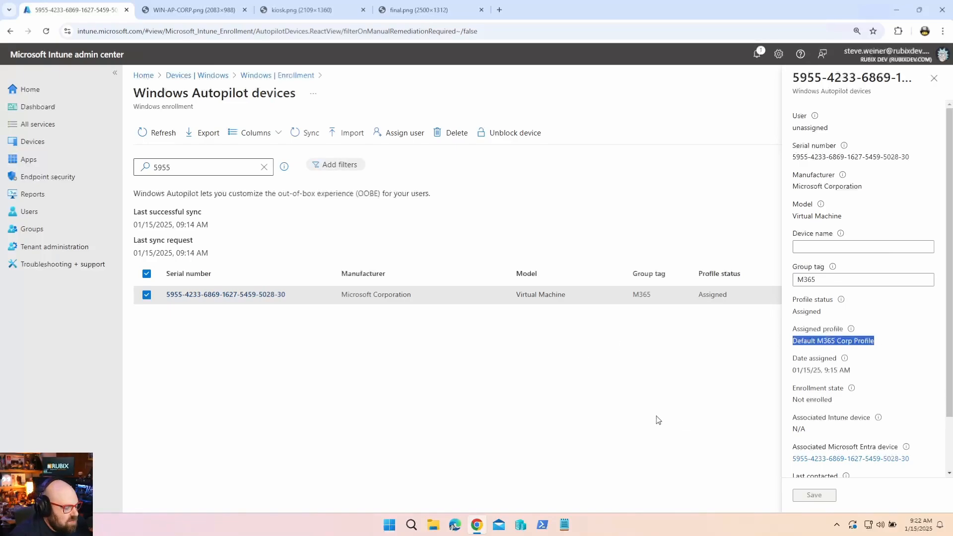
pyautogui.click(929, 86)
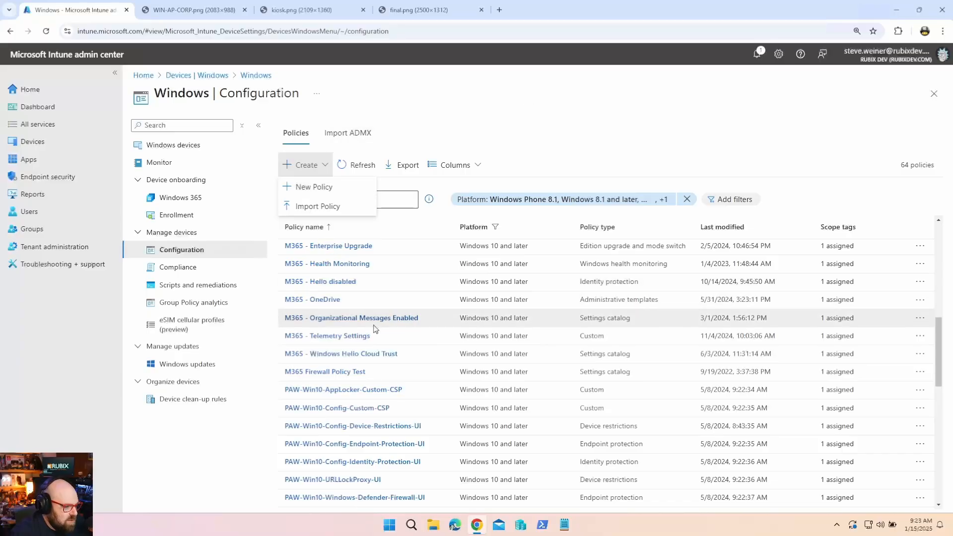
# Start a Windows 10 and later Settings catalog profile named Disable Windows Logon Animation.
pyautogui.scroll(4, 376, 328)
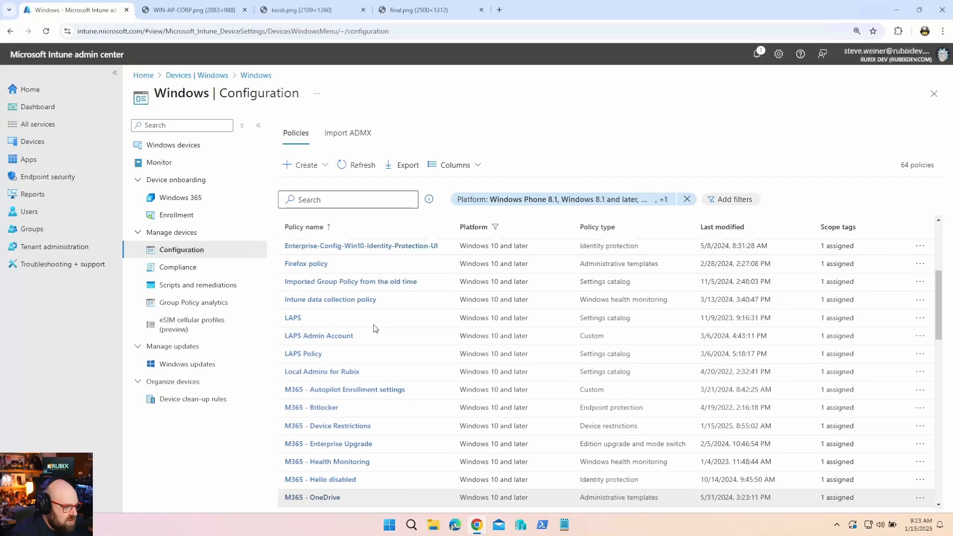
pyautogui.click(319, 165)
pyautogui.click(314, 186)
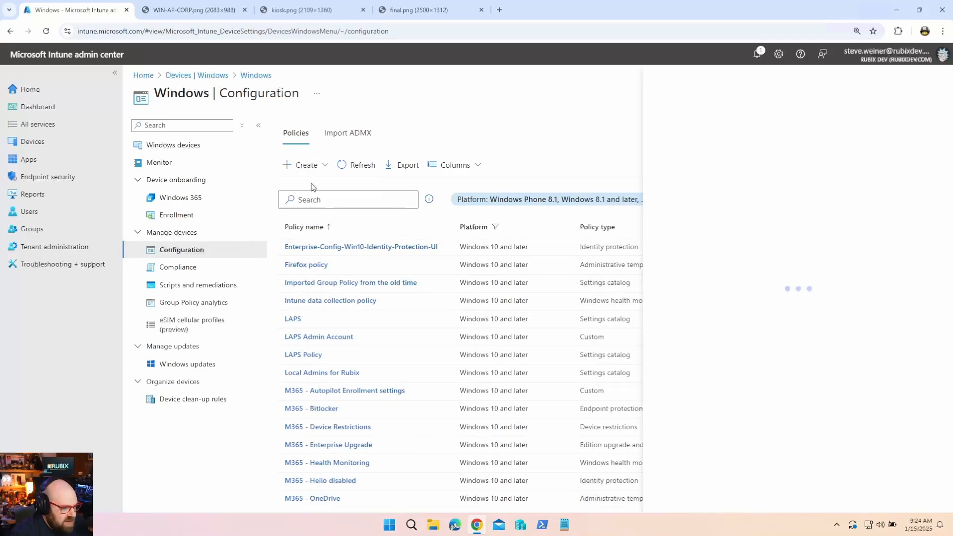
pyautogui.click(747, 130)
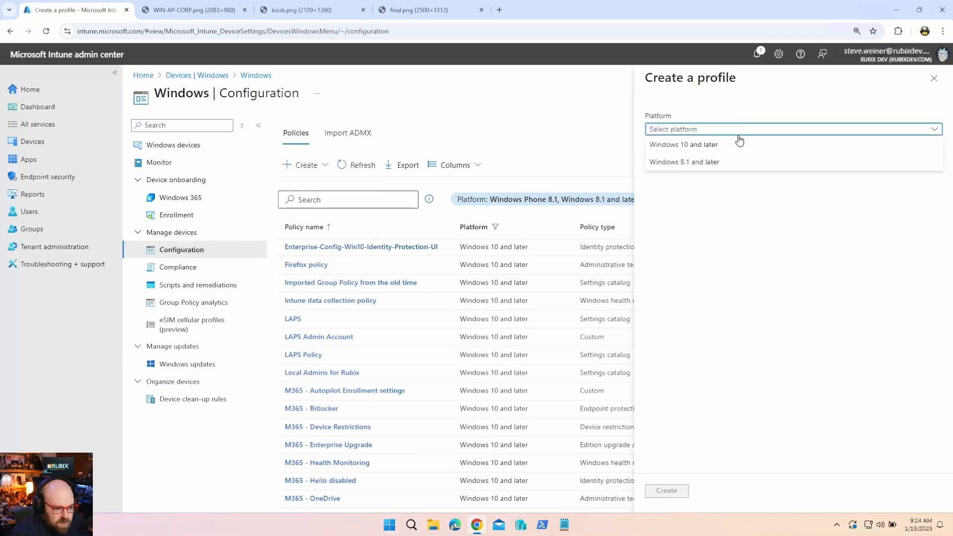
pyautogui.click(728, 144)
pyautogui.click(730, 162)
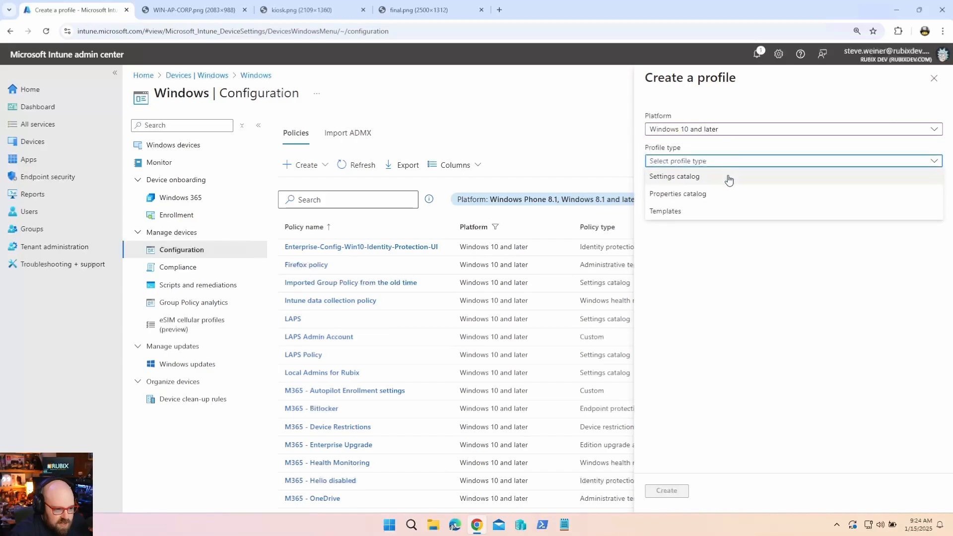
pyautogui.click(727, 177)
pyautogui.click(666, 491)
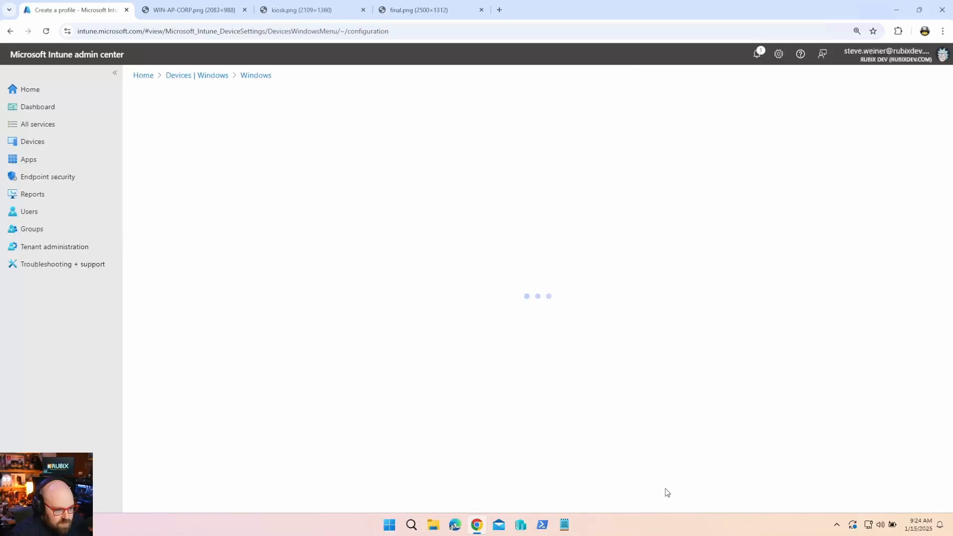
pyautogui.click(339, 164)
pyautogui.write('Disable Windows Logon Animation')
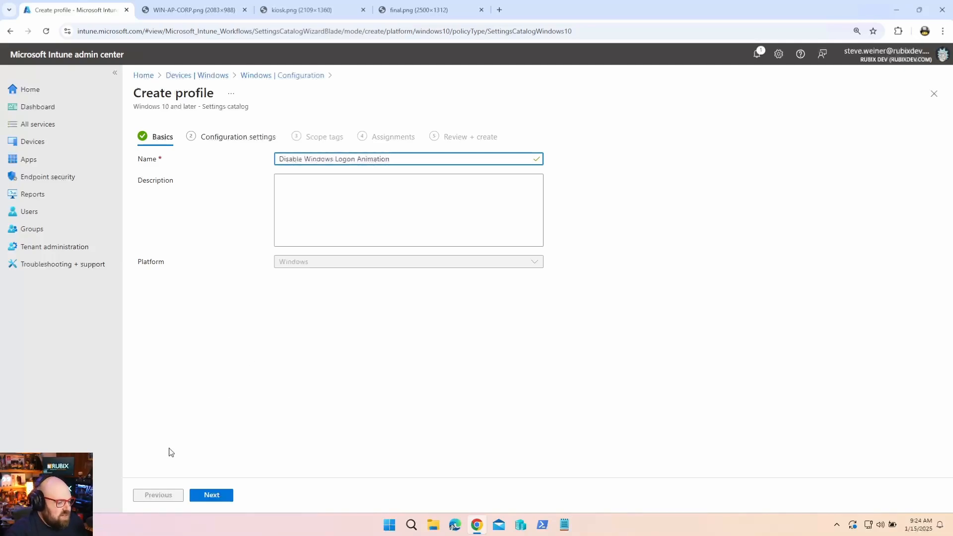
# Add the Windows Logon setting Enable First Logon Animation and set it to Disabled.
pyautogui.click(196, 495)
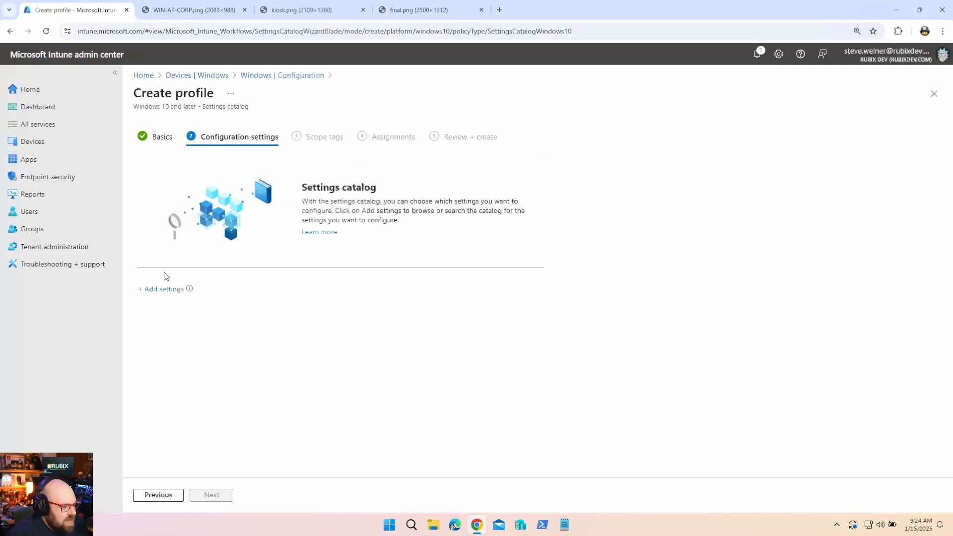
pyautogui.click(158, 290)
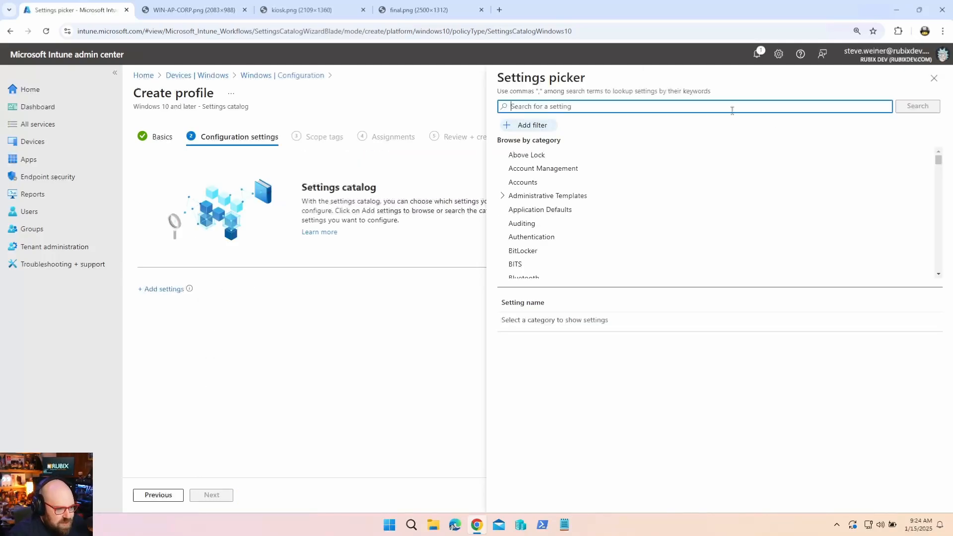
pyautogui.click(727, 109)
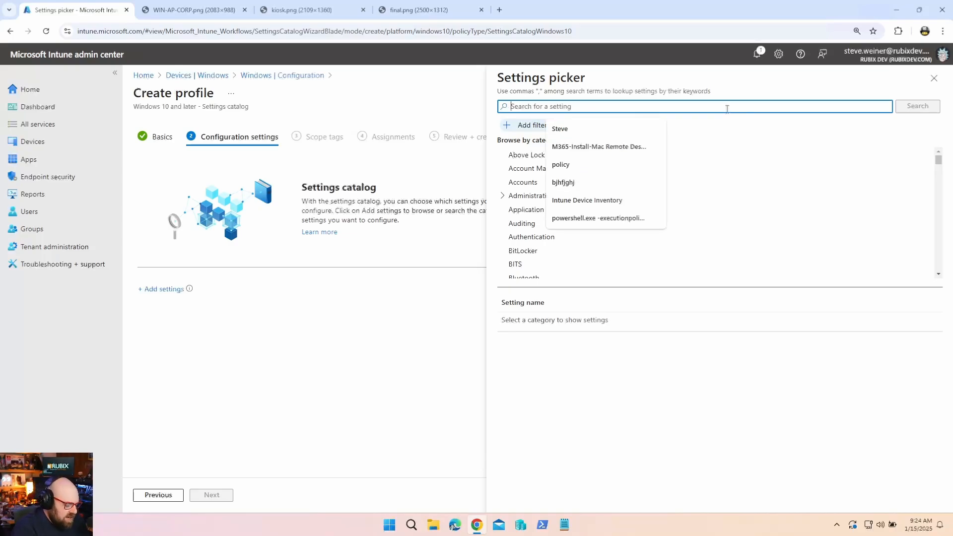
pyautogui.write('adim')
pyautogui.hotkey('ctrl', 'a')
pyautogui.write('animat')
pyautogui.click(916, 109)
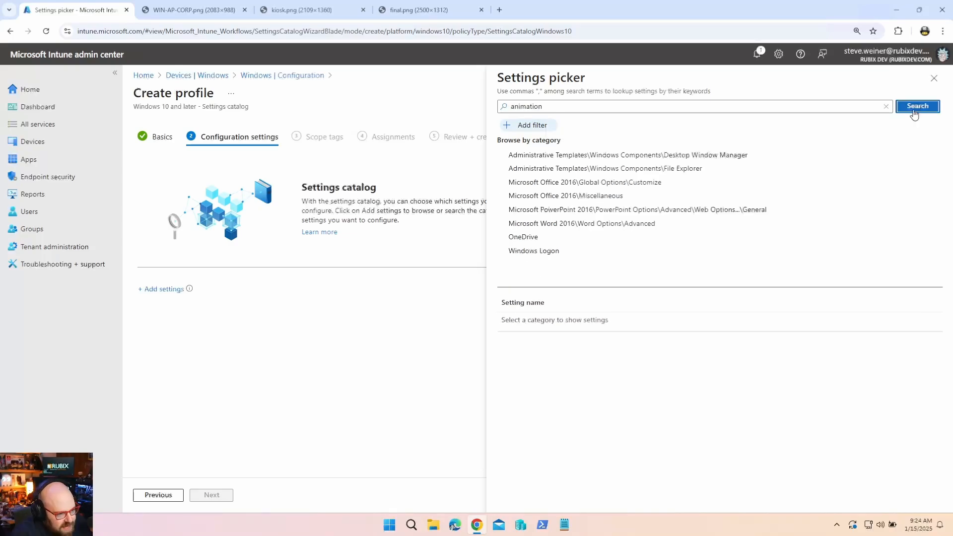
pyautogui.click(535, 252)
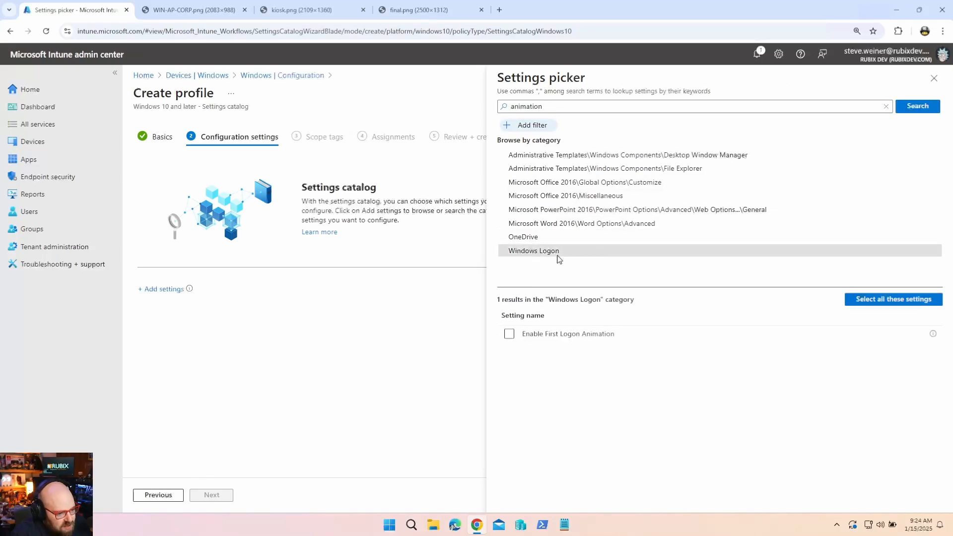
pyautogui.click(886, 301)
pyautogui.click(309, 250)
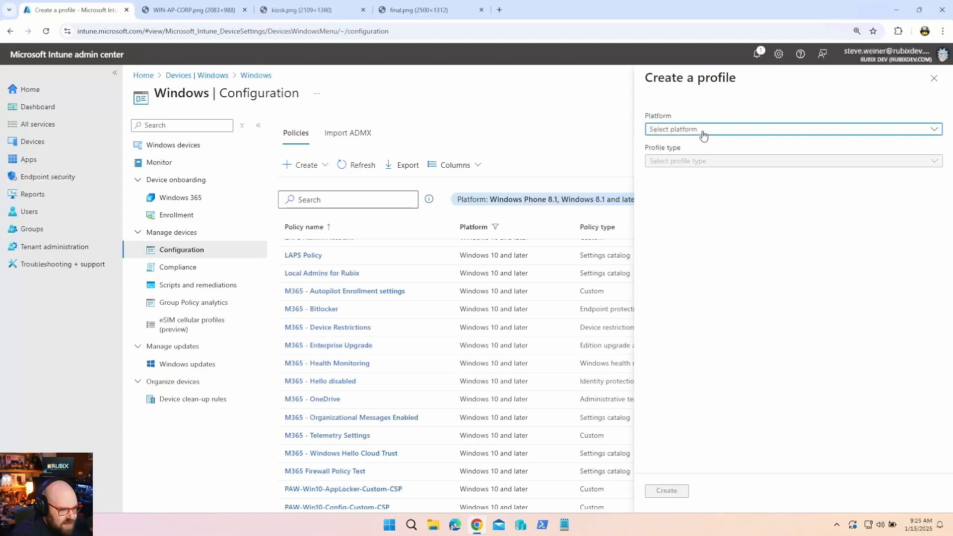
# Create a Windows 10 and later Custom template profile named 'SKIP User ESP' and continue to OMA-URI settings.
pyautogui.click(702, 132)
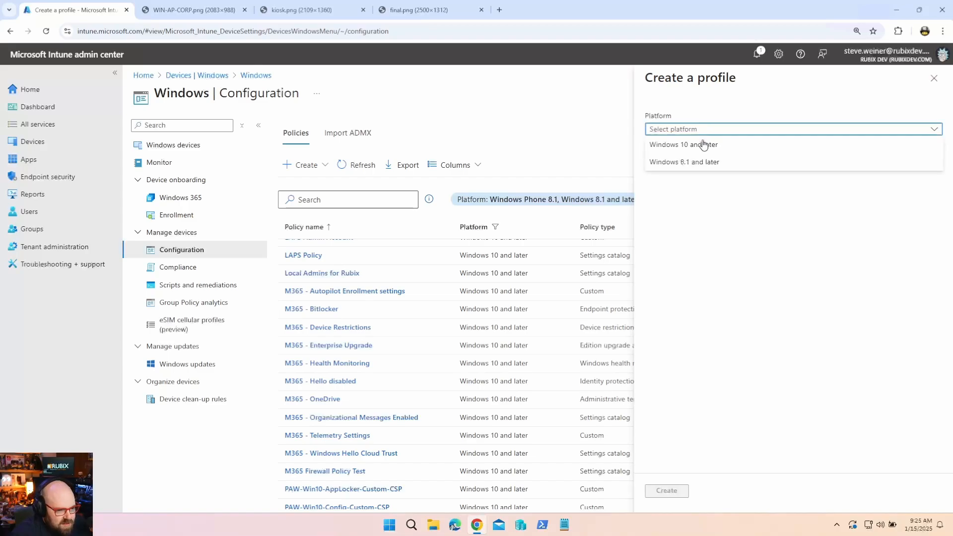
pyautogui.click(702, 143)
pyautogui.click(699, 163)
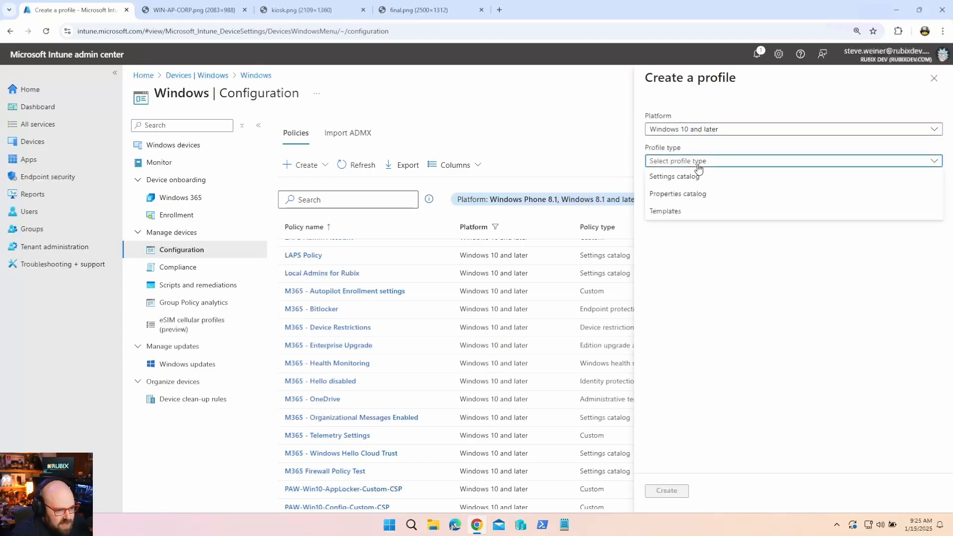
pyautogui.click(697, 206)
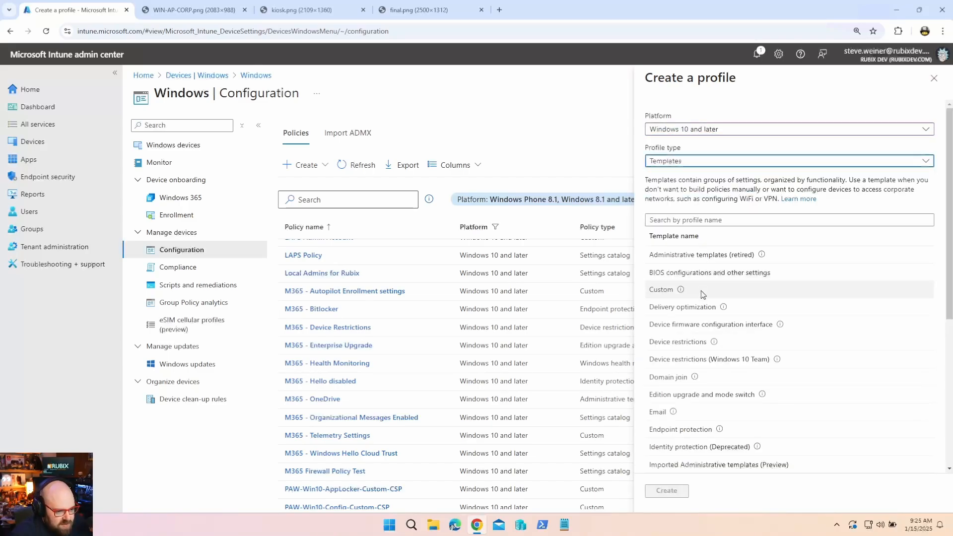
pyautogui.click(701, 289)
pyautogui.click(667, 491)
pyautogui.click(329, 157)
pyautogui.write('S')
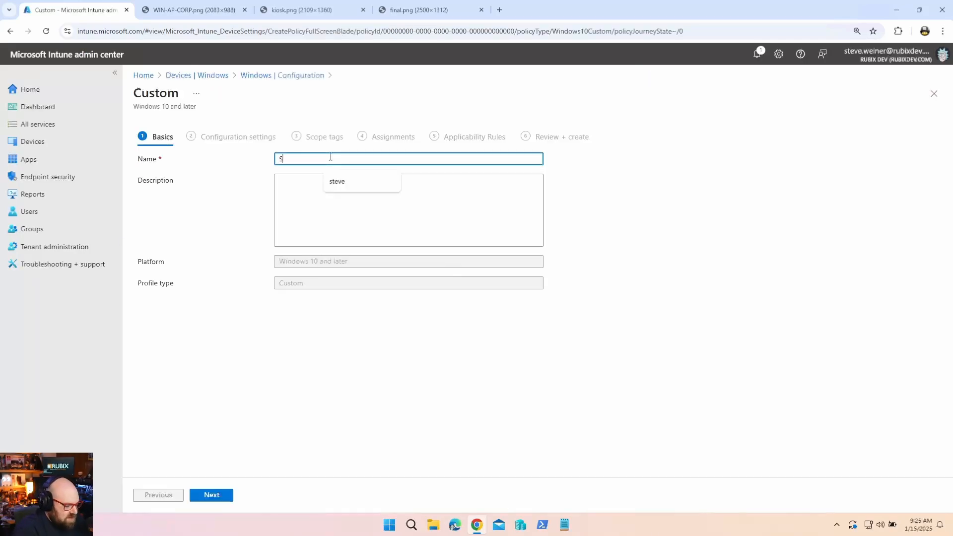
pyautogui.write('KIP User ESP')
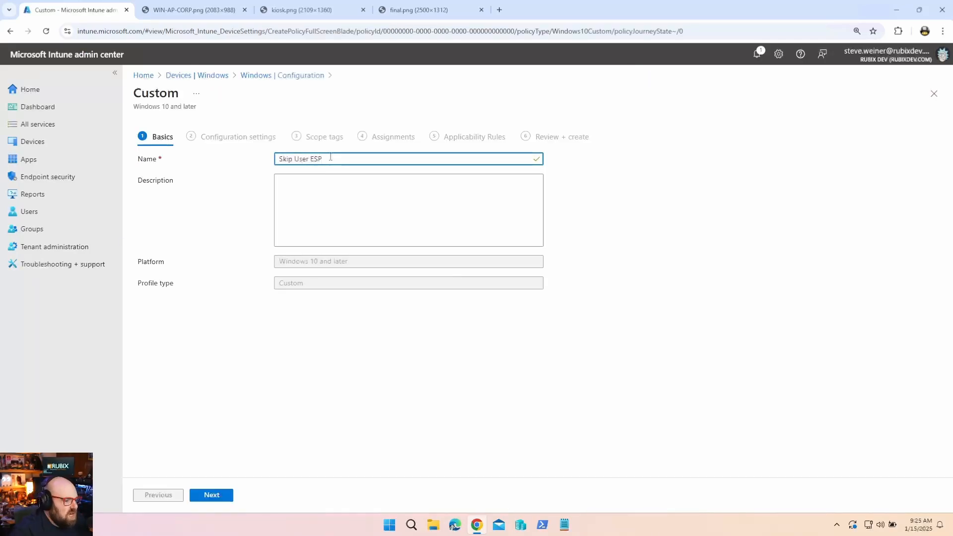
pyautogui.click(224, 497)
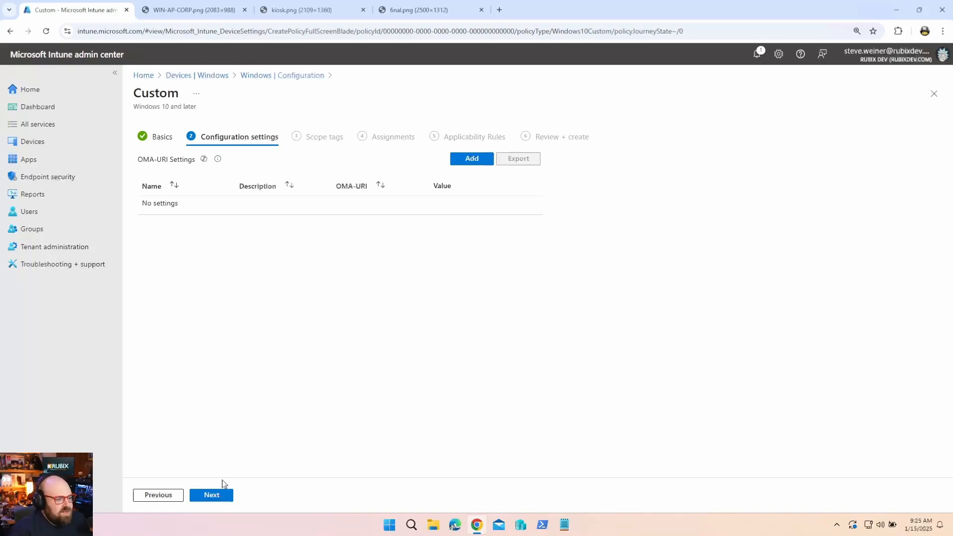
# Add a new OMA-URI row named 'User ESP' with the description 'Skip'.
pyautogui.click(478, 158)
pyautogui.click(807, 118)
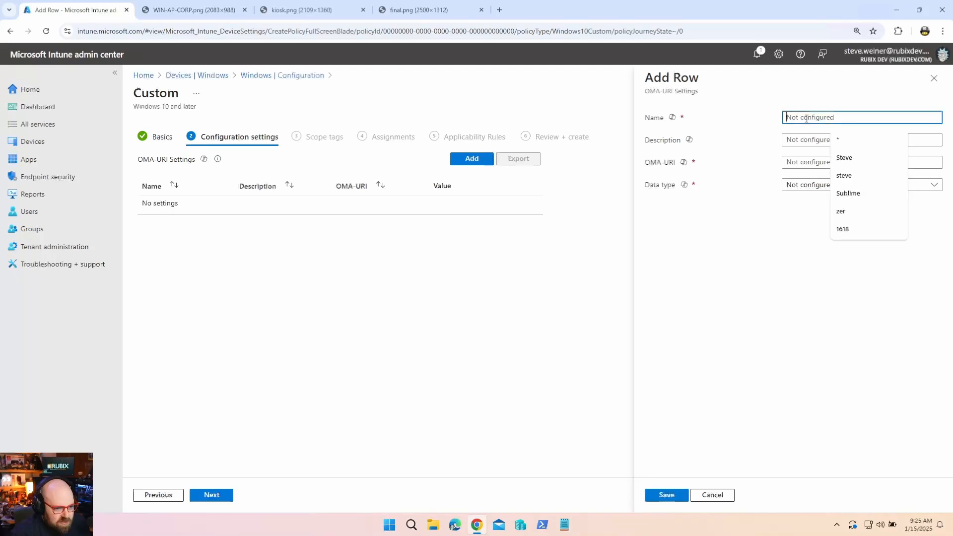
pyautogui.write('S')
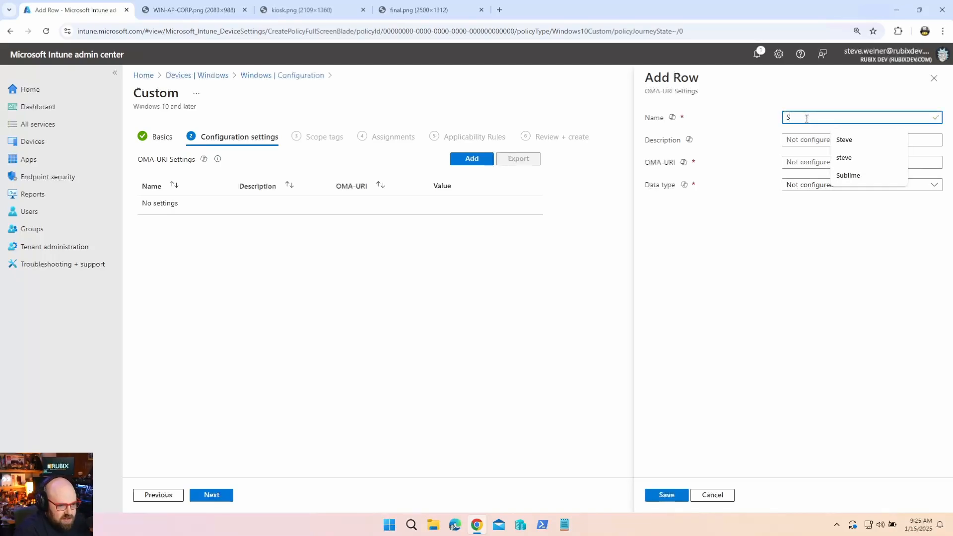
pyautogui.press('BackSpace')
pyautogui.write('User ESP')
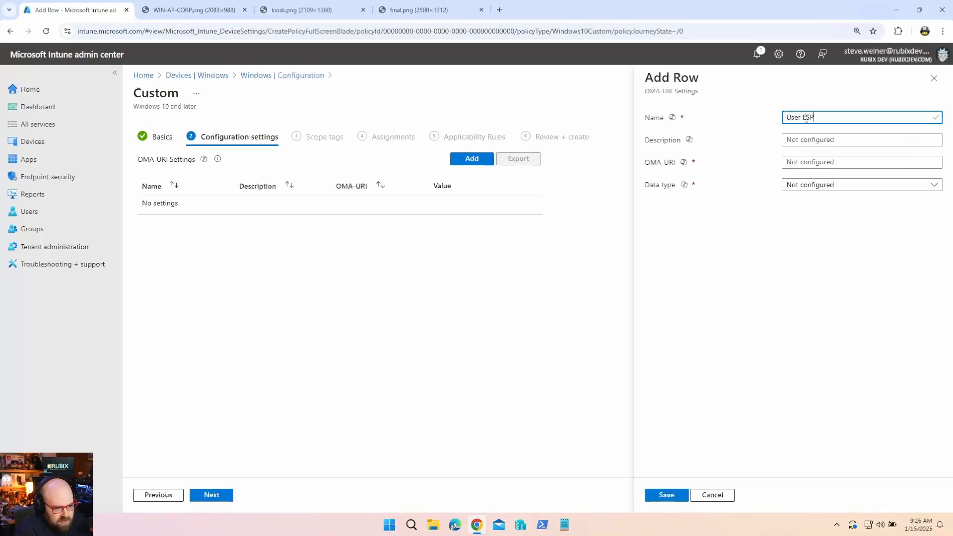
pyautogui.press('Tab')
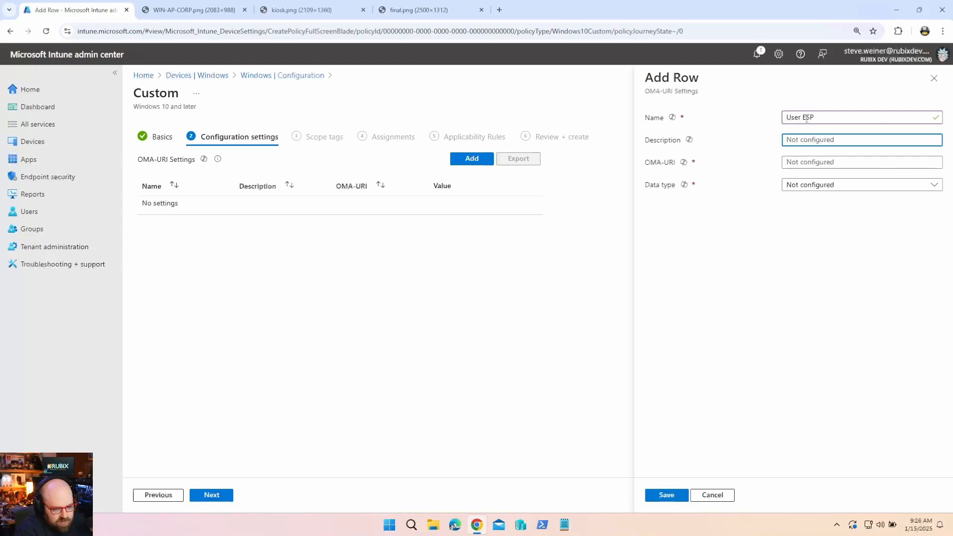
pyautogui.write('Skip')
pyautogui.press('Tab')
# Set the row's OMA-URI to .../FirstSyncStatus/SkipUserStatusPage as Boolean True, and save it.
pyautogui.hotkey('ctrl', '+')
pyautogui.hotkey('ctrl', '+')
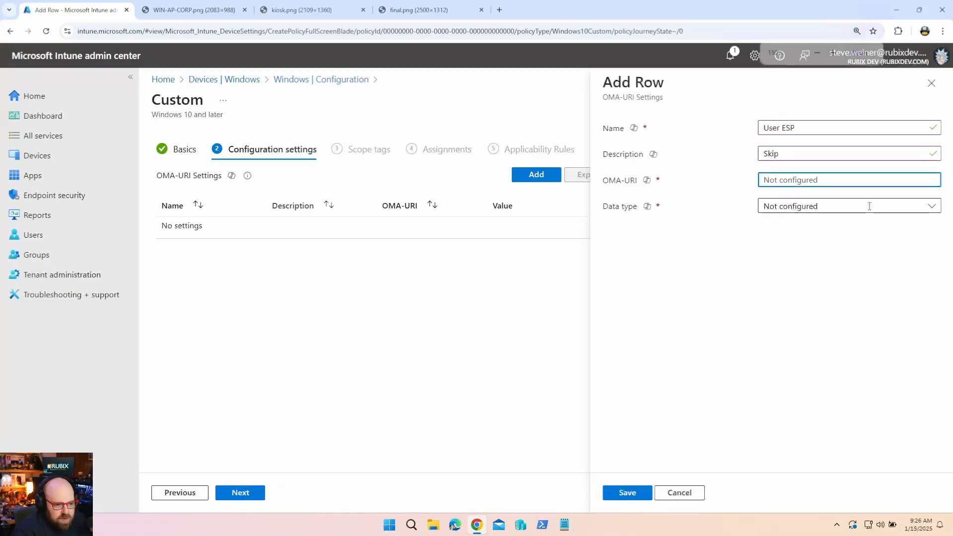
pyautogui.click(824, 207)
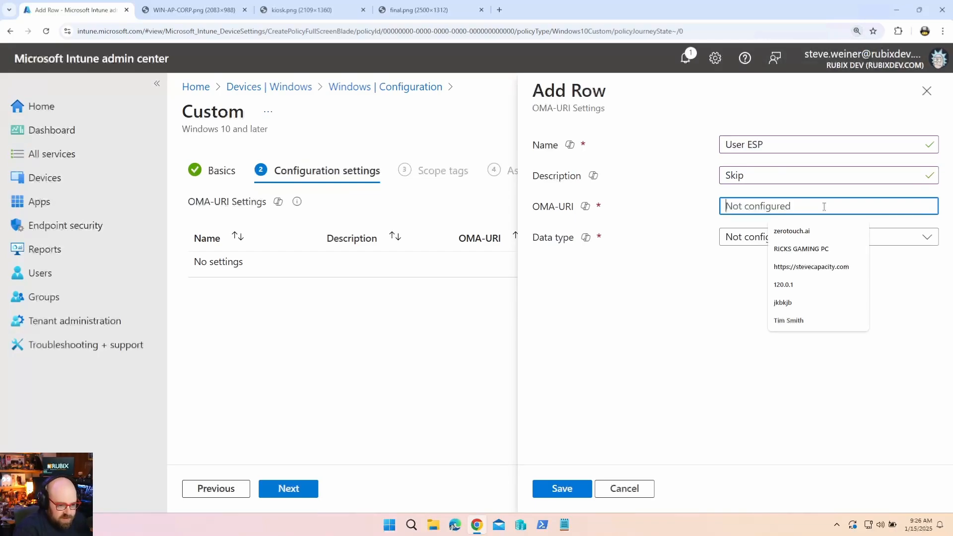
pyautogui.write('./')
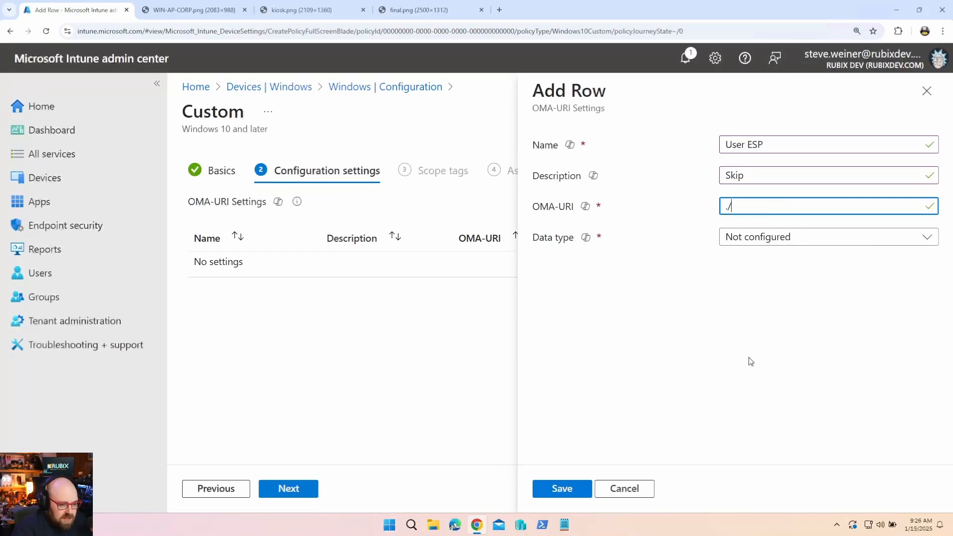
pyautogui.write('Vendor')
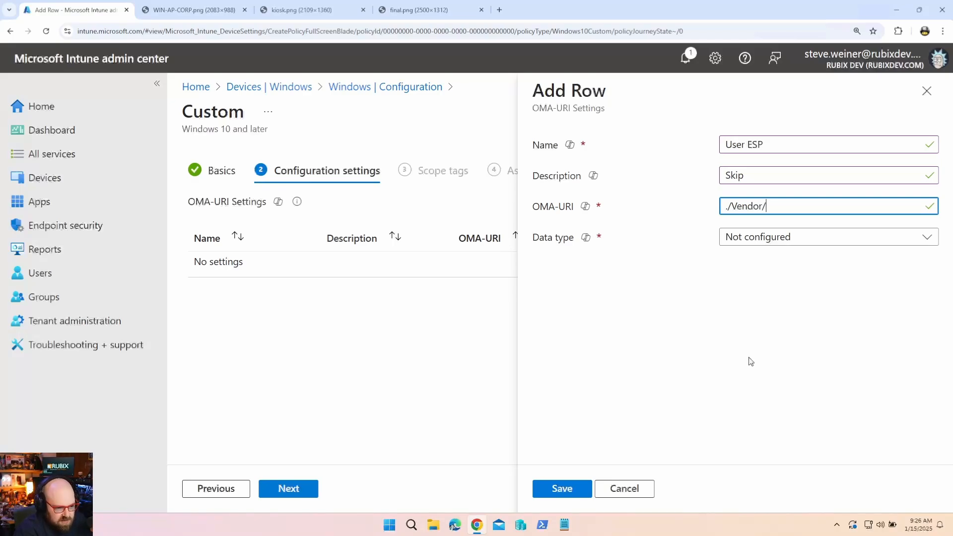
pyautogui.write('/MSF')
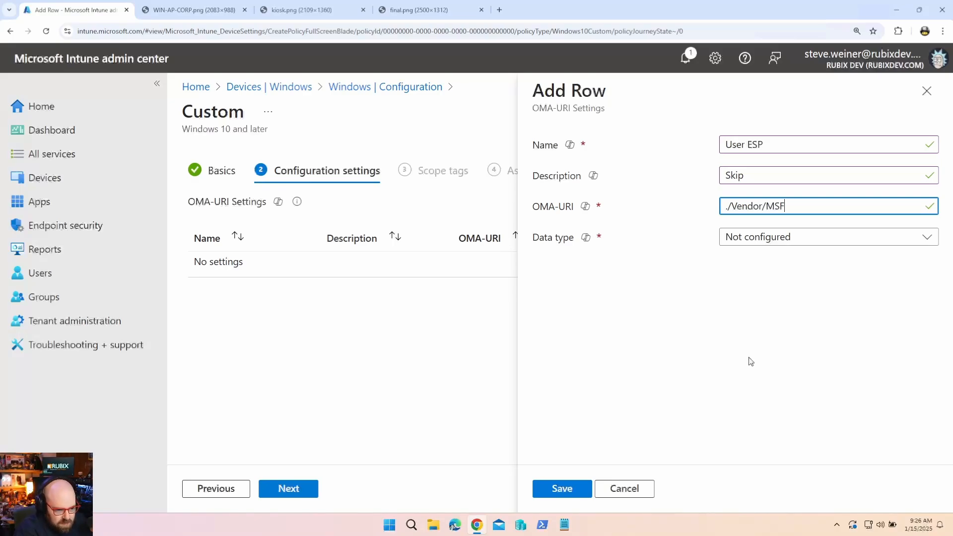
pyautogui.write('T/DMClient/Pr')
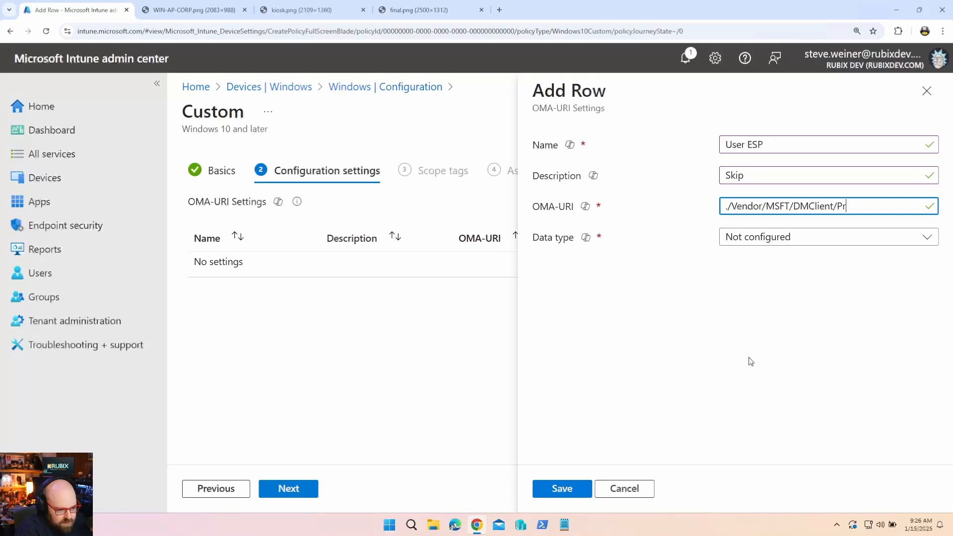
pyautogui.write('ovider/MS DM Server/FirstSyncS')
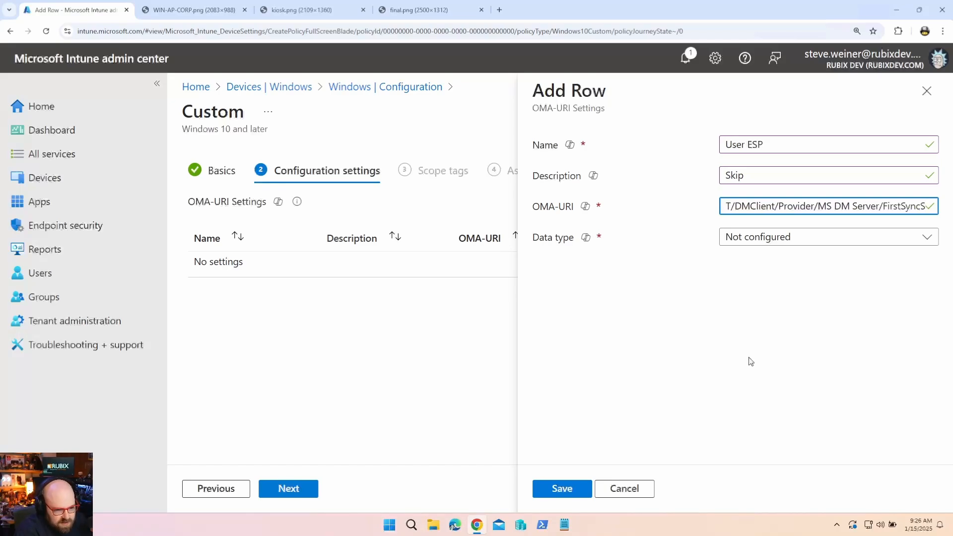
pyautogui.write('tatus/Sk')
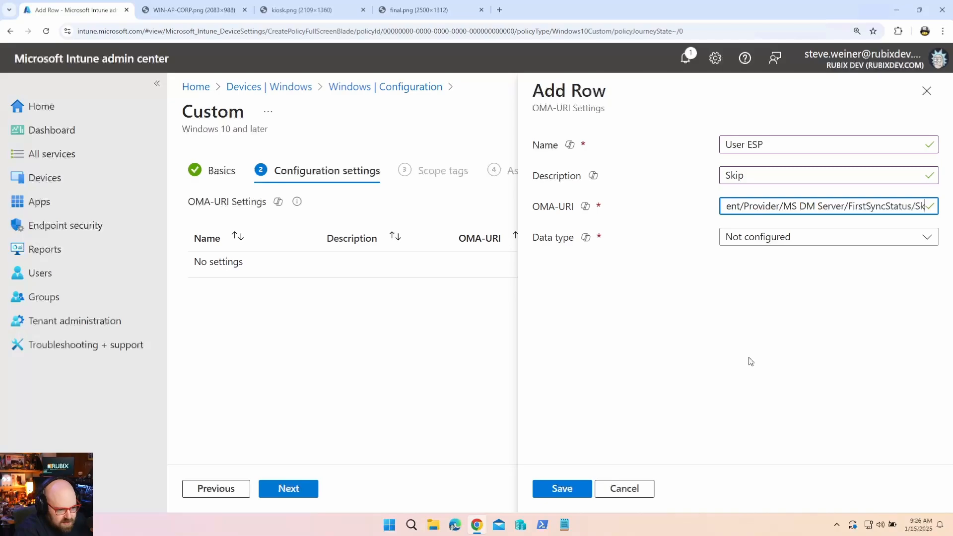
pyautogui.write('ipUserS')
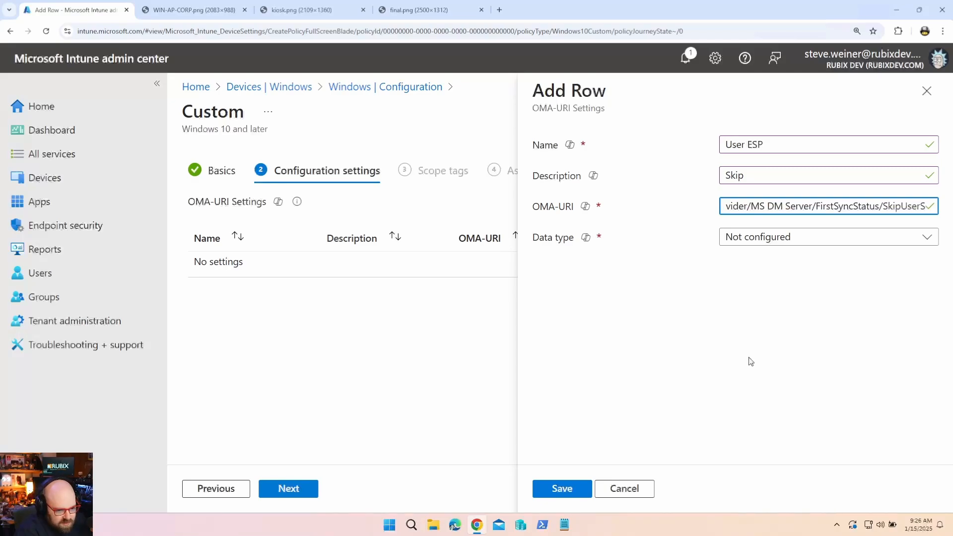
pyautogui.write('tatusPage')
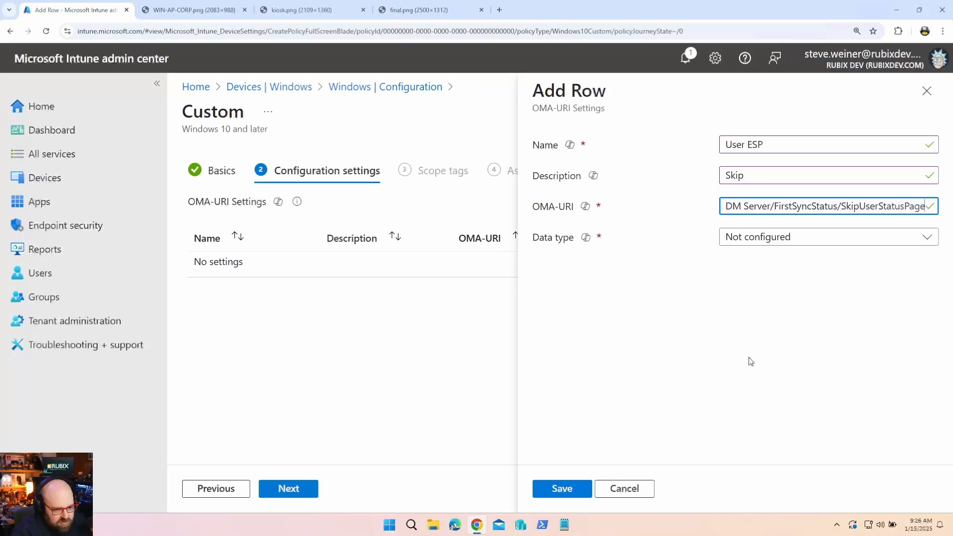
pyautogui.click(786, 246)
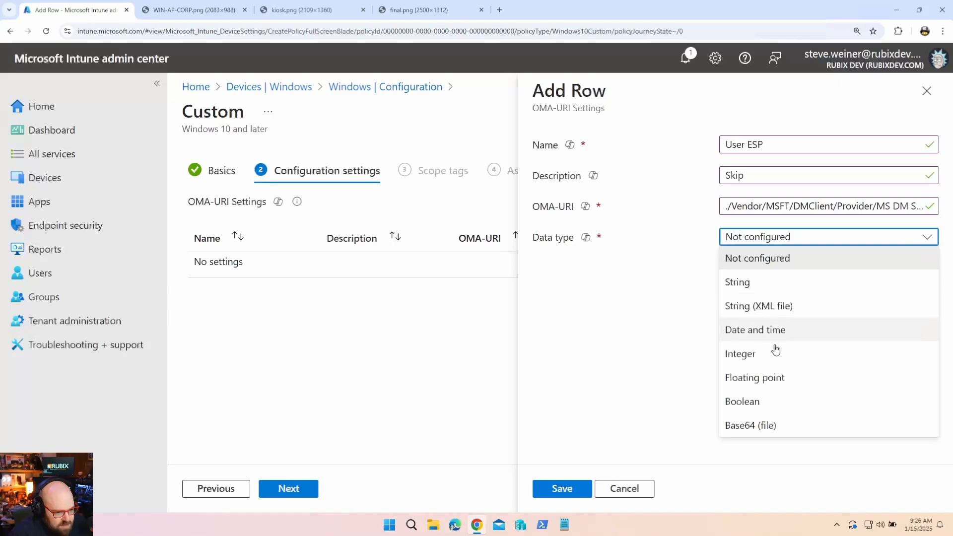
pyautogui.click(777, 400)
pyautogui.click(774, 279)
pyautogui.click(769, 304)
pyautogui.click(542, 491)
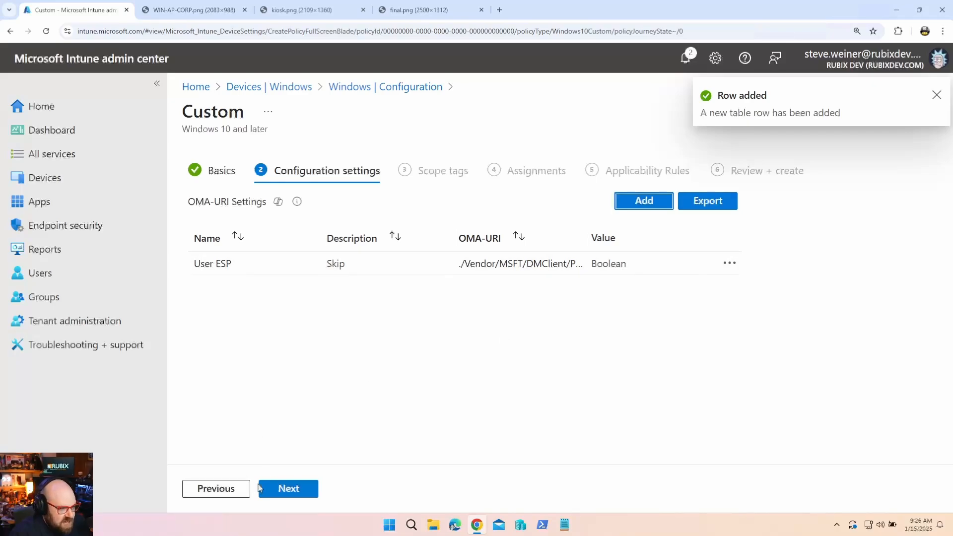
# Review Windows automatic enrollment (MDM user scope All), then open Device platform restrictions.
pyautogui.click(49, 145)
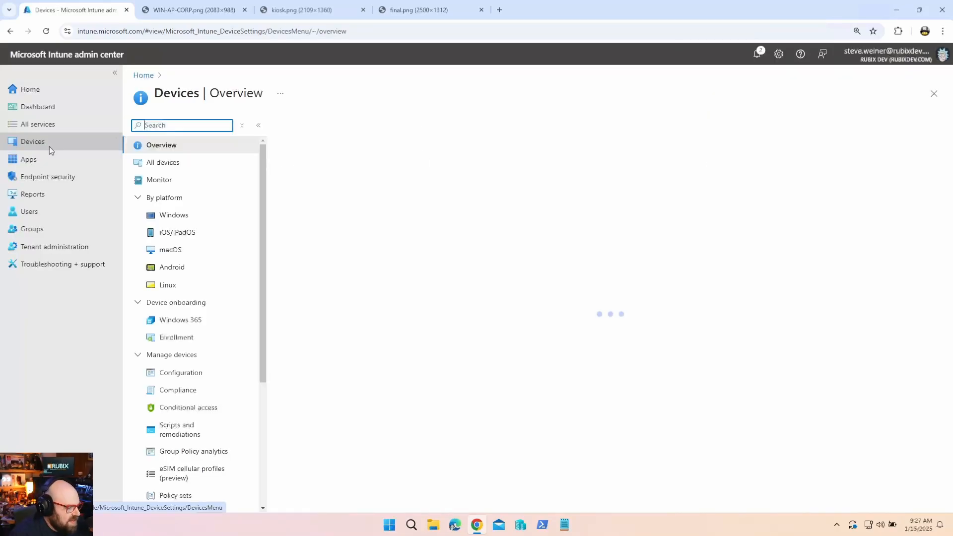
pyautogui.click(185, 214)
pyautogui.click(182, 217)
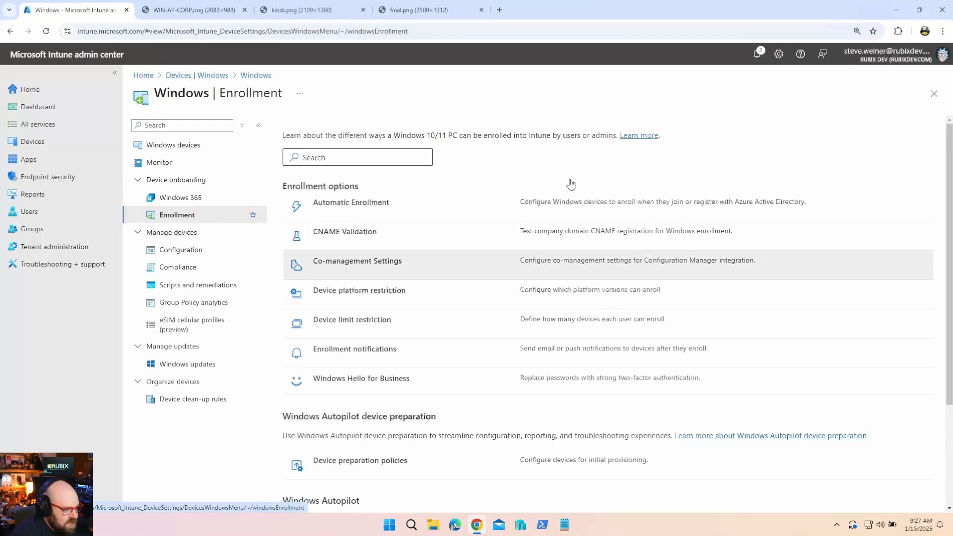
pyautogui.hotkey('ctrl', '+')
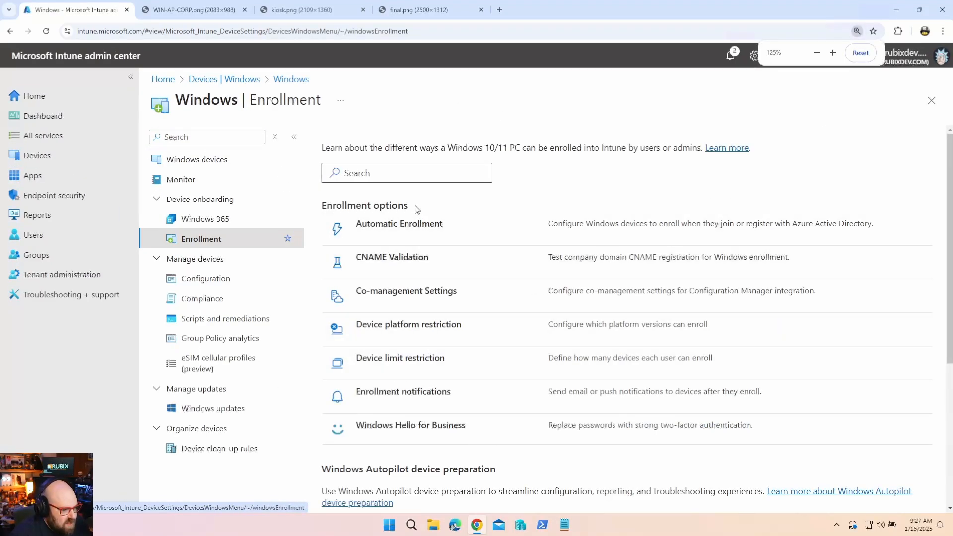
pyautogui.click(413, 224)
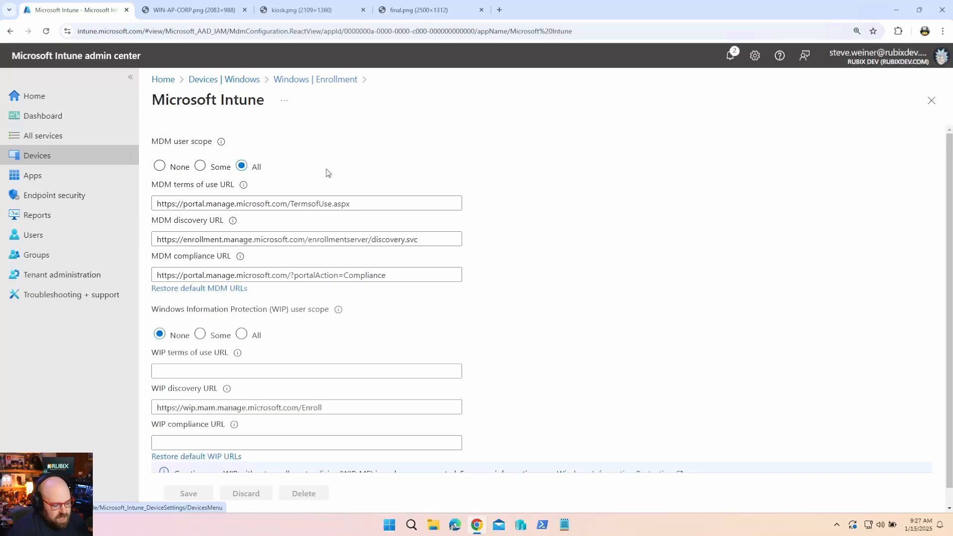
pyautogui.click(319, 80)
pyautogui.click(399, 325)
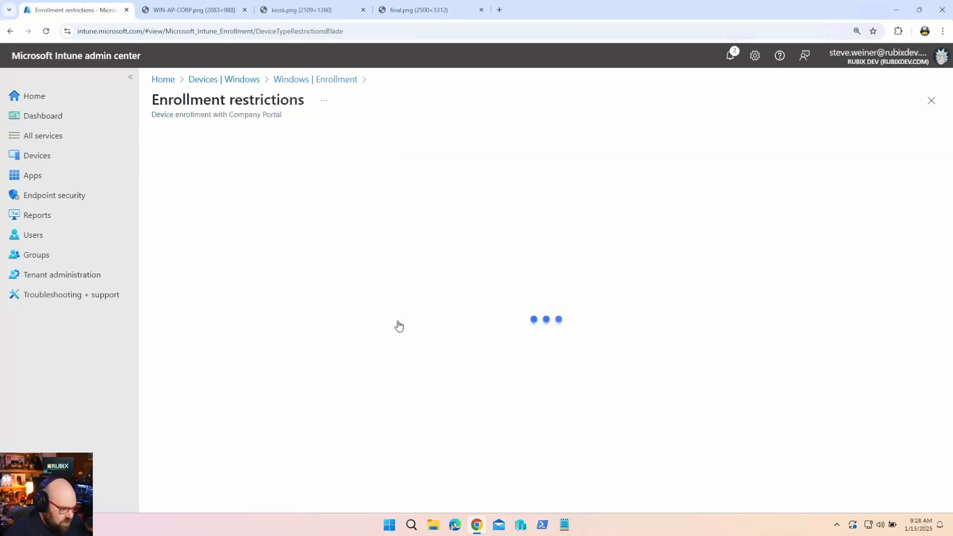
# Review the All Users restriction's properties, including the Windows personally owned Allow setting.
pyautogui.click(210, 199)
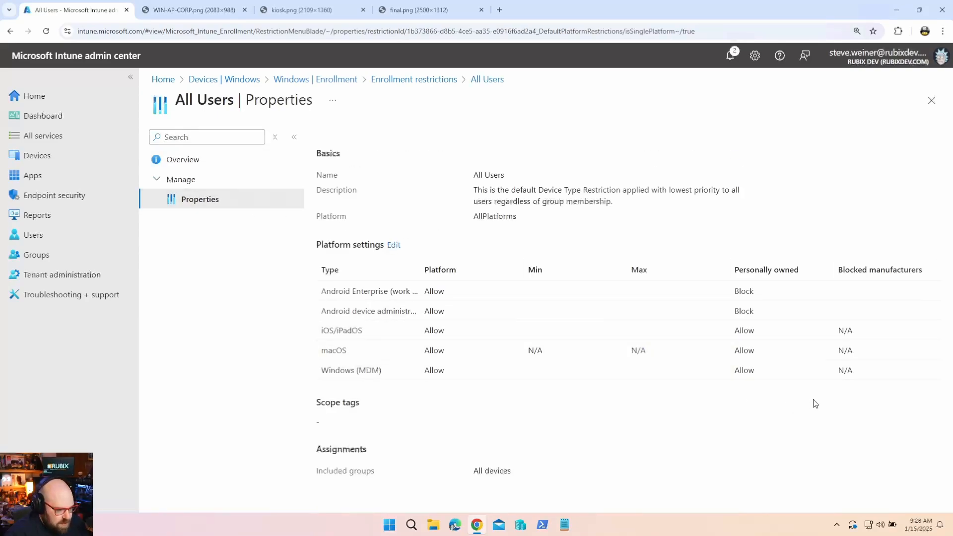
pyautogui.moveTo(780, 373); pyautogui.dragTo(726, 374)
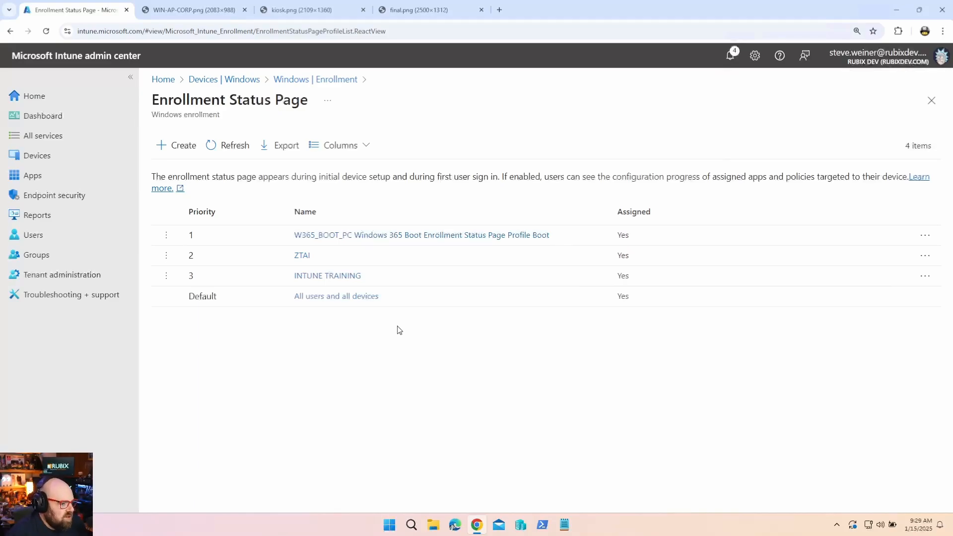
# Start a new Enrollment Status Page profile with a name beginning 'M36'.
pyautogui.click(176, 150)
pyautogui.click(358, 173)
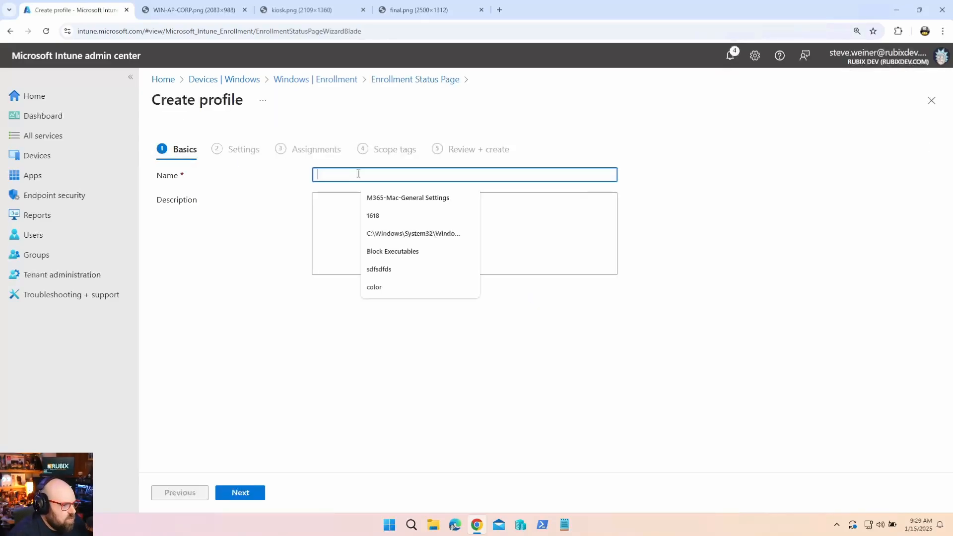
pyautogui.write('M365')
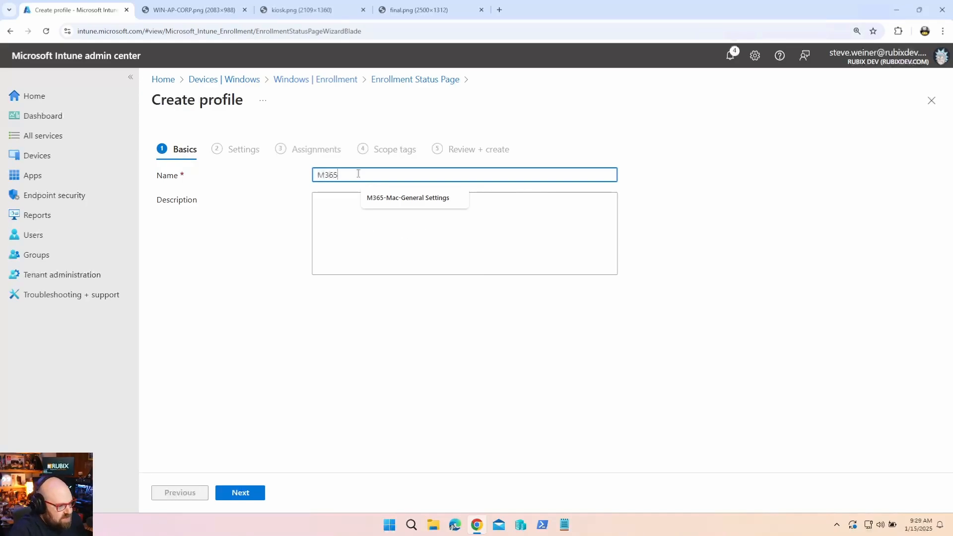
pyautogui.click(258, 494)
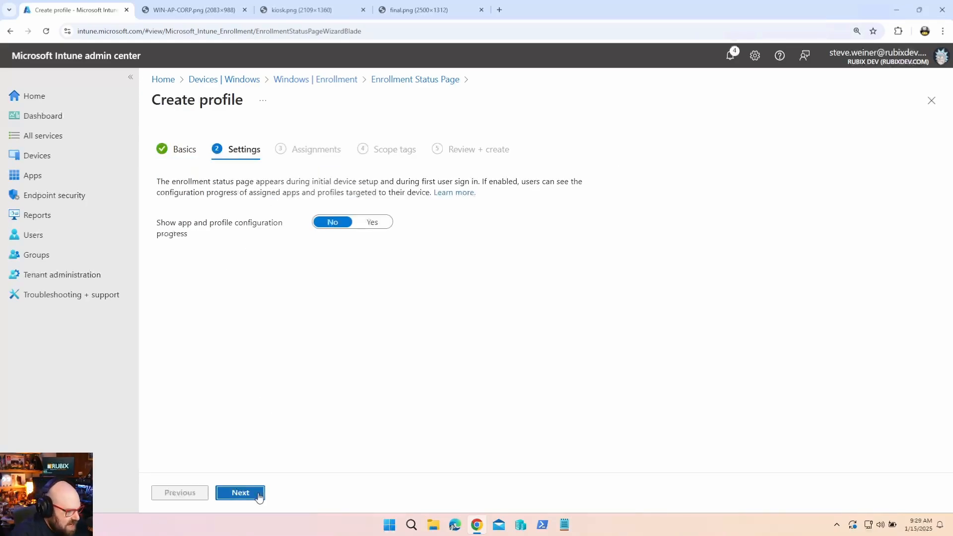
# Show configuration progress, allow reset on installation error, and block device use only for selected apps.
pyautogui.click(378, 224)
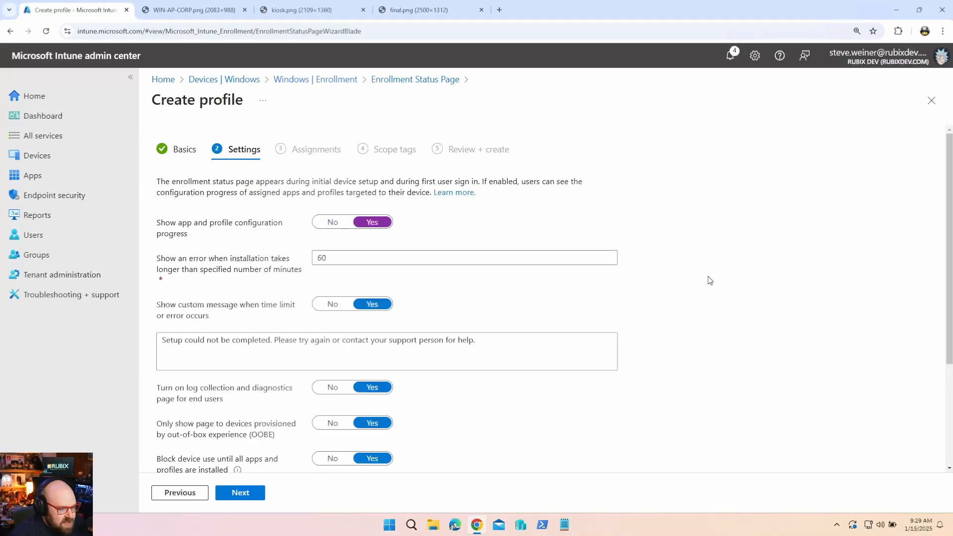
pyautogui.scroll(-2, 318, 157)
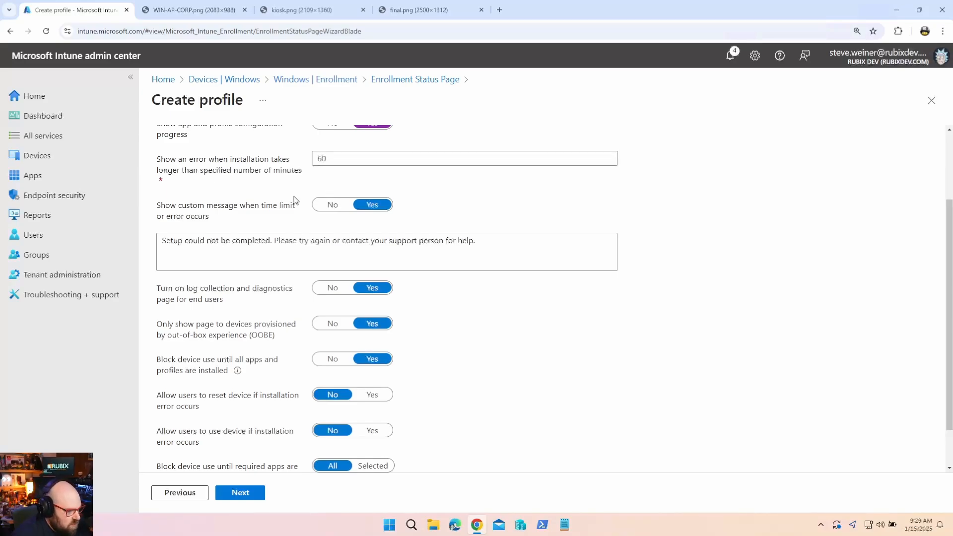
pyautogui.scroll(-1, 417, 394)
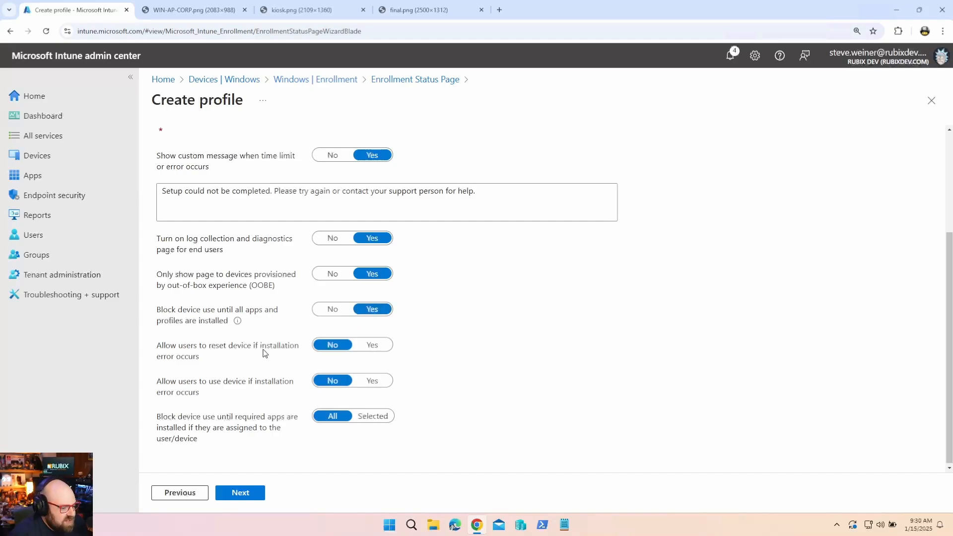
pyautogui.click(386, 352)
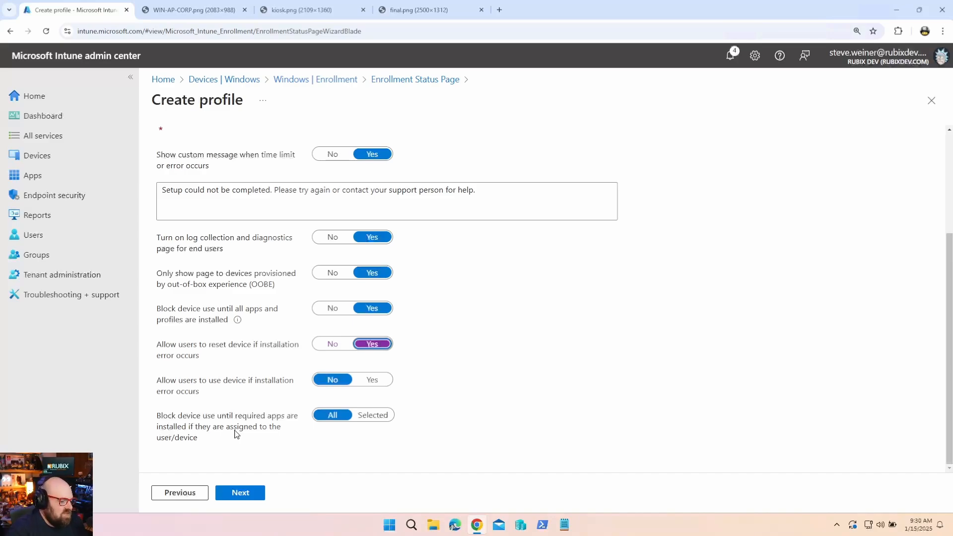
pyautogui.click(377, 416)
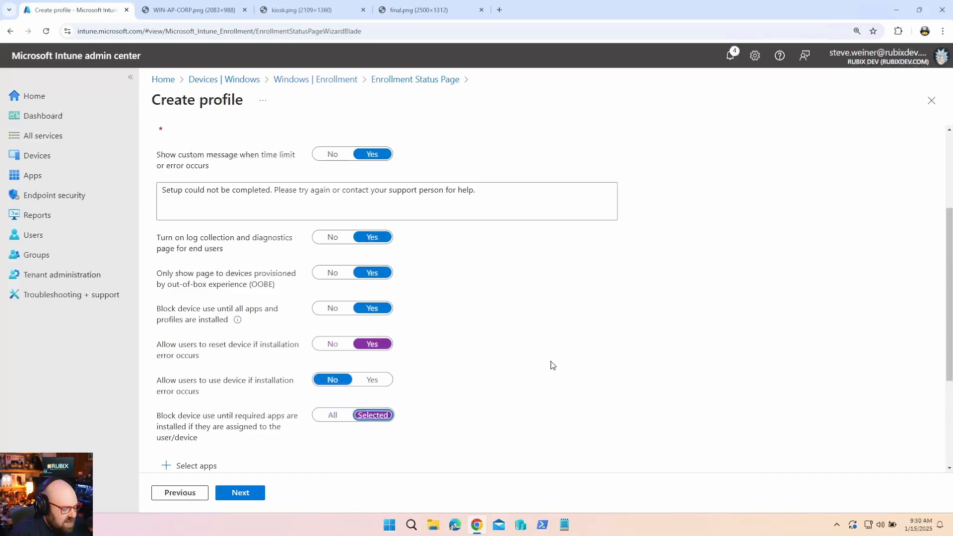
pyautogui.scroll(-3, 553, 365)
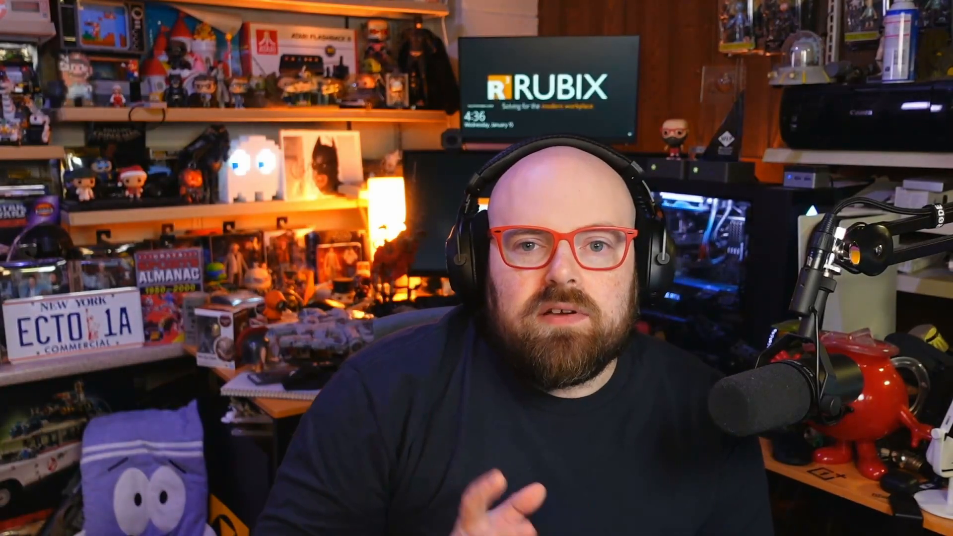
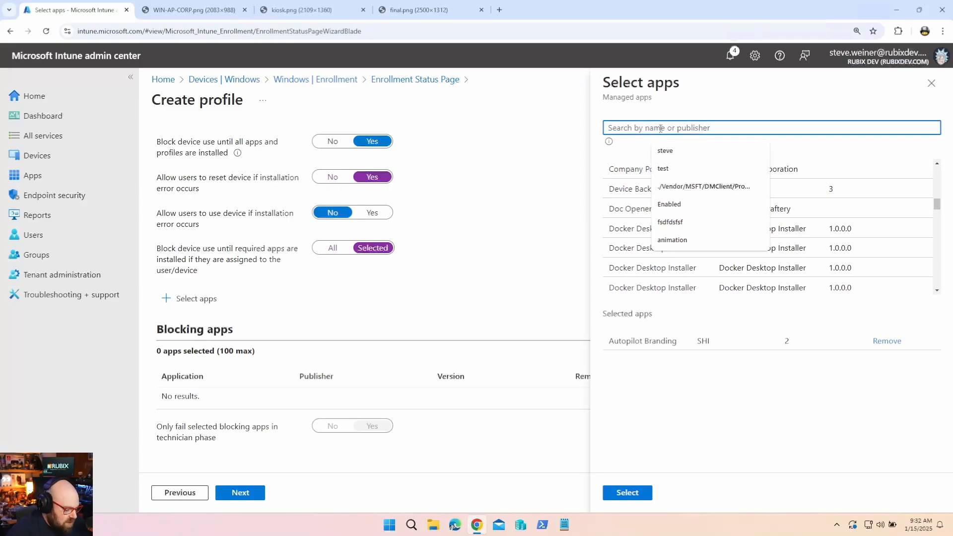
# Search 'Comp' and add Company Portal to the selected blocking apps.
pyautogui.write('Comp')
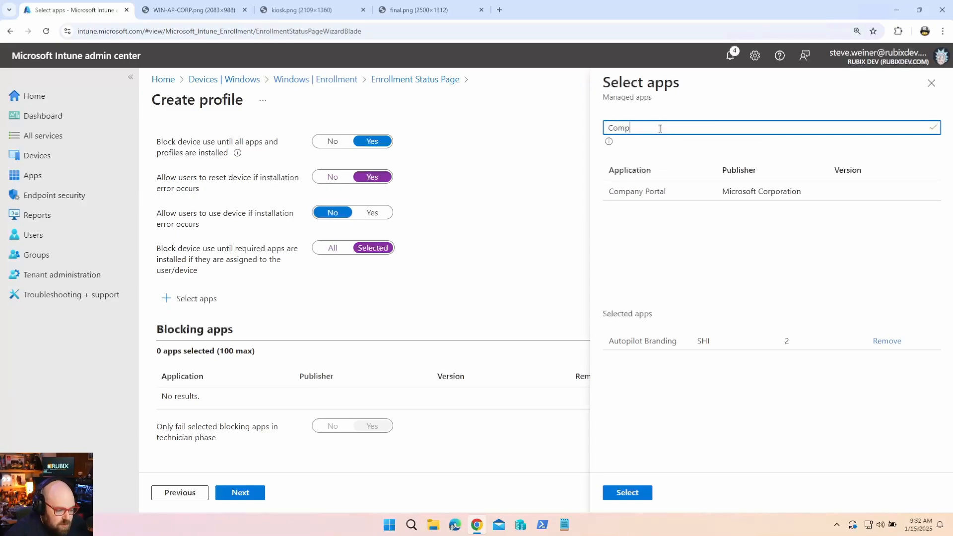
pyautogui.click(668, 193)
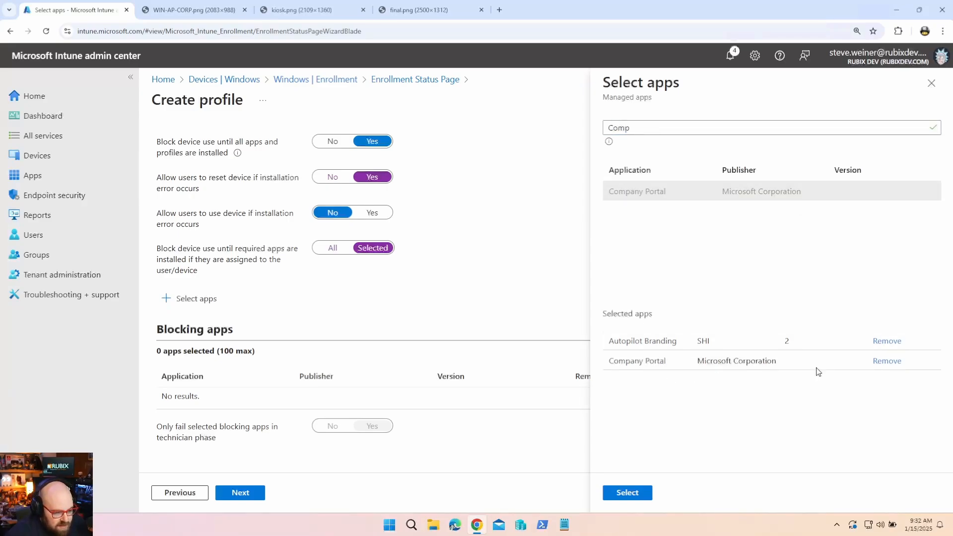
pyautogui.click(691, 129)
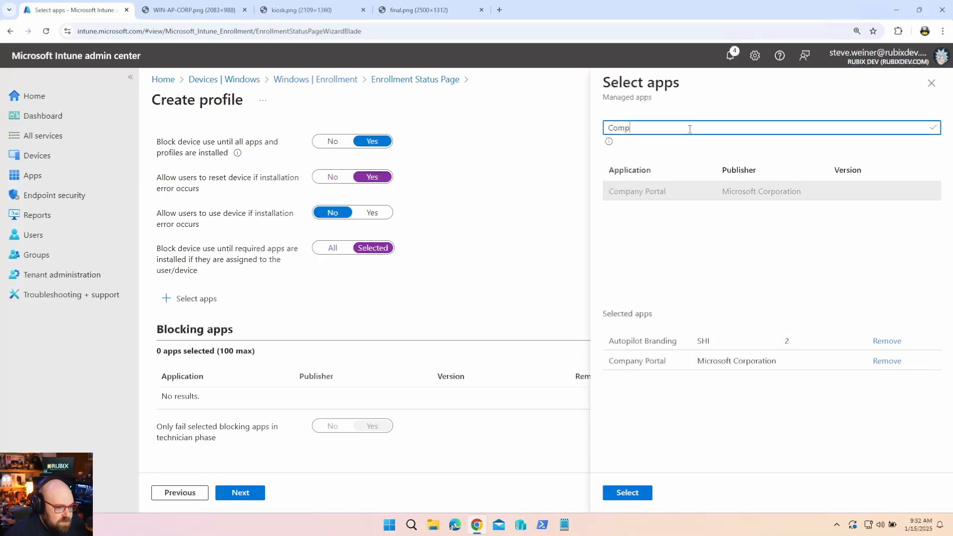
# Search the managed apps for 'office', then 'm365', then 'microsoft'.
pyautogui.hotkey('ctrl', 'a')
pyautogui.write('offi')
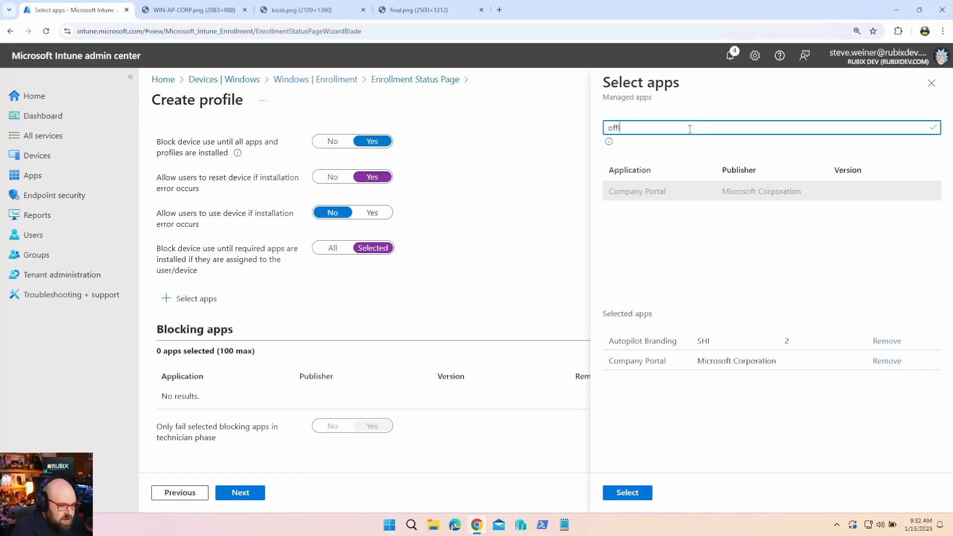
pyautogui.write('ce')
pyautogui.hotkey('ctrl', 'a')
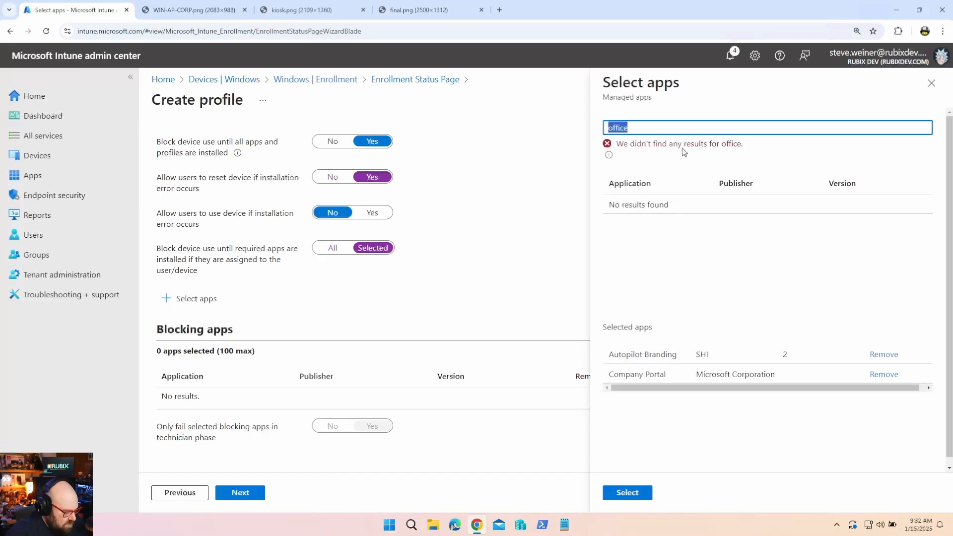
pyautogui.write('m365')
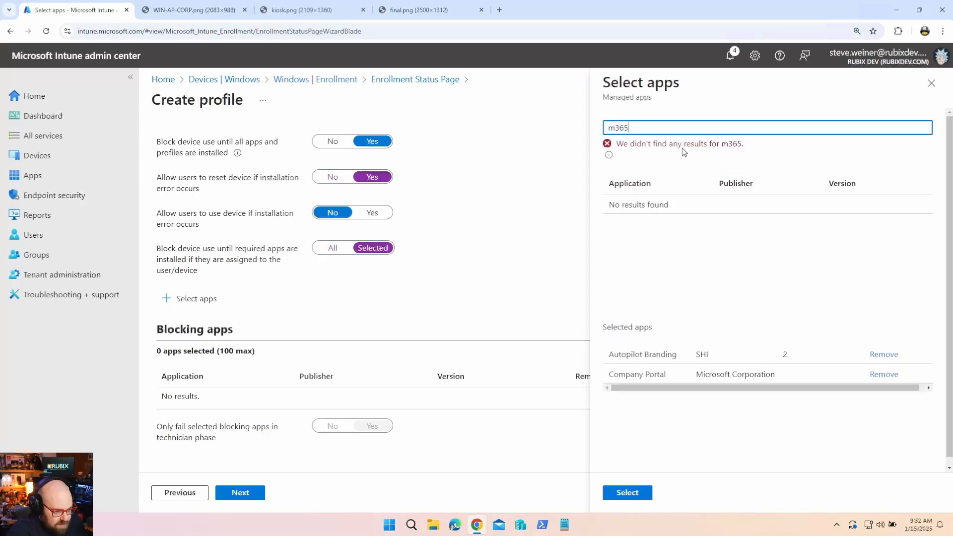
pyautogui.hotkey('ctrl', 'a')
pyautogui.write('microsoft')
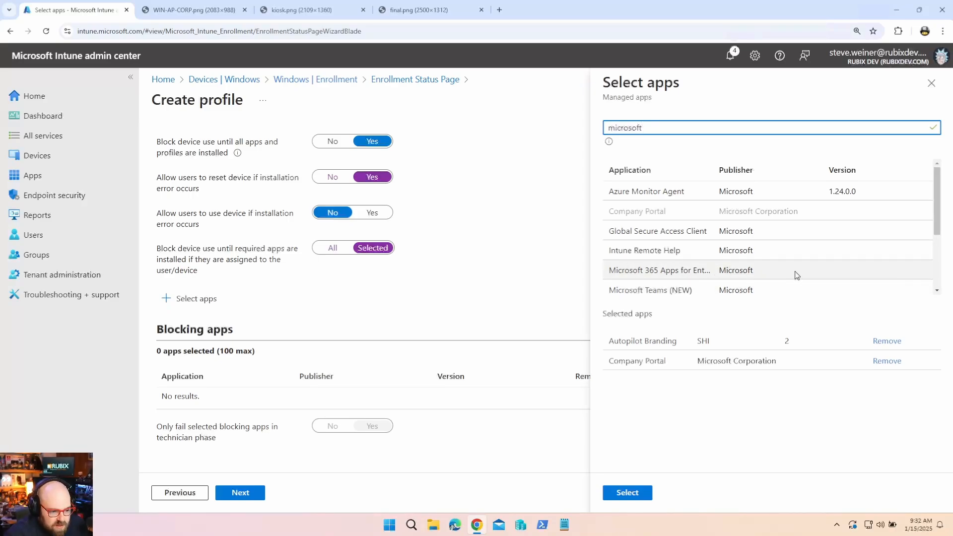
# Clear the search and browse the full app list.
pyautogui.scroll(-2, 756, 276)
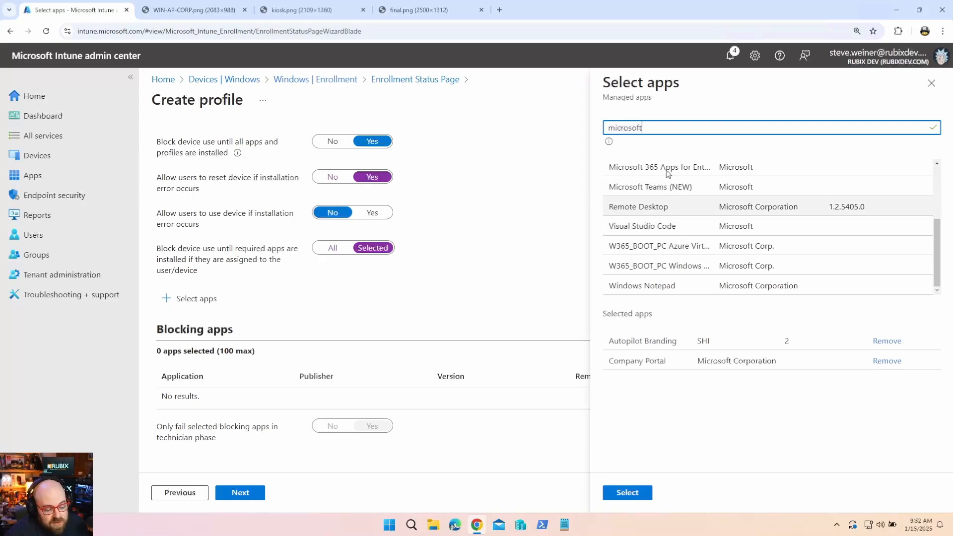
pyautogui.doubleClick(665, 132)
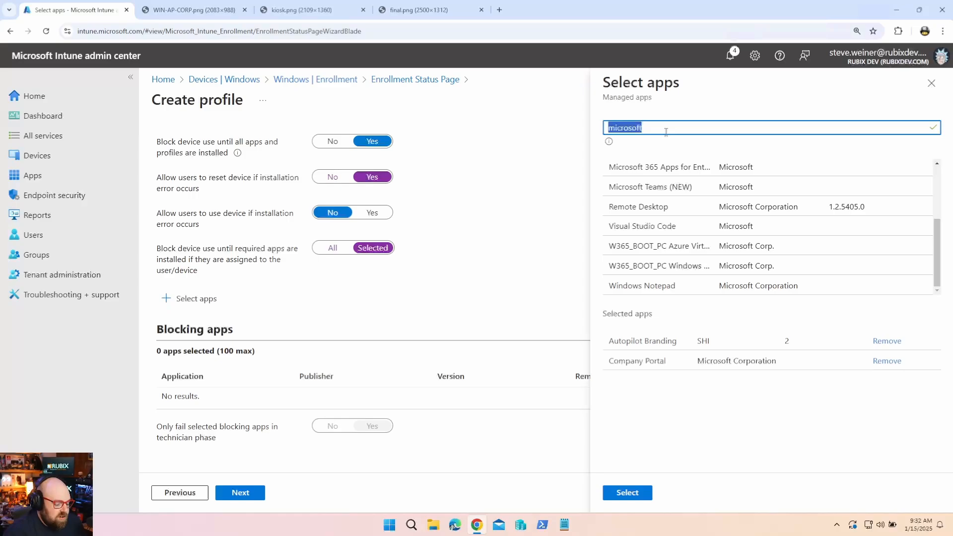
pyautogui.press('BackSpace')
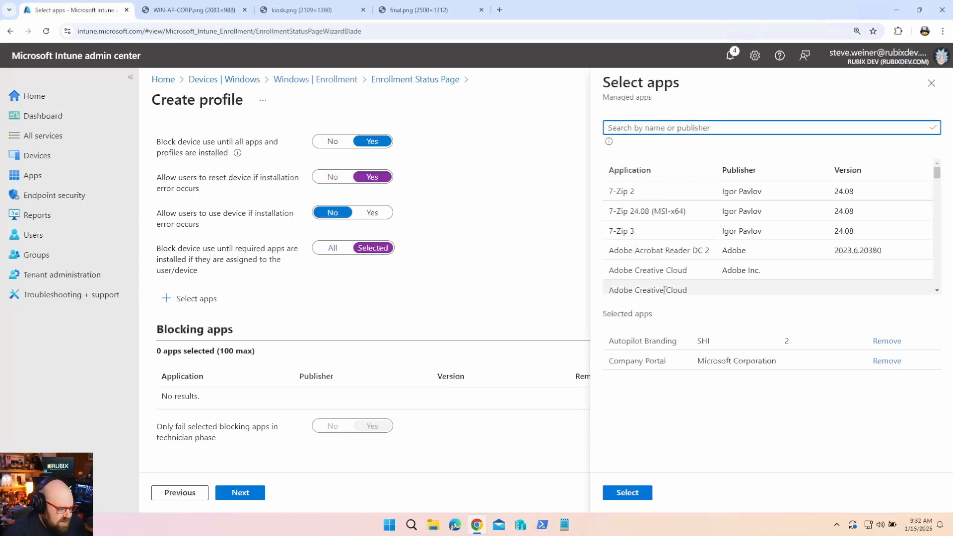
pyautogui.scroll(-3, 661, 281)
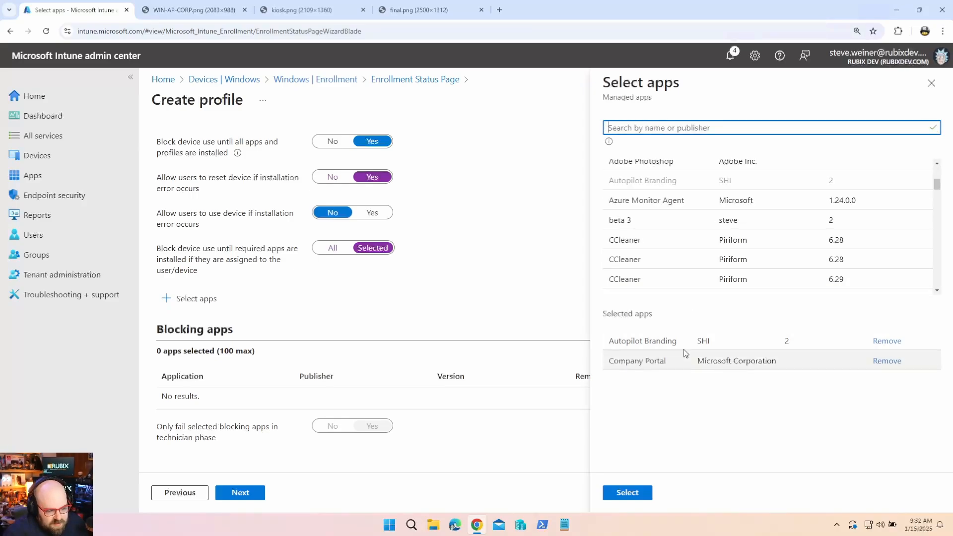
pyautogui.scroll(-1, 677, 284)
pyautogui.scroll(-1, 678, 284)
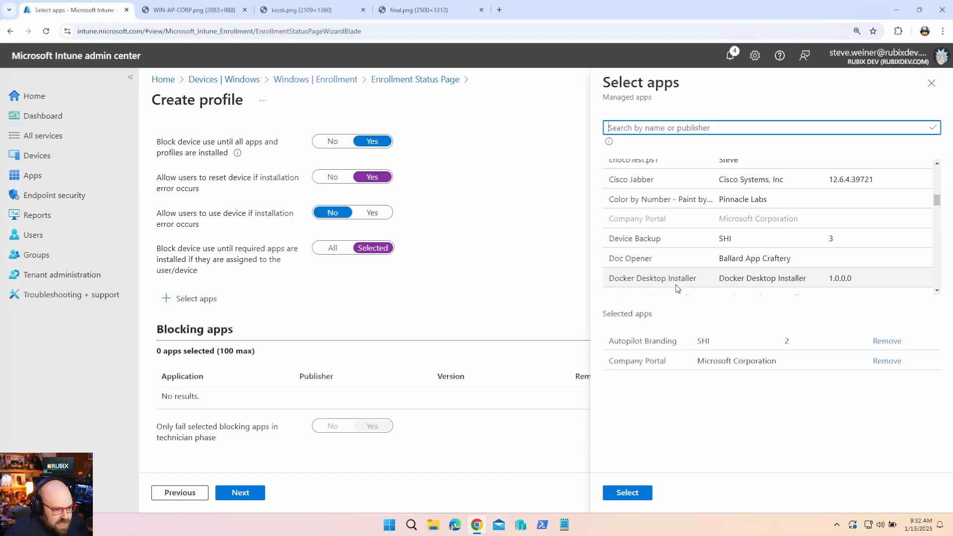
pyautogui.scroll(-2, 674, 285)
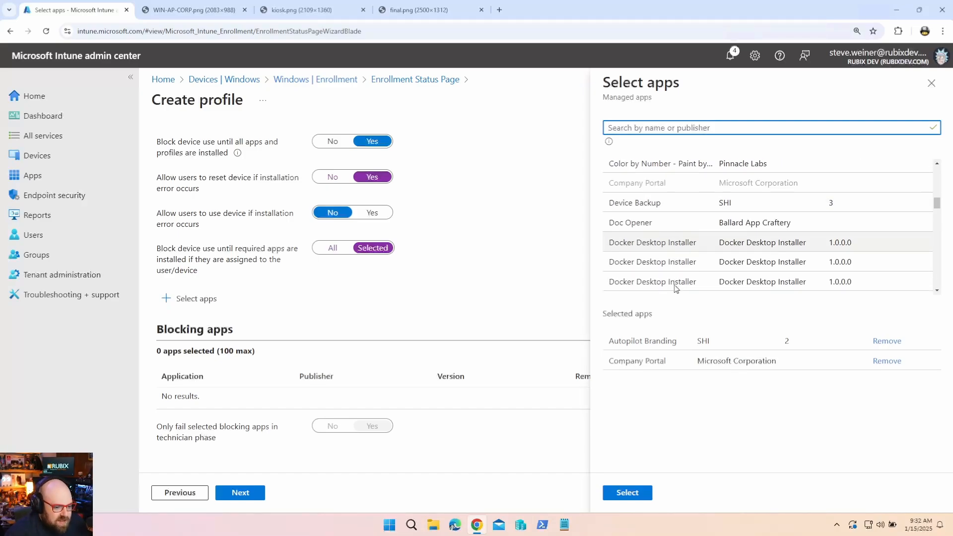
pyautogui.scroll(-5, 673, 284)
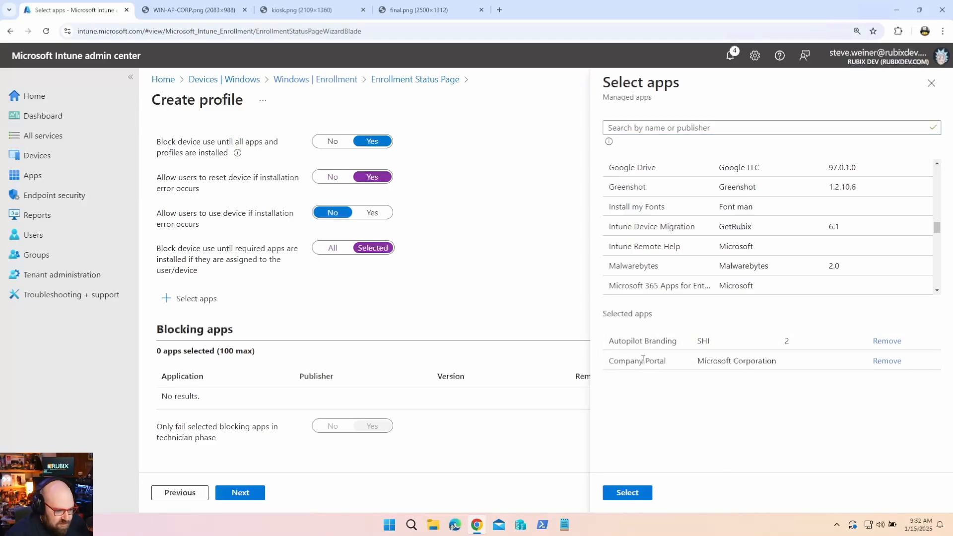
# Confirm both blocking apps and set technician-phase-only failure to No.
pyautogui.click(626, 493)
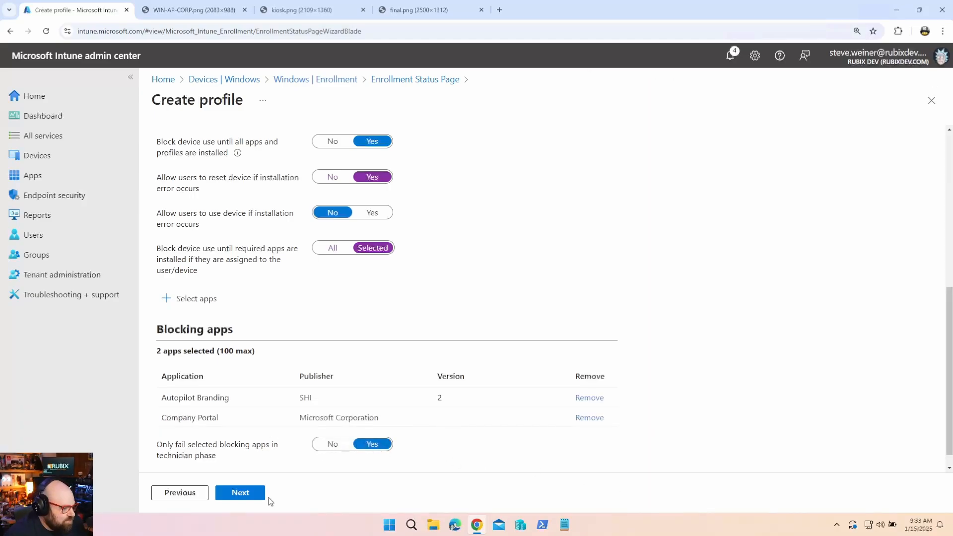
pyautogui.click(332, 448)
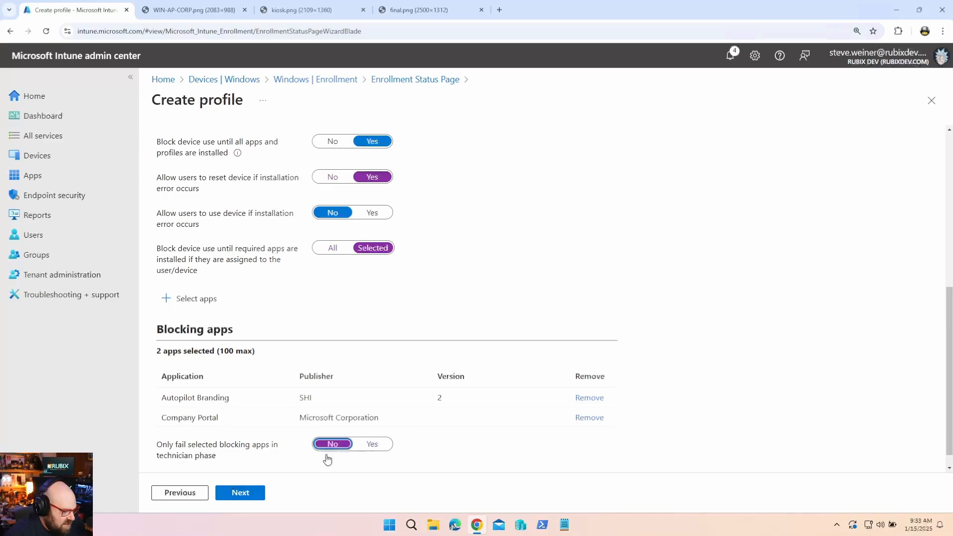
pyautogui.click(240, 493)
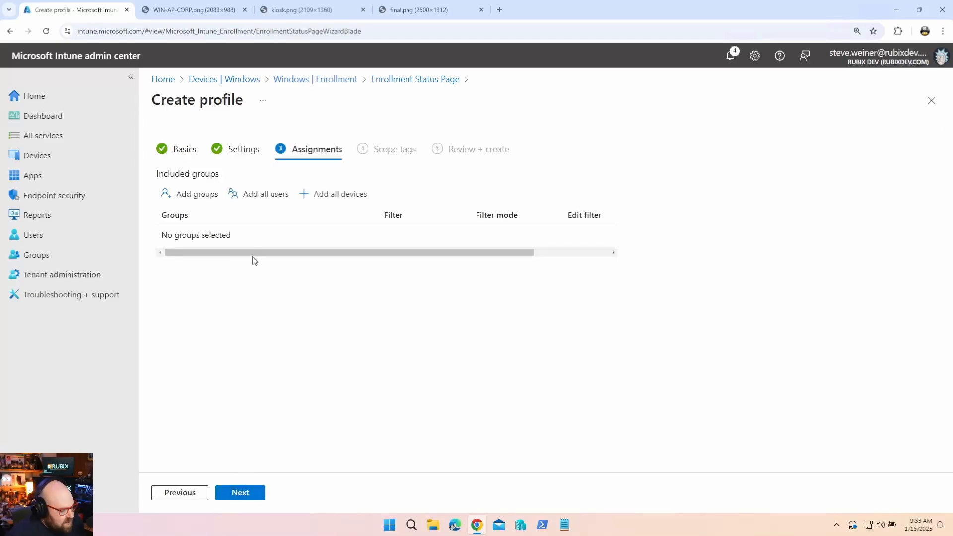
# Include the M365 Devices group in the profile's assignments and continue.
pyautogui.click(189, 195)
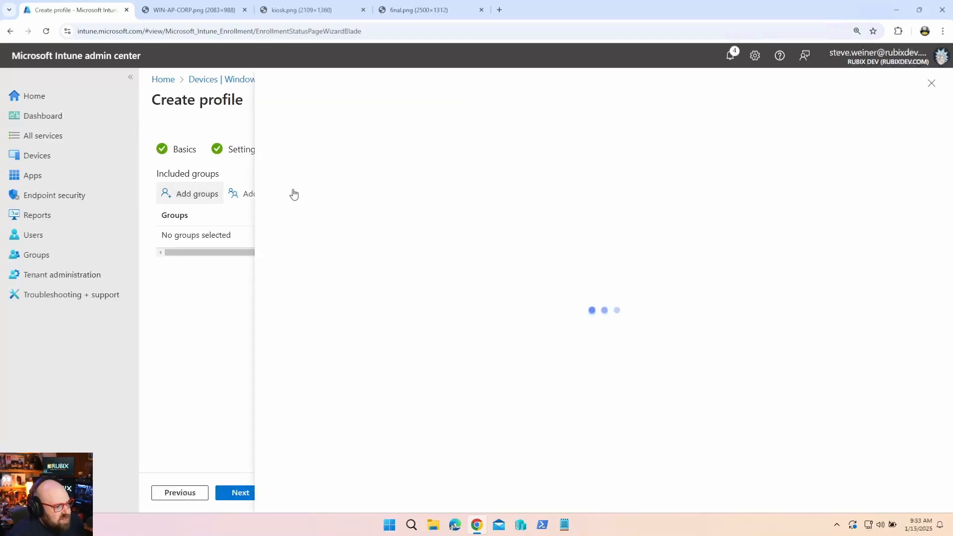
pyautogui.click(371, 180)
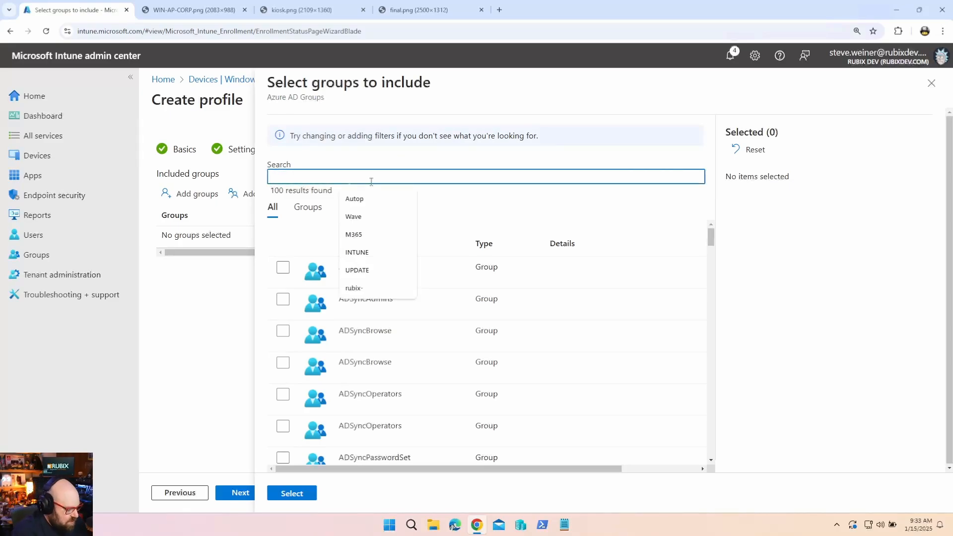
pyautogui.write('M365 devices')
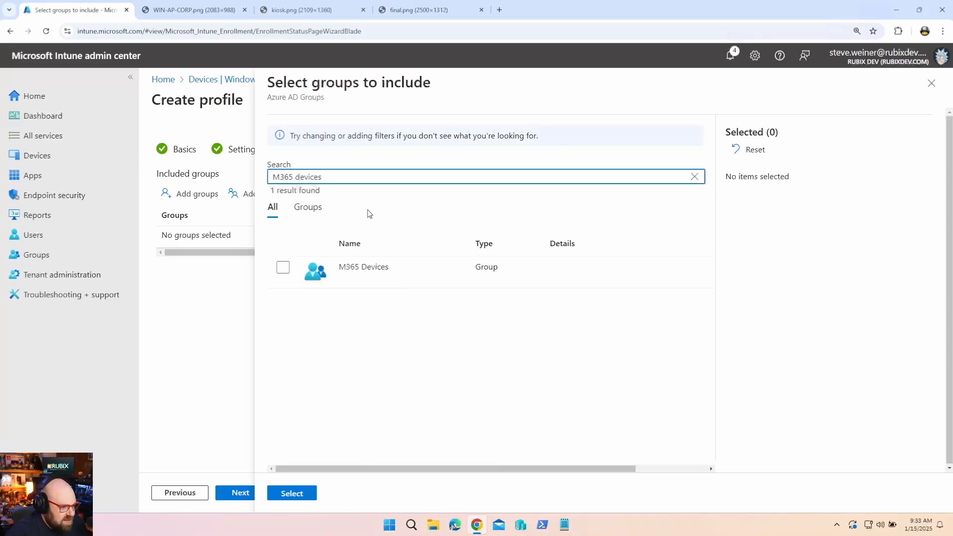
pyautogui.click(283, 271)
pyautogui.click(292, 493)
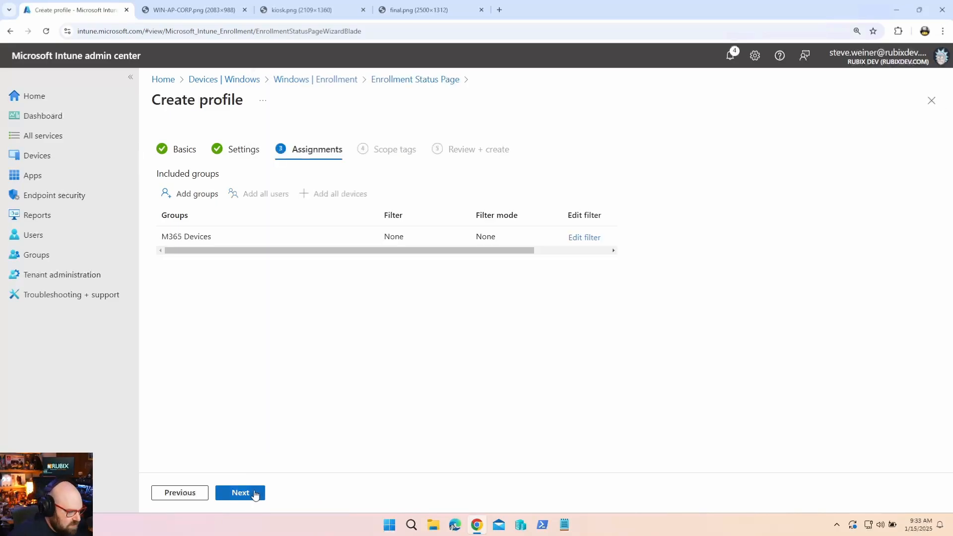
pyautogui.click(240, 493)
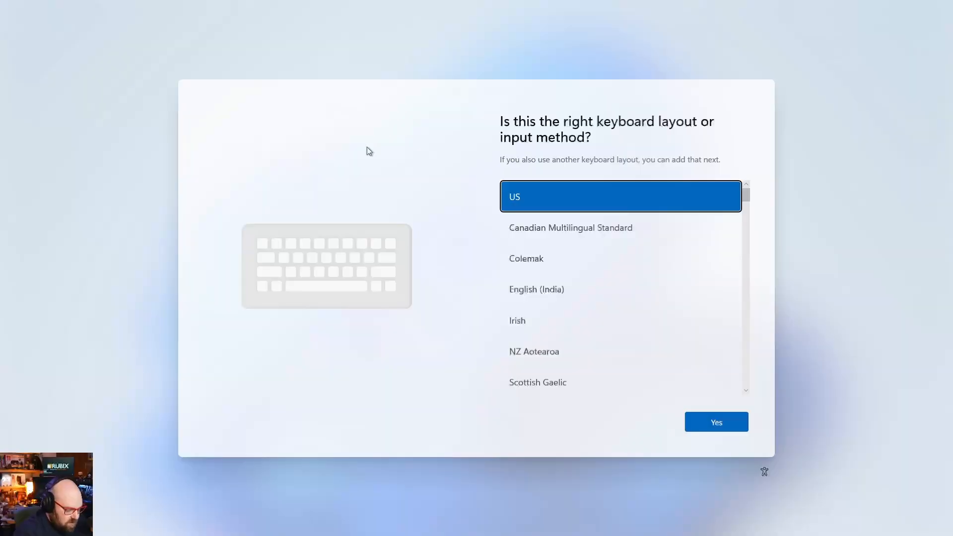
pyautogui.hotkey('shift', 'F10')
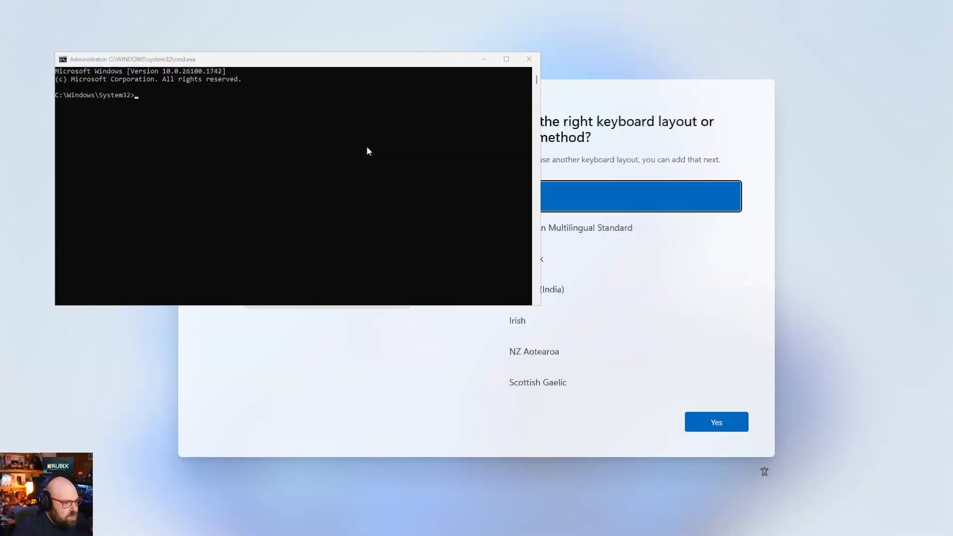
pyautogui.click(301, 181)
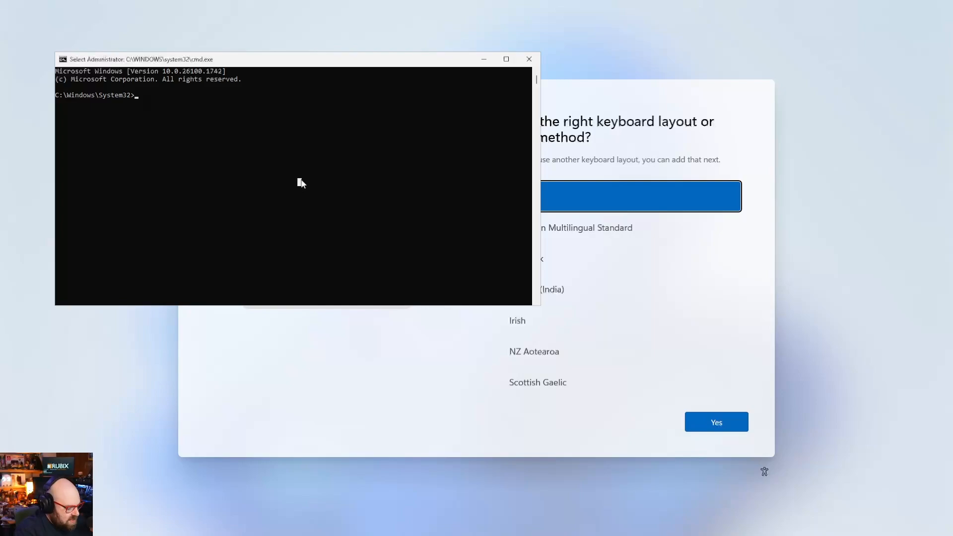
pyautogui.write('winver')
pyautogui.press('Return')
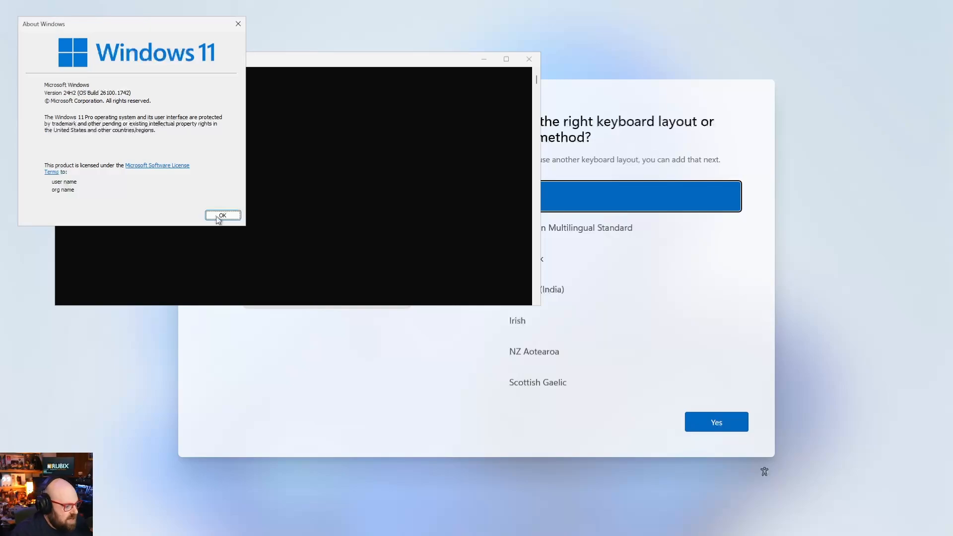
pyautogui.click(218, 215)
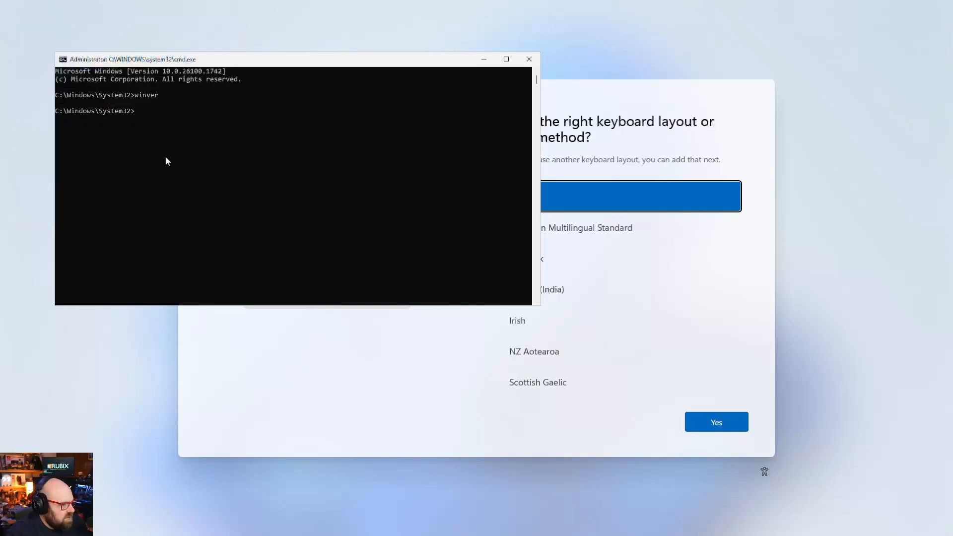
pyautogui.click(528, 59)
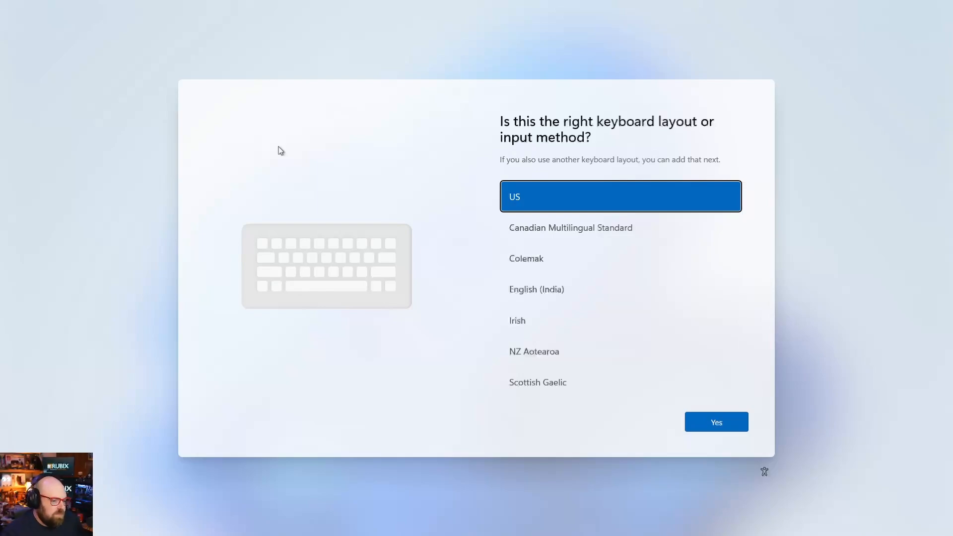
# Accept US as the keyboard layout and skip adding a second layout.
pyautogui.click(719, 422)
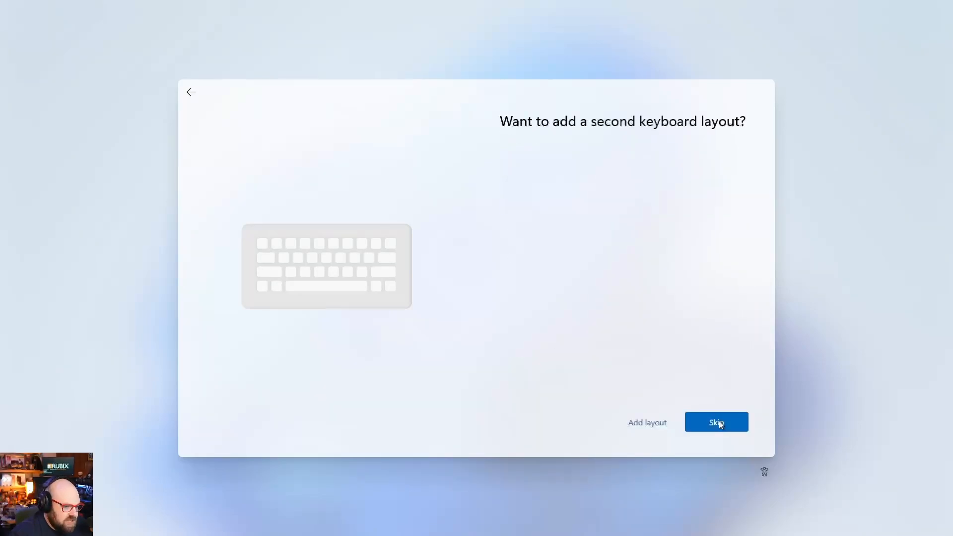
pyautogui.click(719, 422)
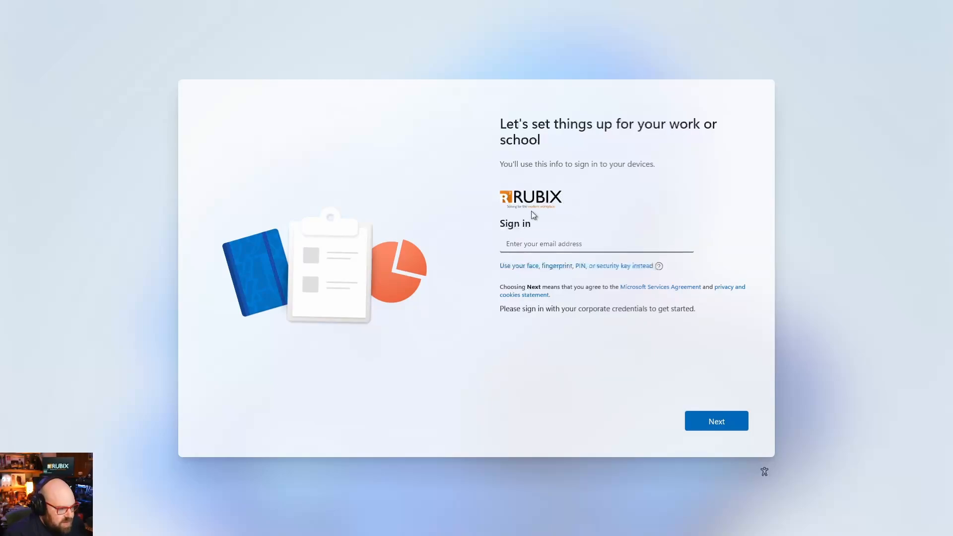
pyautogui.click(423, 243)
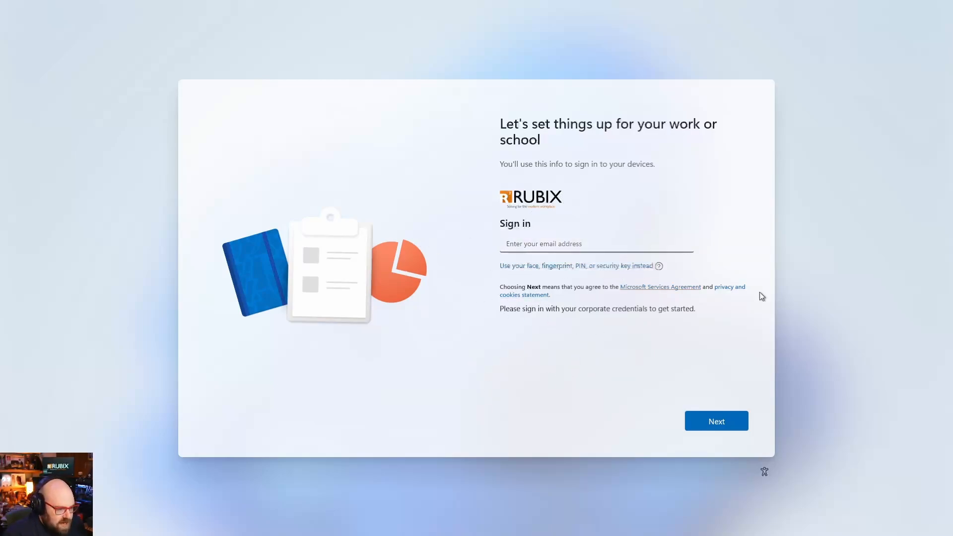
# Enter the work account email address and password to sign in.
pyautogui.click(569, 239)
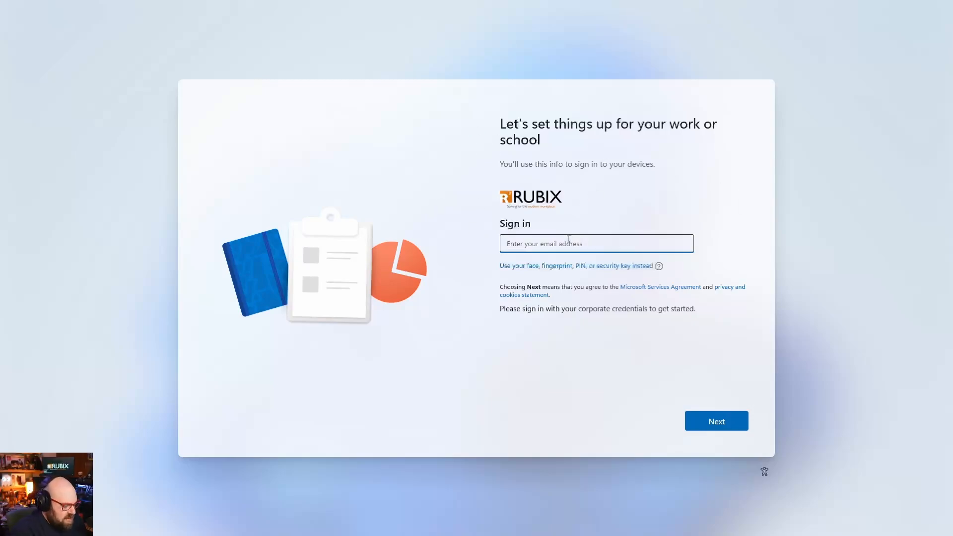
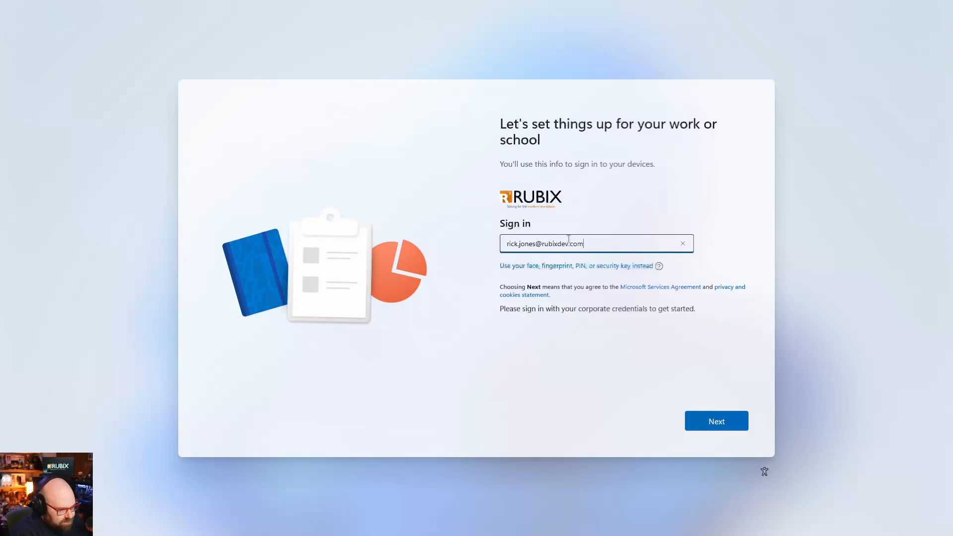
pyautogui.press('Return')
pyautogui.write('•')
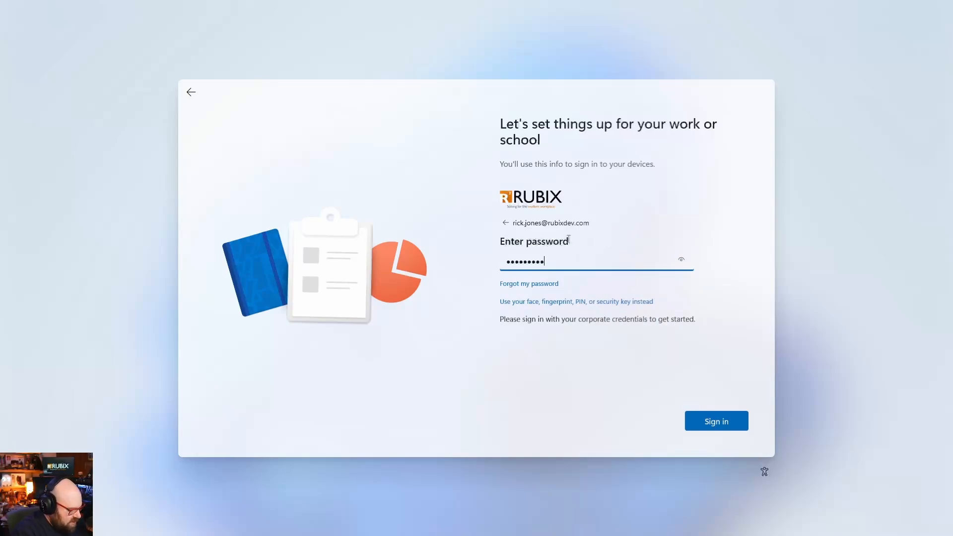
pyautogui.press('Return')
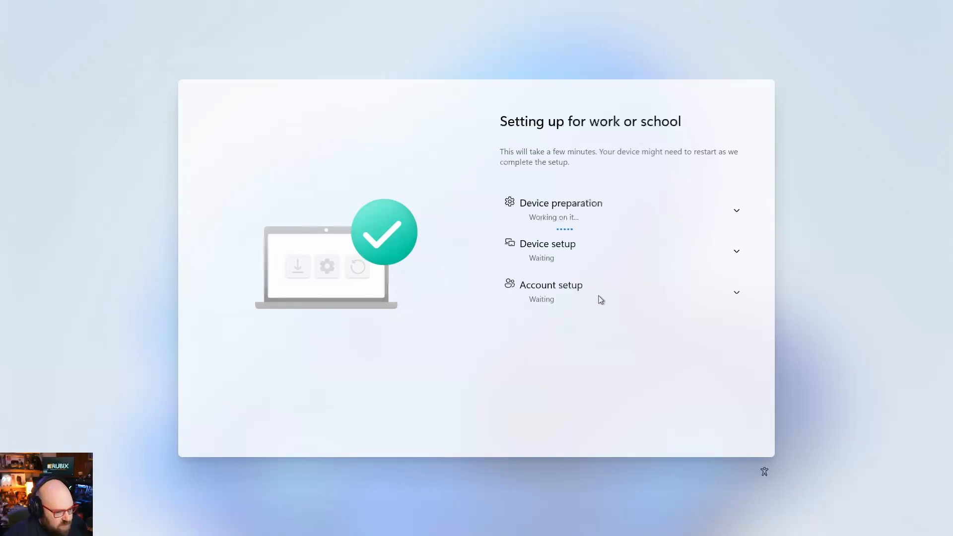
# Expand the Device preparation and Device setup details and watch progress until Windows Hello appears.
pyautogui.click(734, 210)
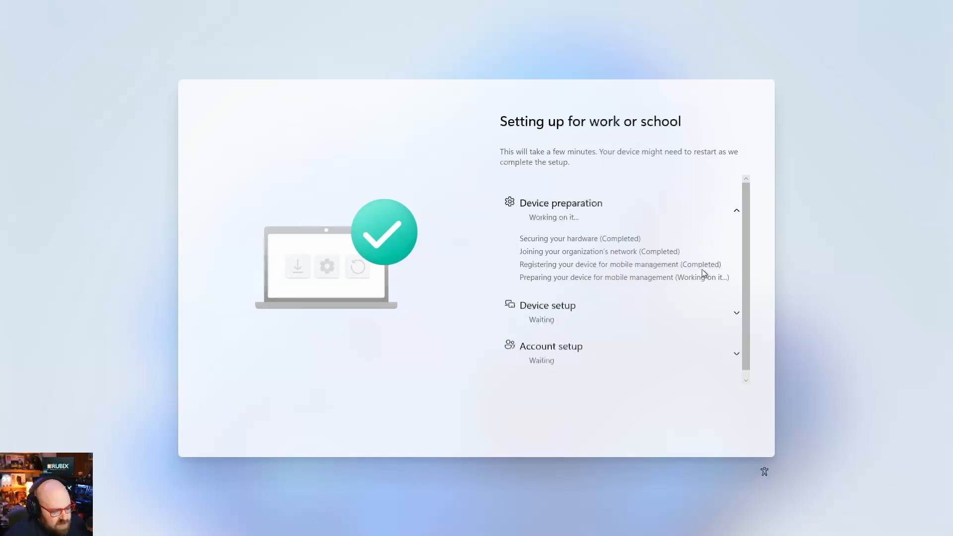
pyautogui.scroll(-1, 615, 266)
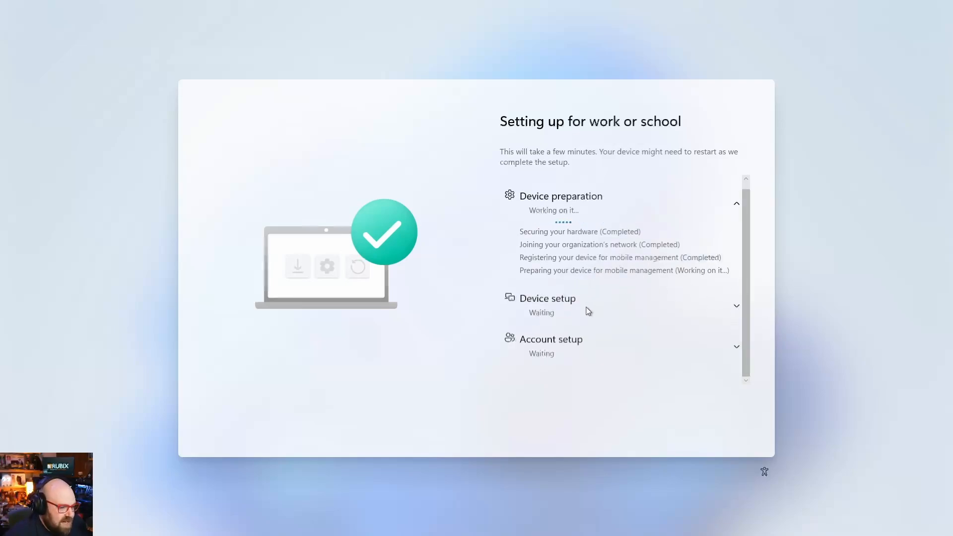
pyautogui.click(738, 307)
pyautogui.scroll(-1, 601, 231)
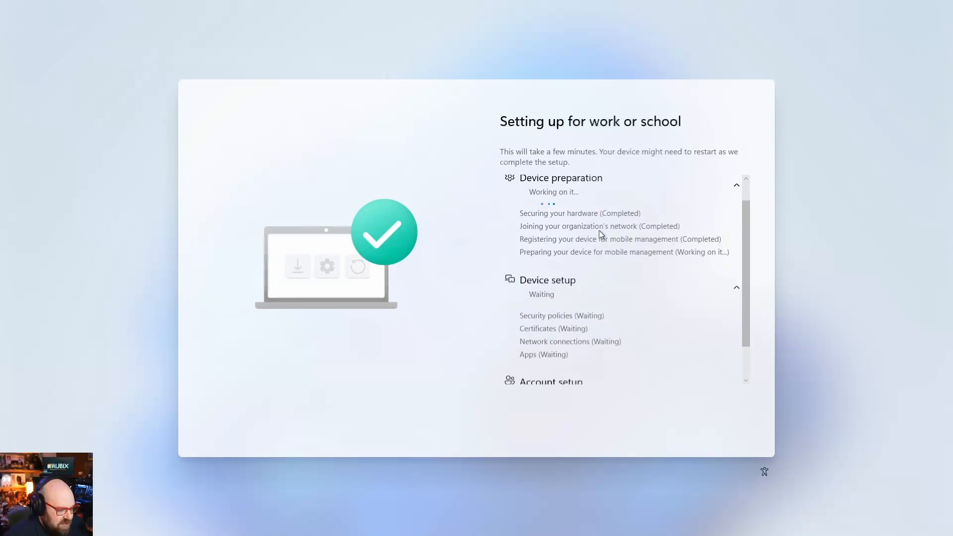
pyautogui.scroll(1, 638, 297)
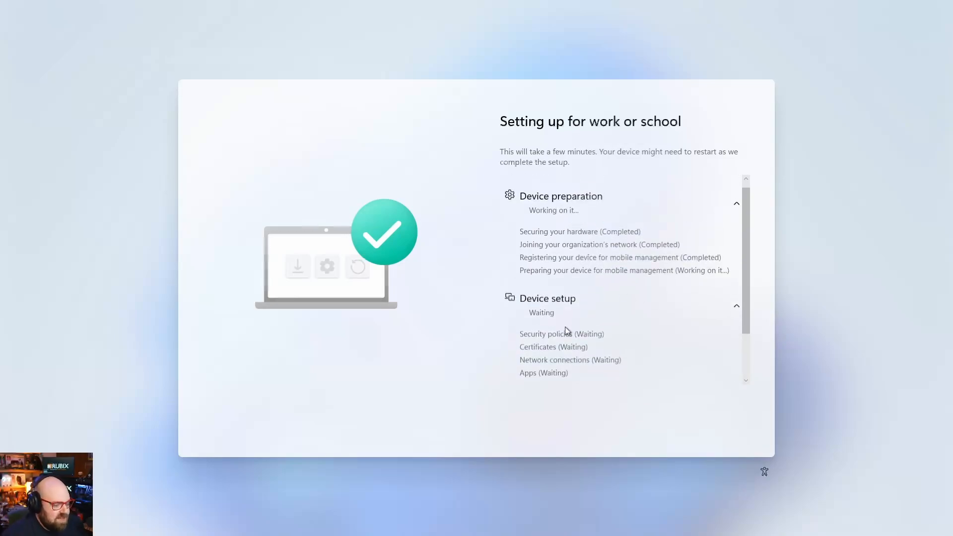
pyautogui.scroll(-1, 568, 332)
pyautogui.scroll(-1, 566, 323)
pyautogui.scroll(2, 565, 320)
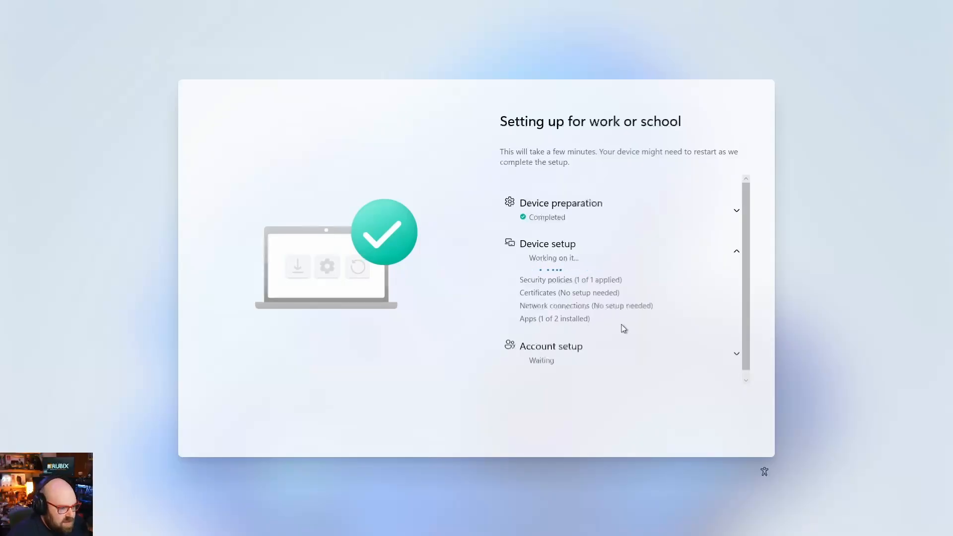
pyautogui.scroll(-1, 609, 323)
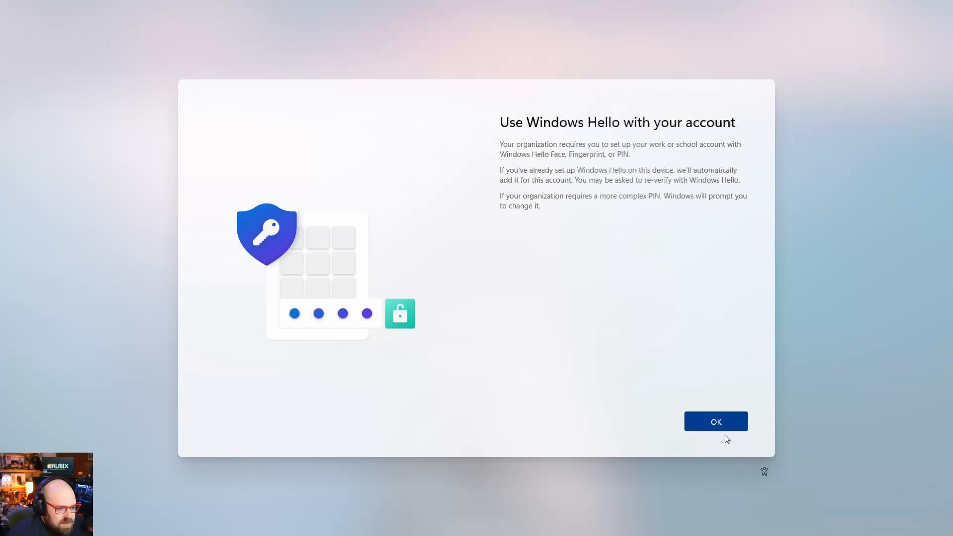
# Acknowledge Windows Hello, verify with the texted code, and create the PIN to reach the desktop.
pyautogui.click(715, 423)
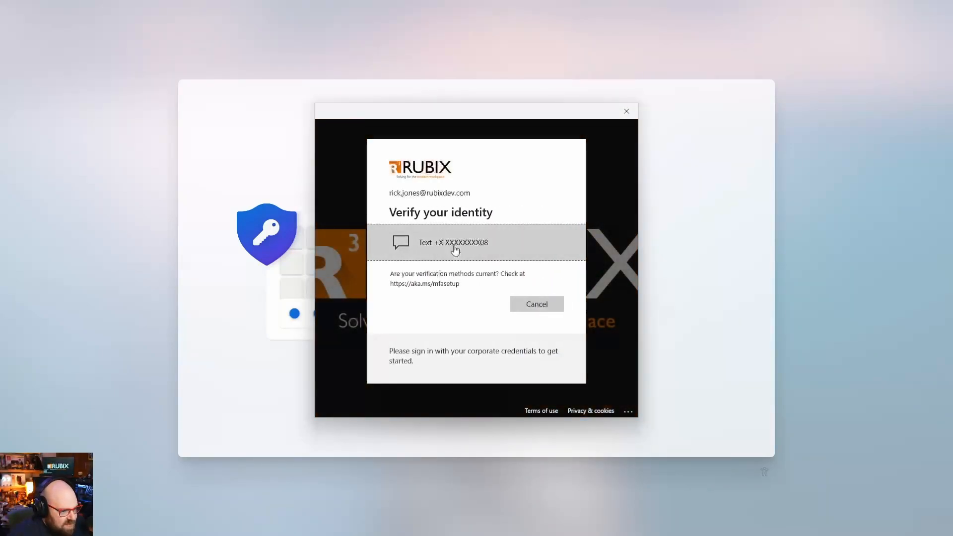
pyautogui.click(455, 247)
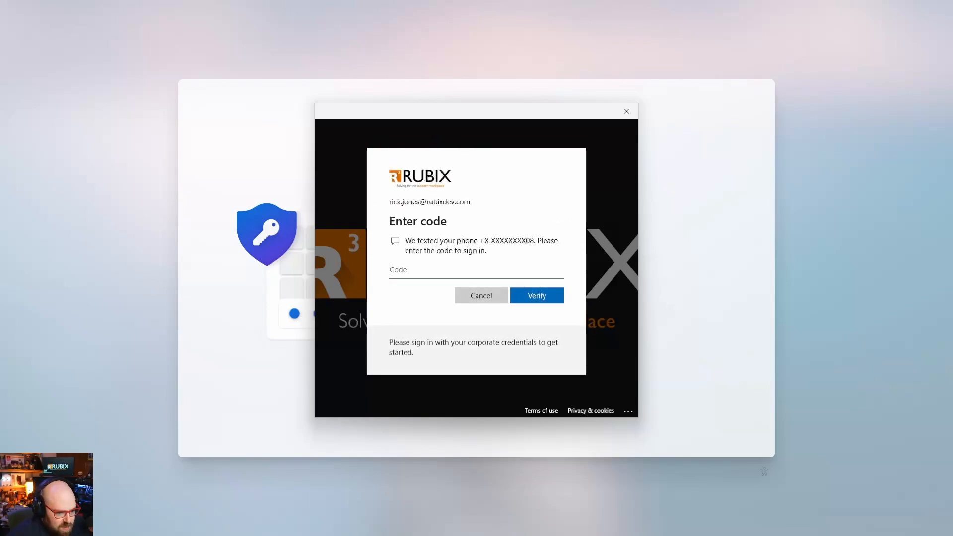
pyautogui.hotkey('ctrl', 'v')
pyautogui.press('Return')
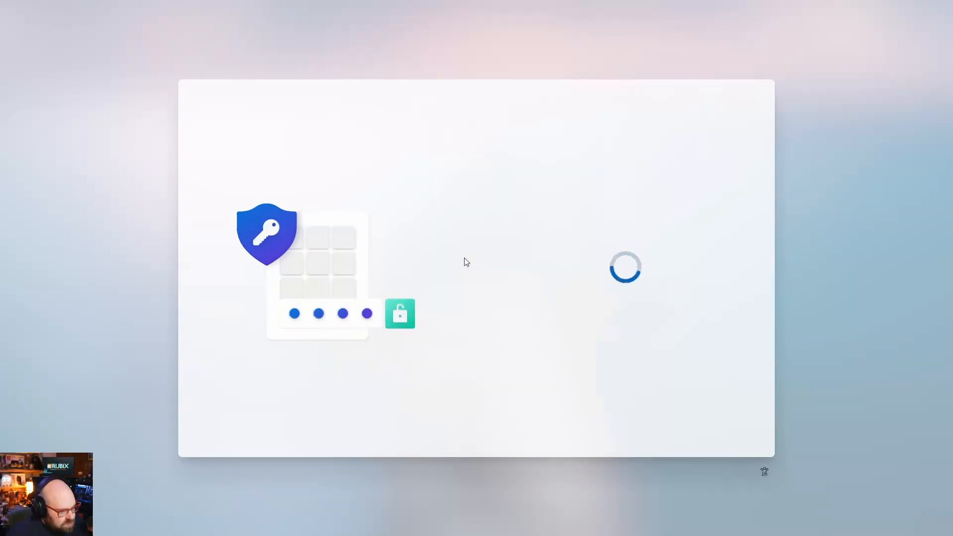
pyautogui.write('123456')
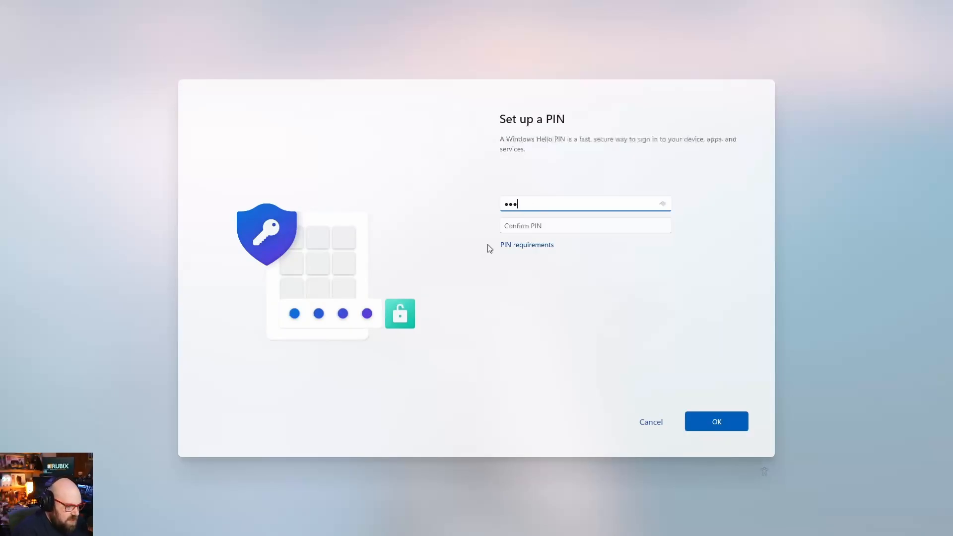
pyautogui.press('Return')
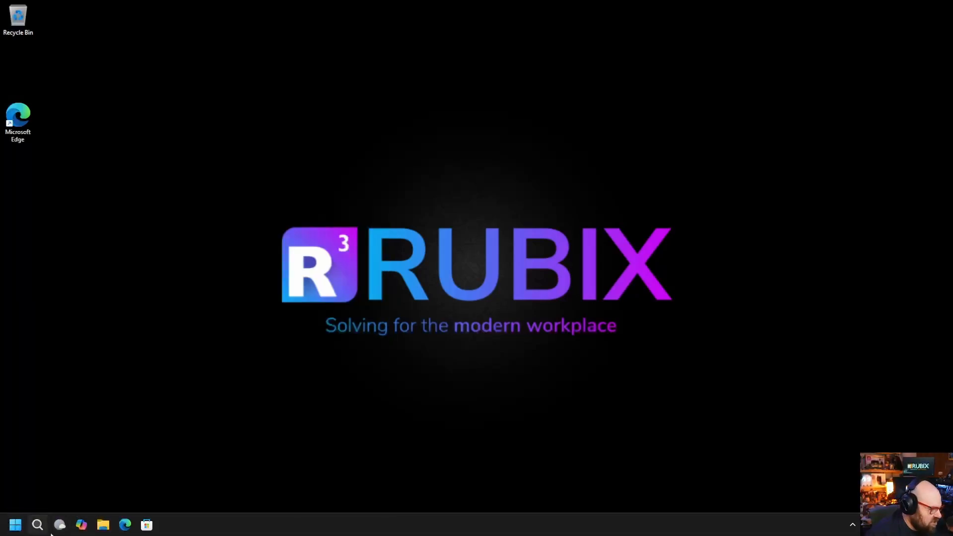
pyautogui.click(16, 528)
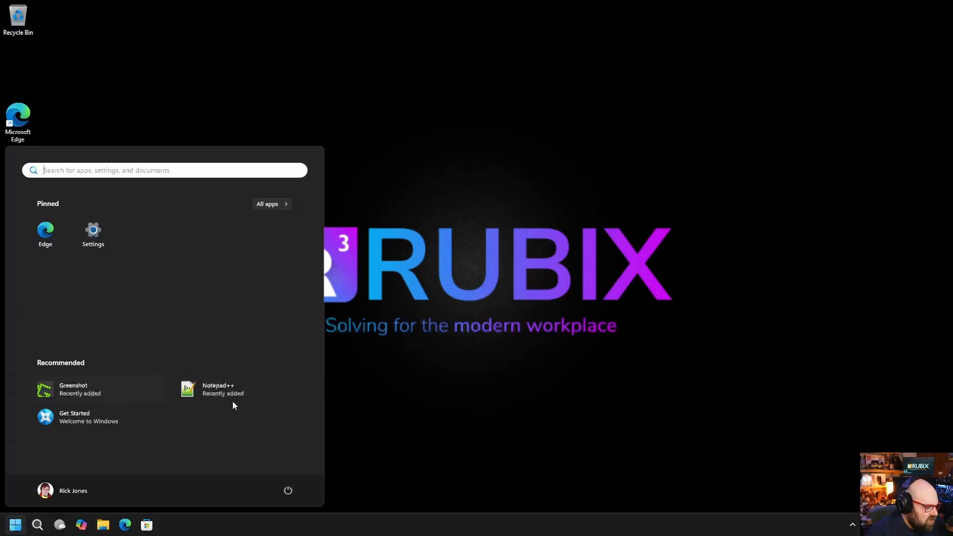
pyautogui.click(264, 204)
pyautogui.scroll(-10, 94, 316)
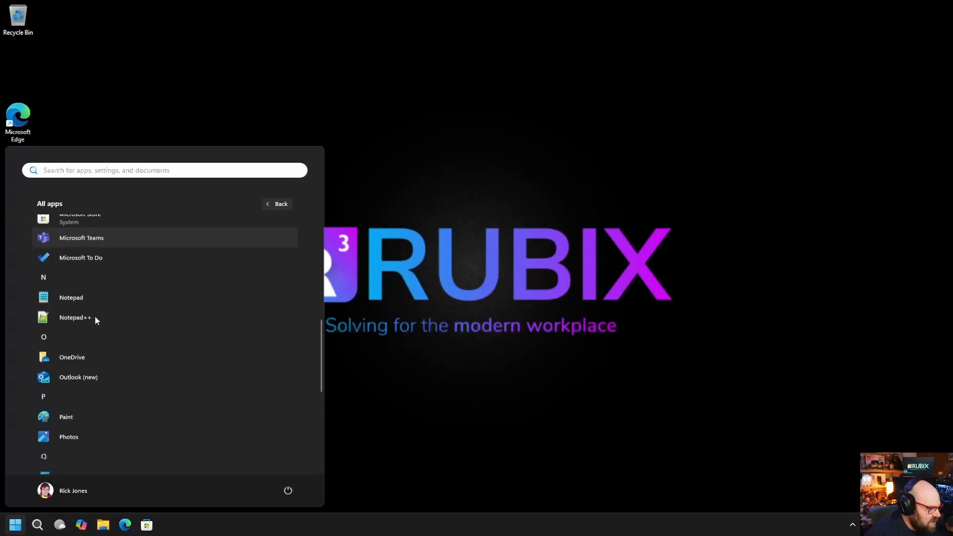
pyautogui.scroll(-5, 94, 317)
pyautogui.click(136, 286)
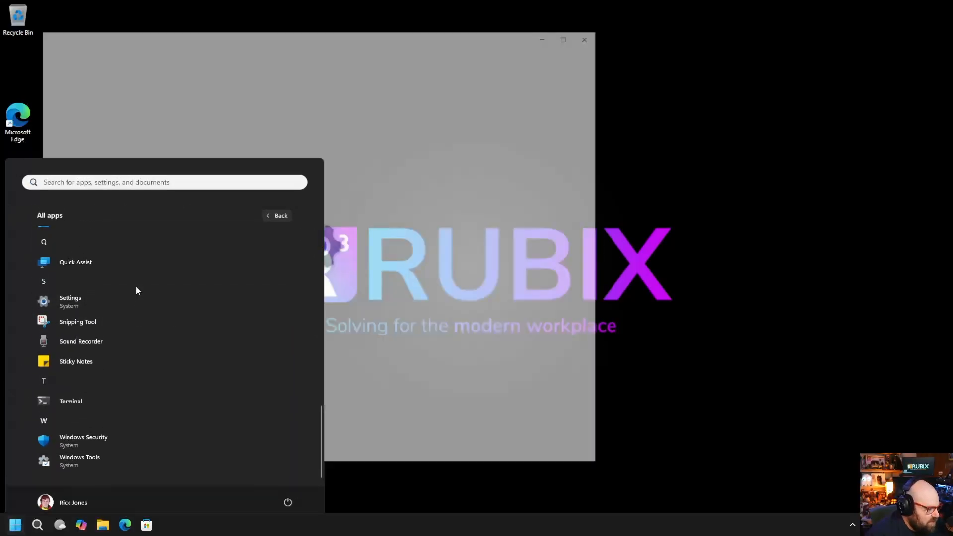
pyautogui.scroll(-3, 228, 439)
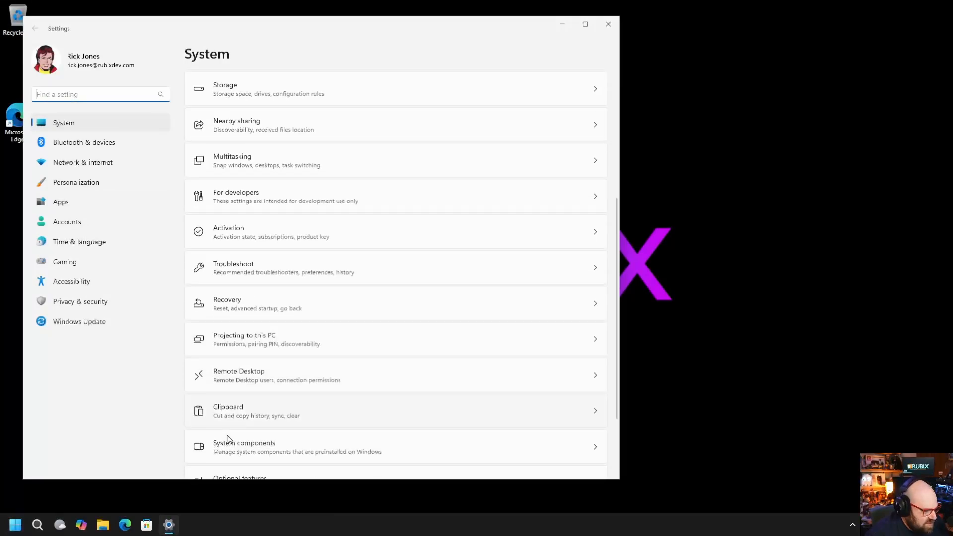
pyautogui.scroll(-2, 229, 447)
pyautogui.click(234, 454)
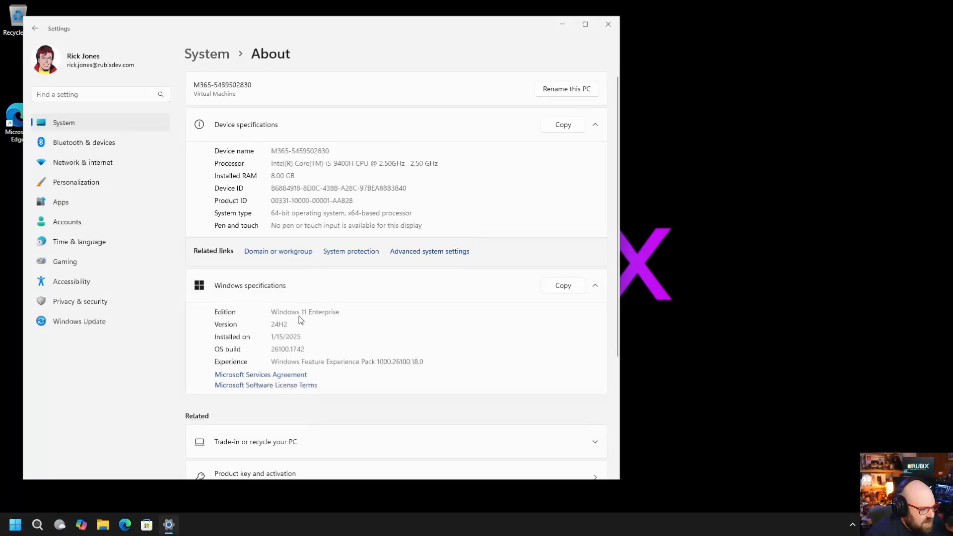
pyautogui.moveTo(344, 313); pyautogui.dragTo(265, 311)
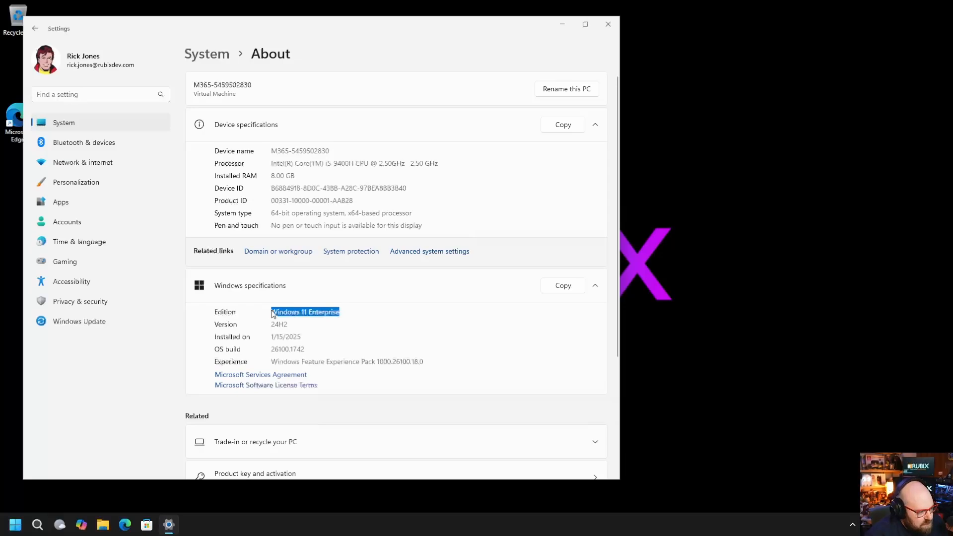
pyautogui.click(608, 25)
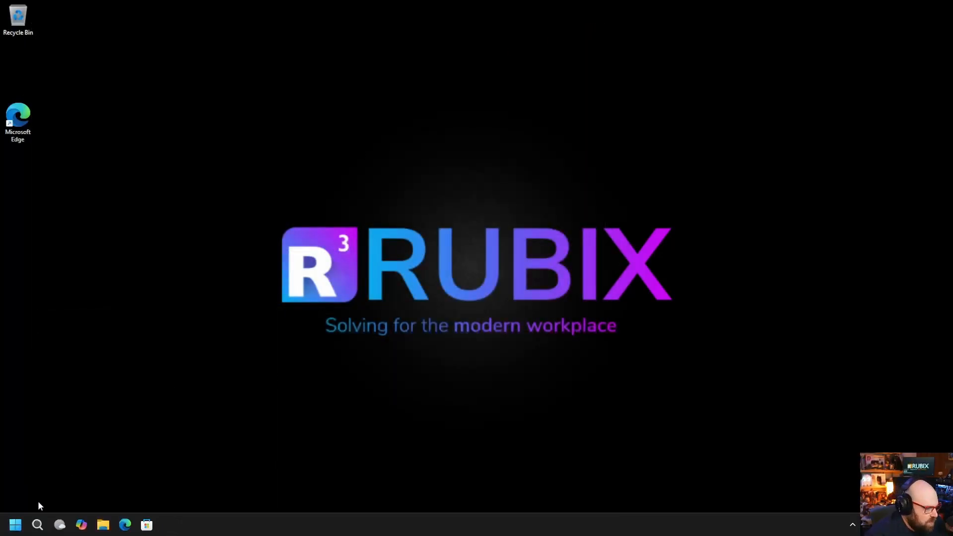
pyautogui.click(16, 525)
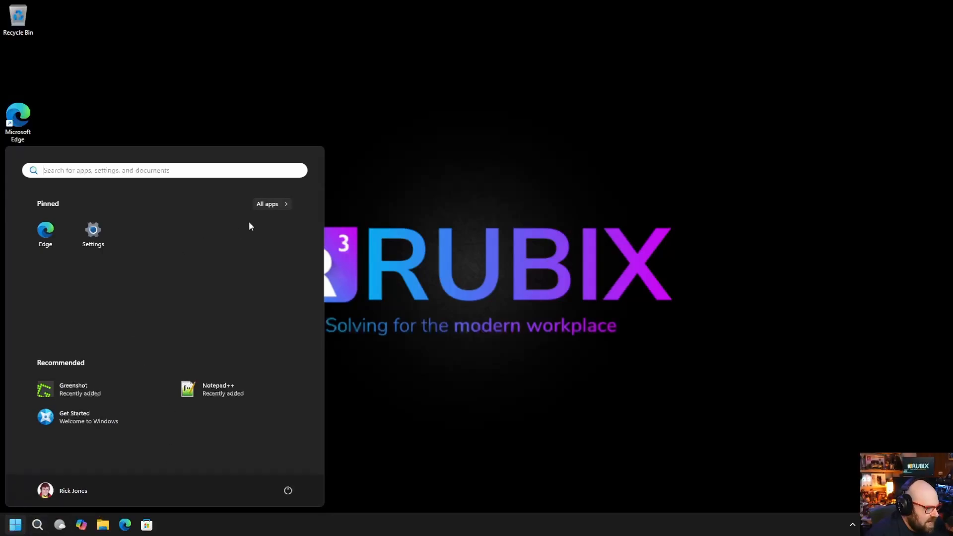
pyautogui.click(272, 204)
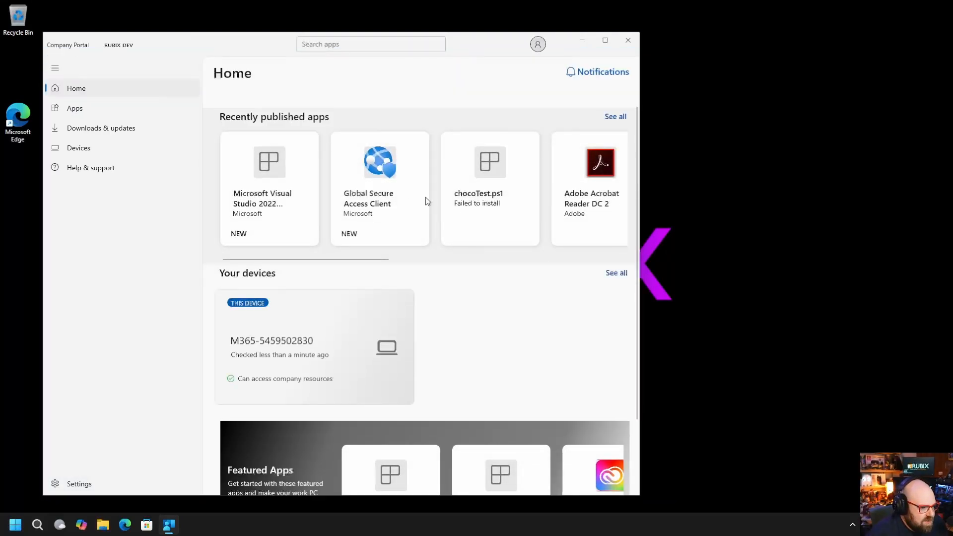
pyautogui.click(614, 117)
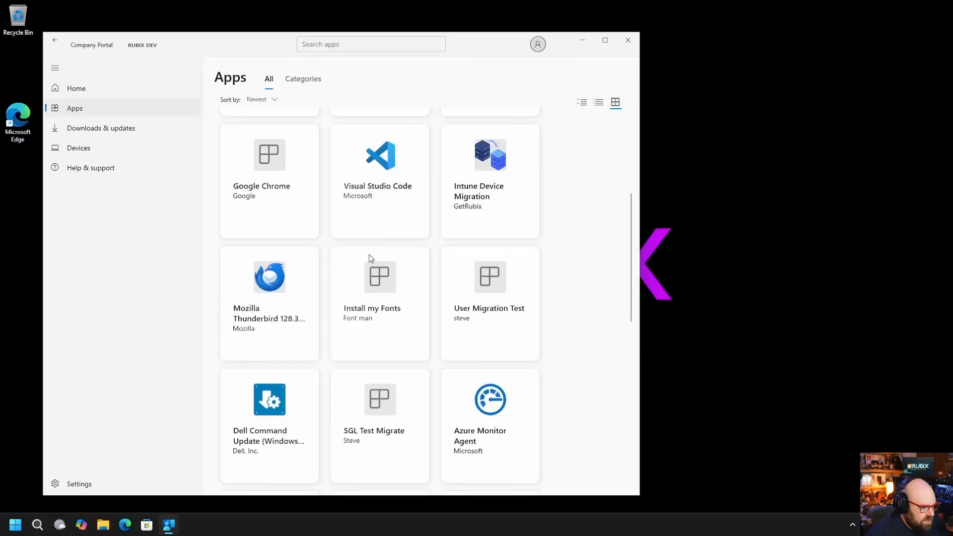
pyautogui.click(277, 293)
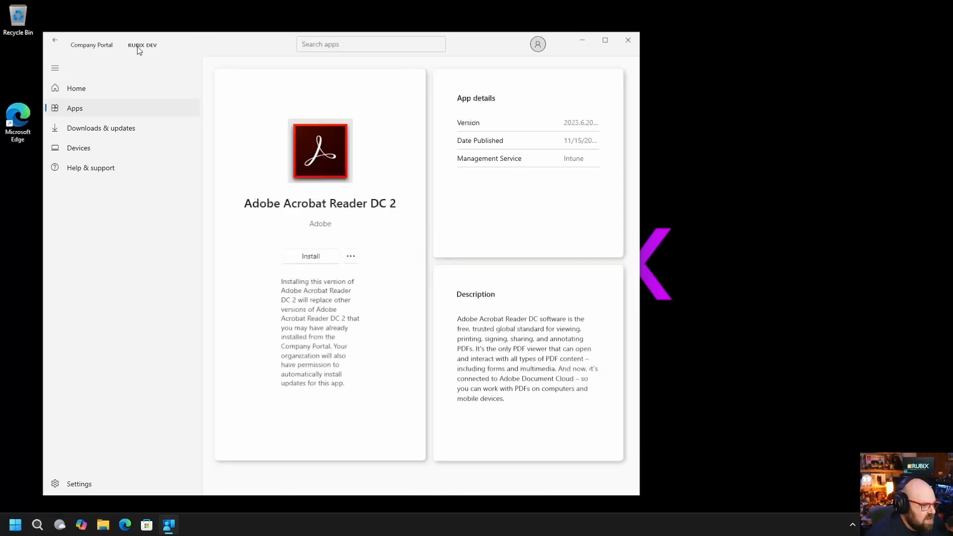
pyautogui.click(55, 40)
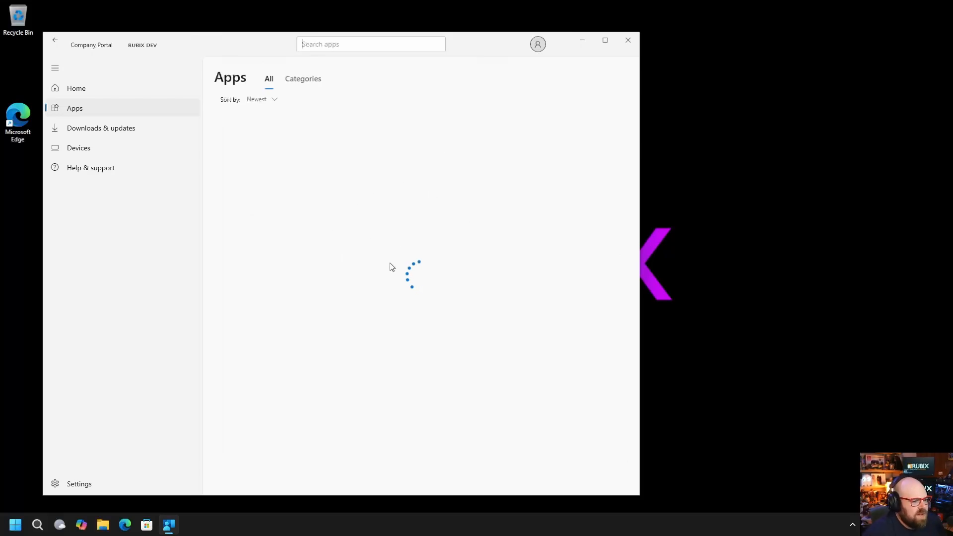
pyautogui.click(633, 44)
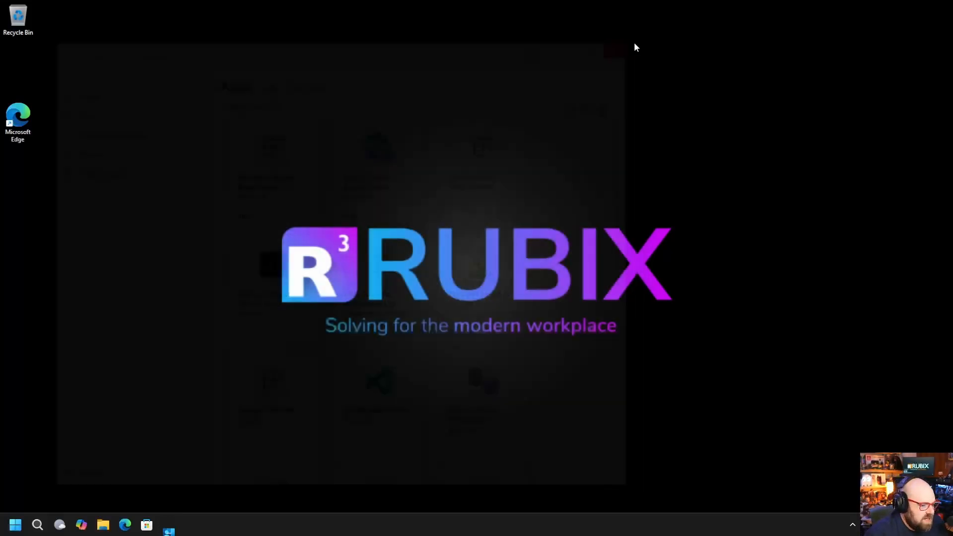